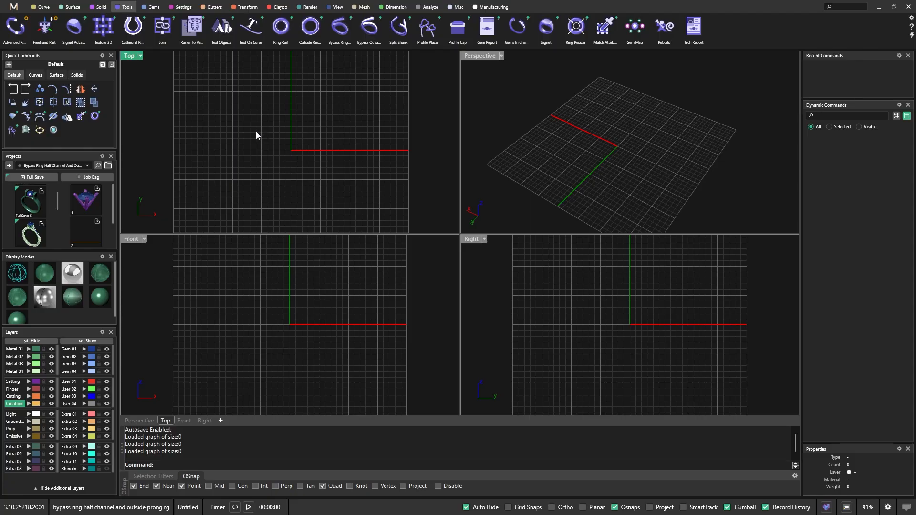
Switch the window layout to Secondary and return it to Primary
left_click(14, 7)
mouse_move(11, 44)
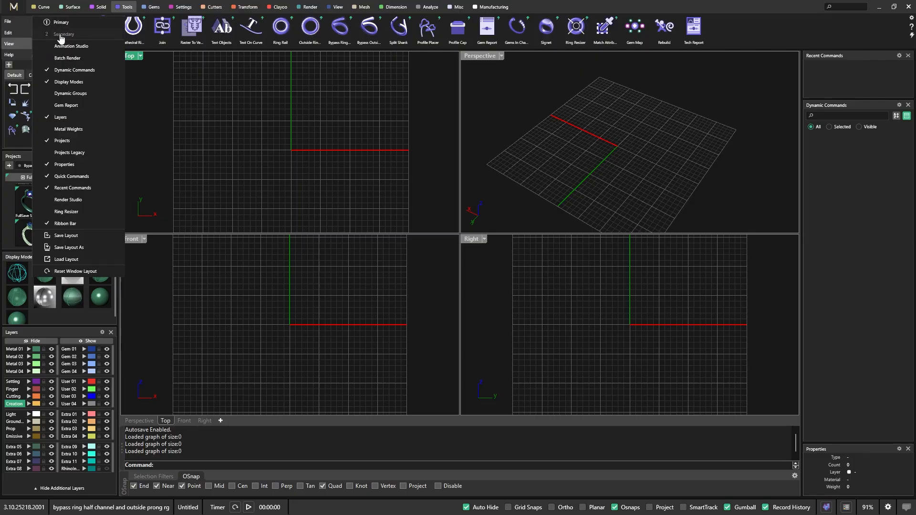
left_click(78, 37)
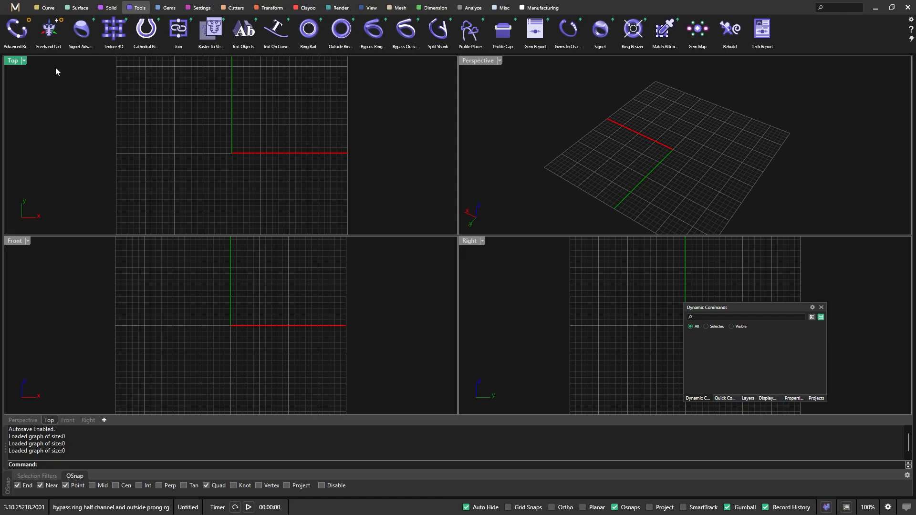
left_click(15, 7)
left_click(14, 48)
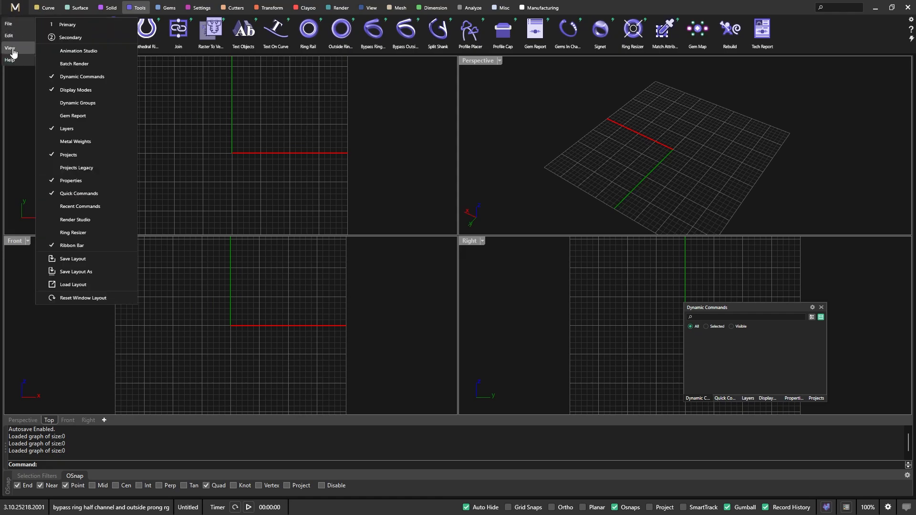
left_click(67, 25)
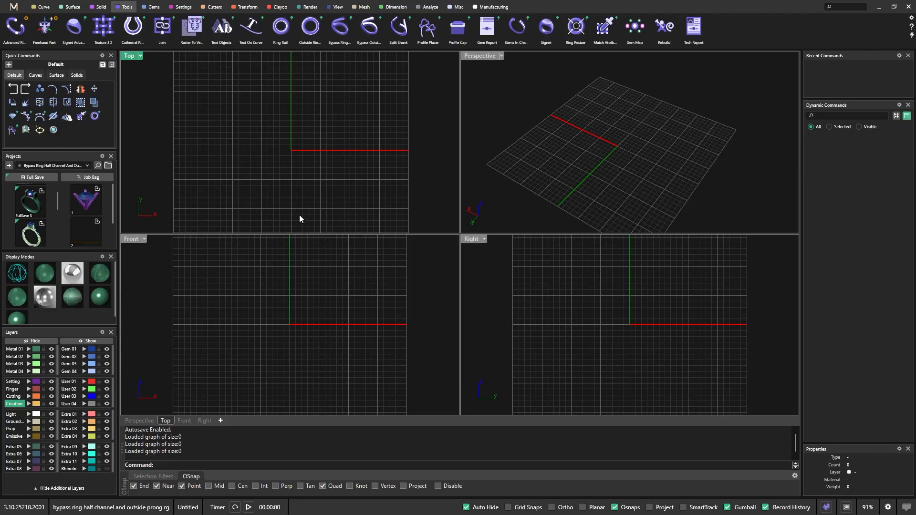
Switch to the Secondary window layout to clear the docked panels from around the viewports
left_click(14, 7)
mouse_move(8, 45)
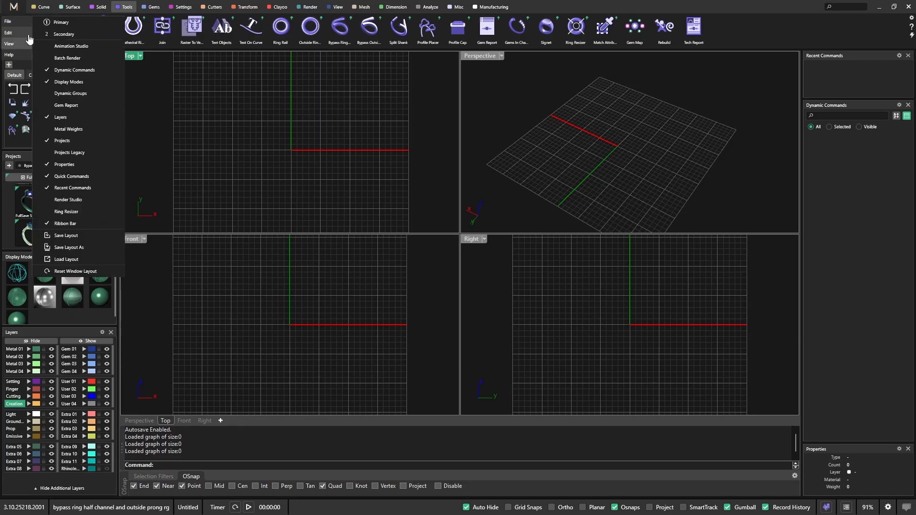
left_click(58, 36)
left_click(345, 153)
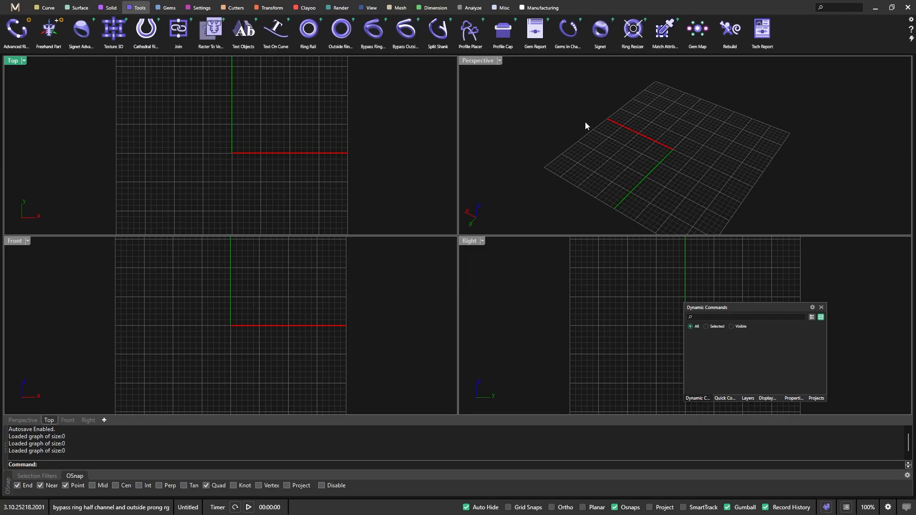
Set the Command Bar Location to Top in the Rhinoceros preferences
left_click(912, 21)
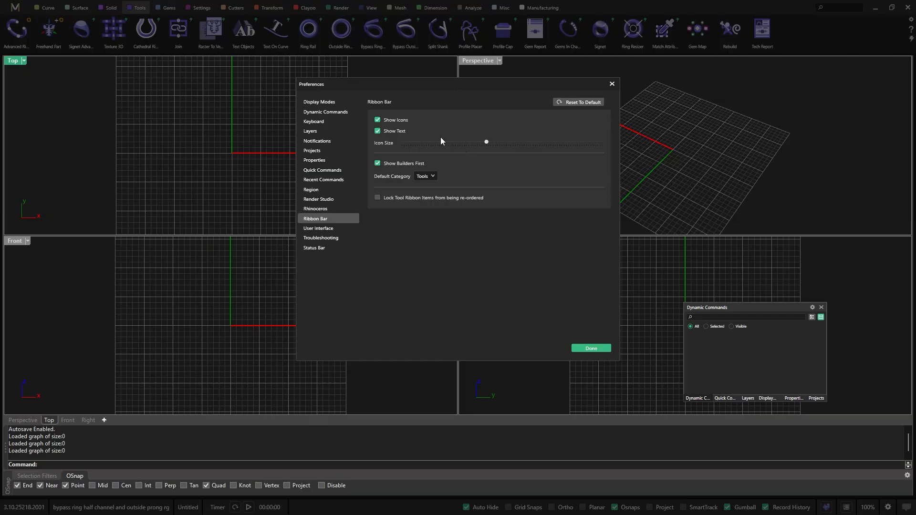
left_click(306, 210)
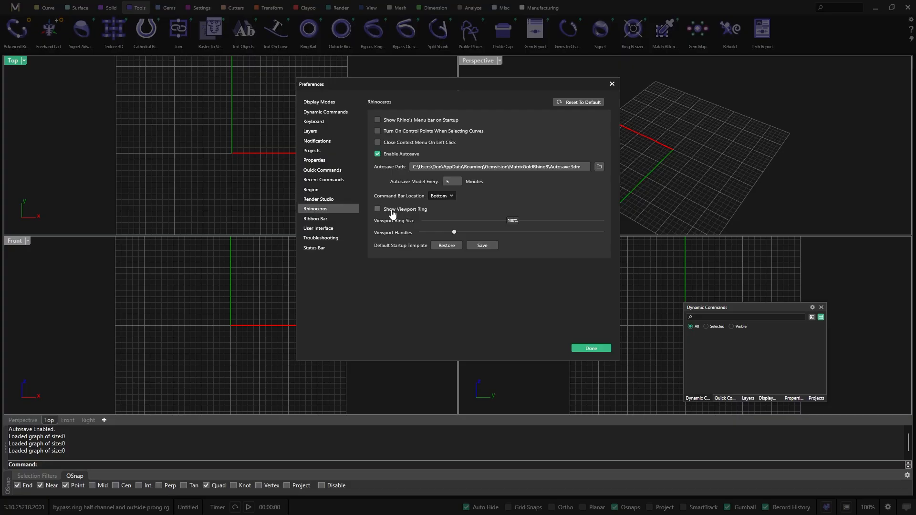
left_click(437, 196)
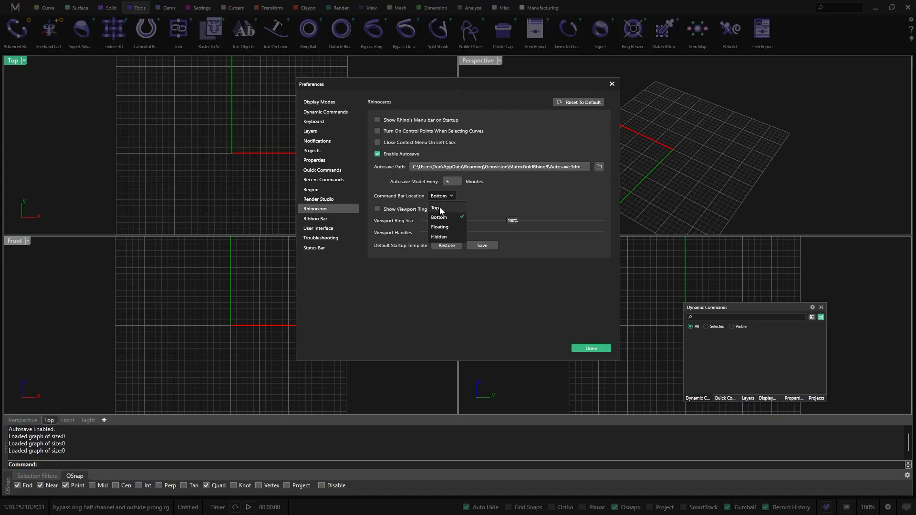
left_click(436, 209)
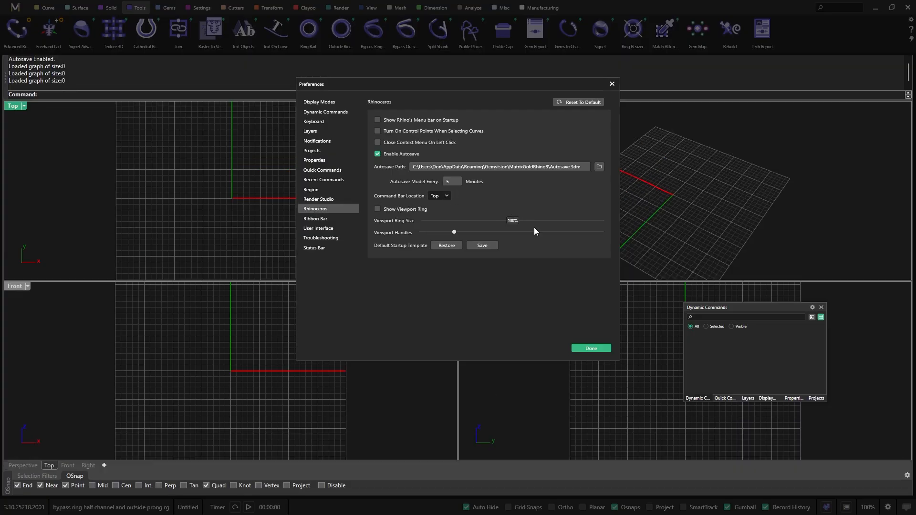
left_click(592, 349)
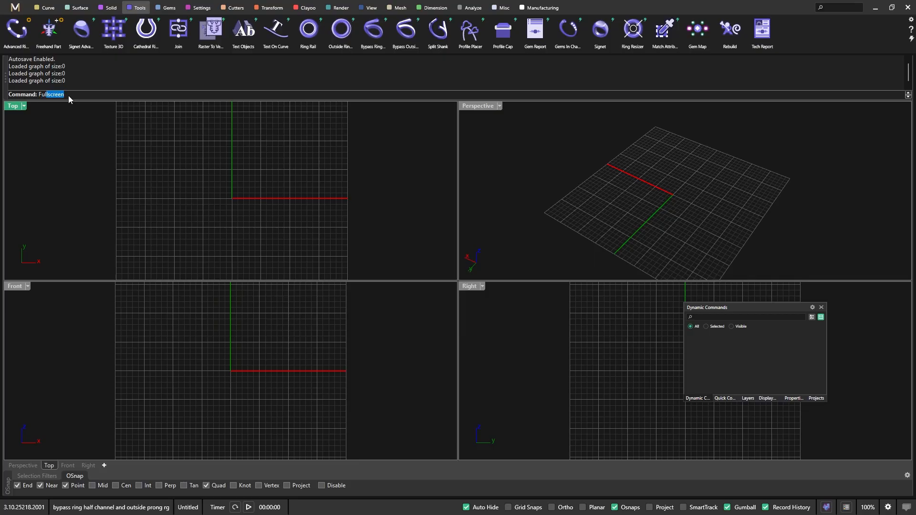
Run the Fullscreen command and reposition the floating Dynamic Commands panel slightly in the Right viewport
key("Return")
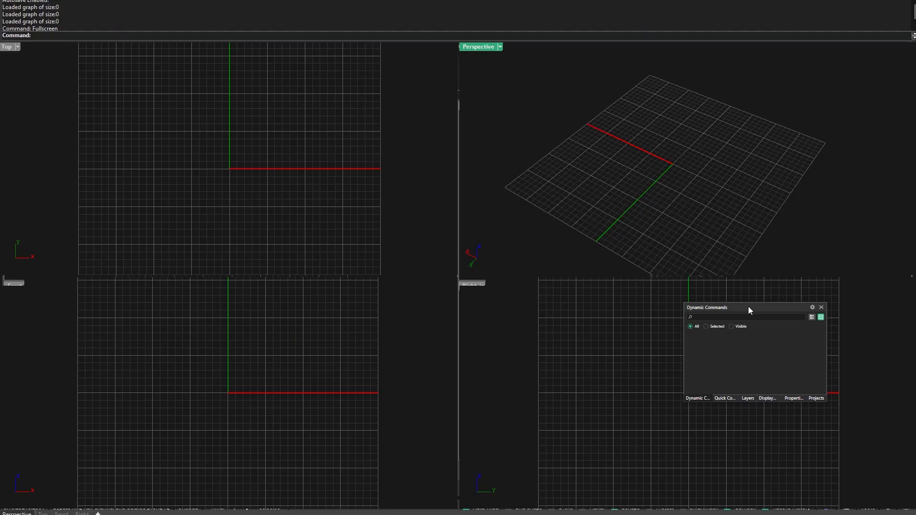
left_click_drag(748, 309, 732, 326)
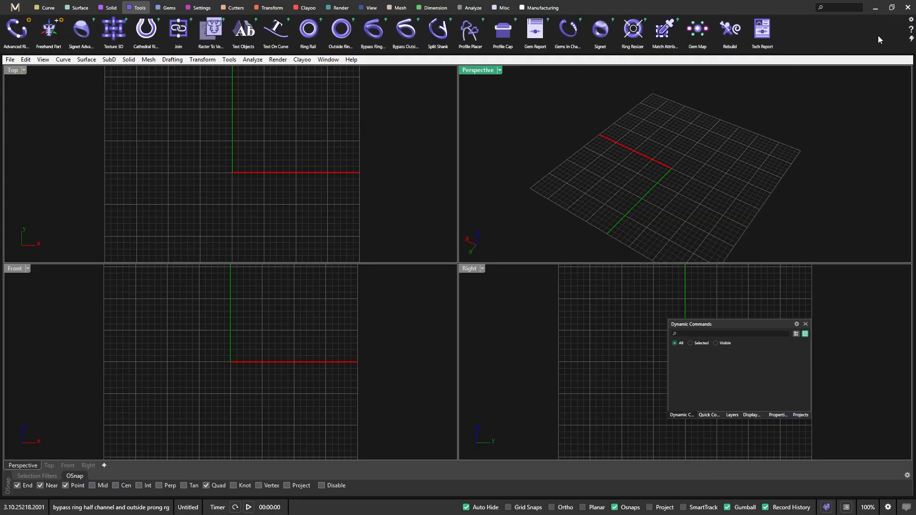
Turn off Show Rhino's Menu bar on Startup in the preferences and run the Fullscreen command again
left_click(911, 22)
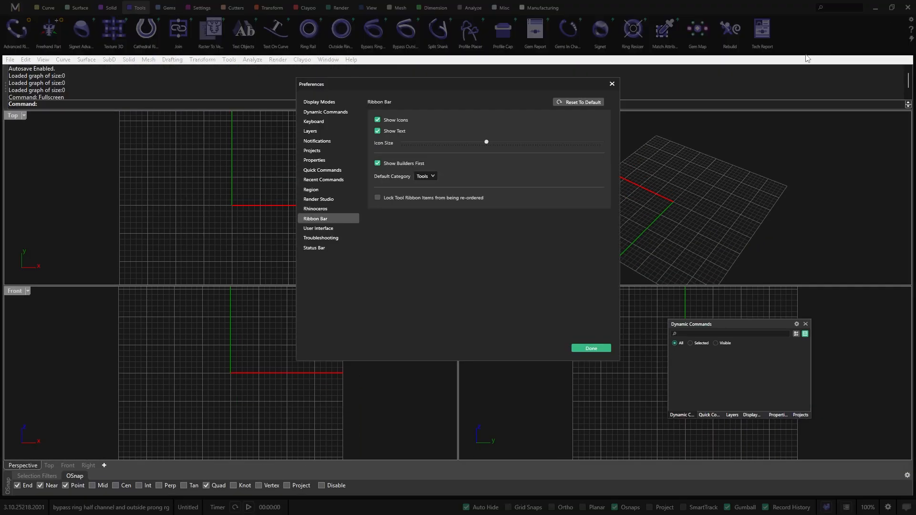
left_click(316, 210)
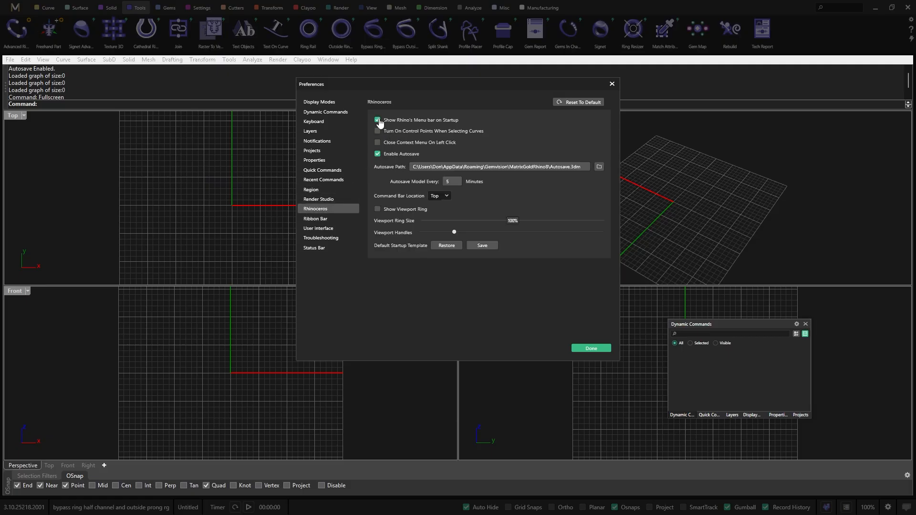
left_click(379, 120)
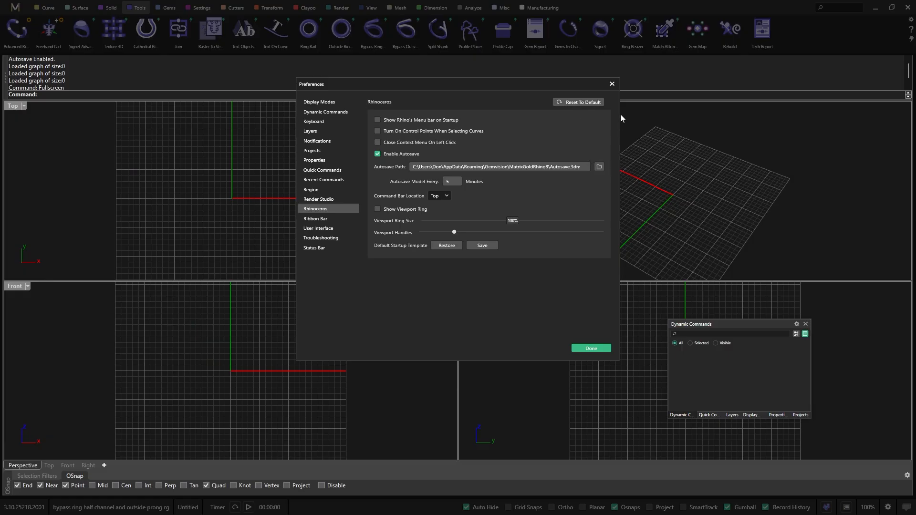
left_click(612, 85)
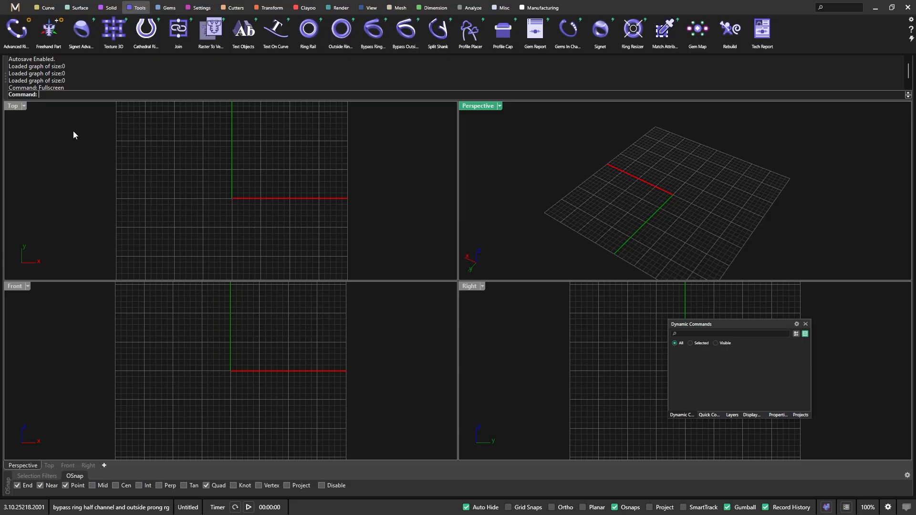
type("Fullscreen")
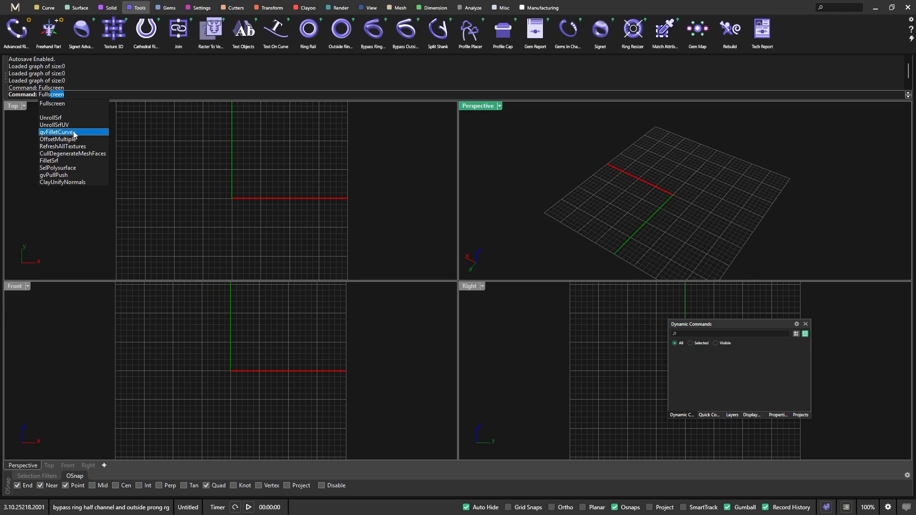
key("Return")
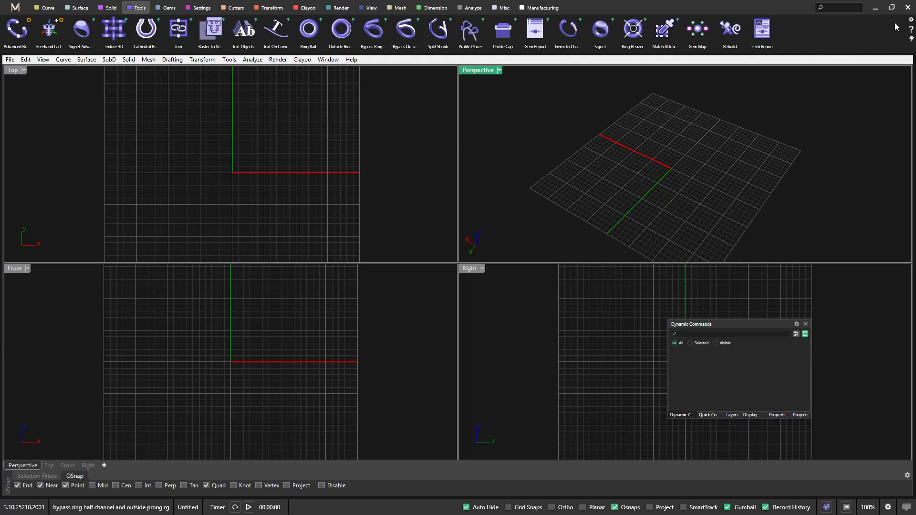
Turn off Show Icons for the Ribbon Bar in the preferences, keeping the text labels
left_click(912, 20)
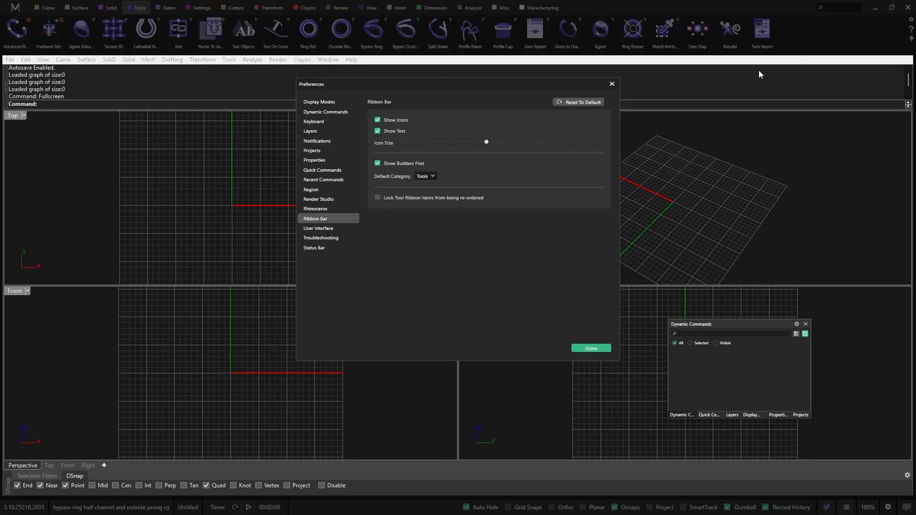
left_click(378, 120)
left_click(379, 121)
left_click(378, 120)
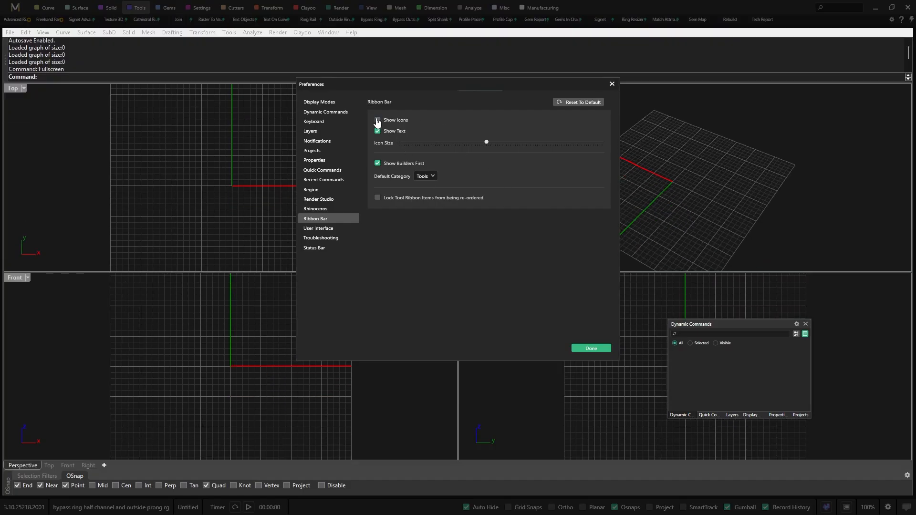
Disable Show Rhino's Menu bar on Startup in the Rhinoceros preferences and nudge the floating Dynamic Commands panel
left_click(326, 211)
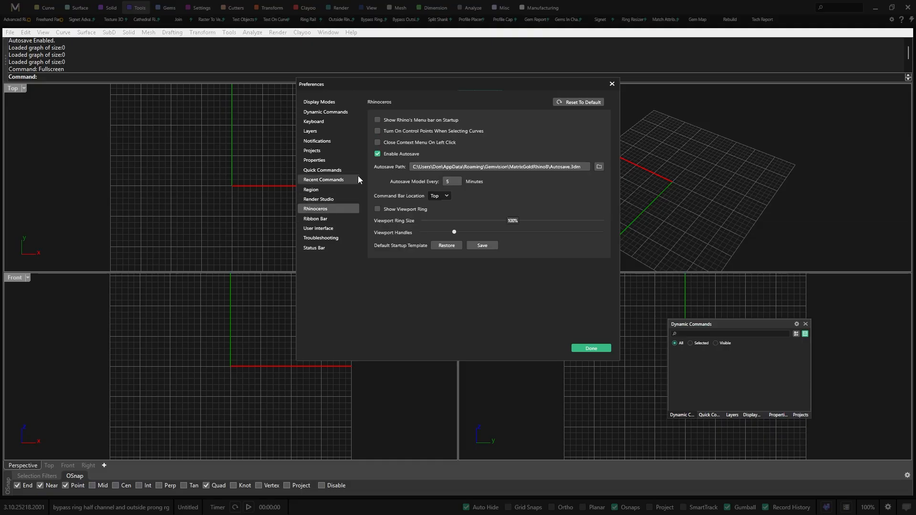
left_click(377, 121)
left_click(591, 349)
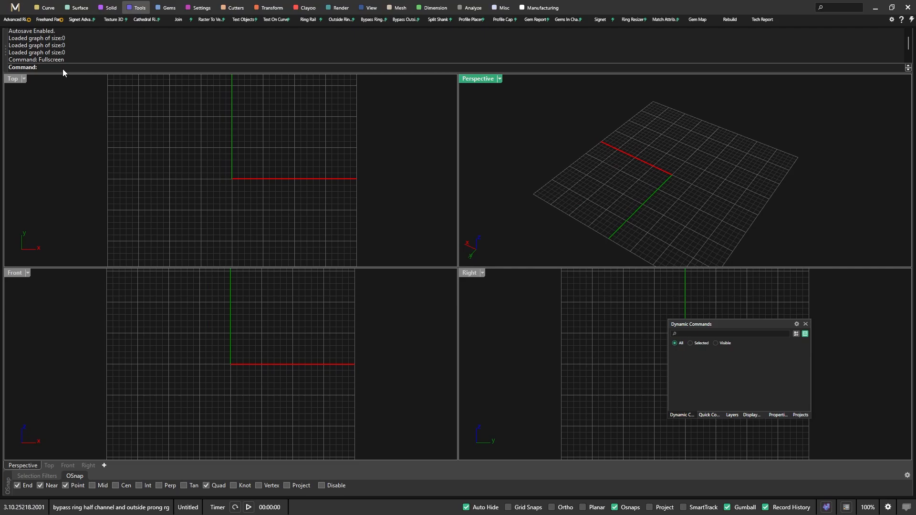
left_click_drag(743, 322, 753, 314)
Run -Fullscreen and set its ShowCommand and ShowFloating options to No
left_click(34, 68)
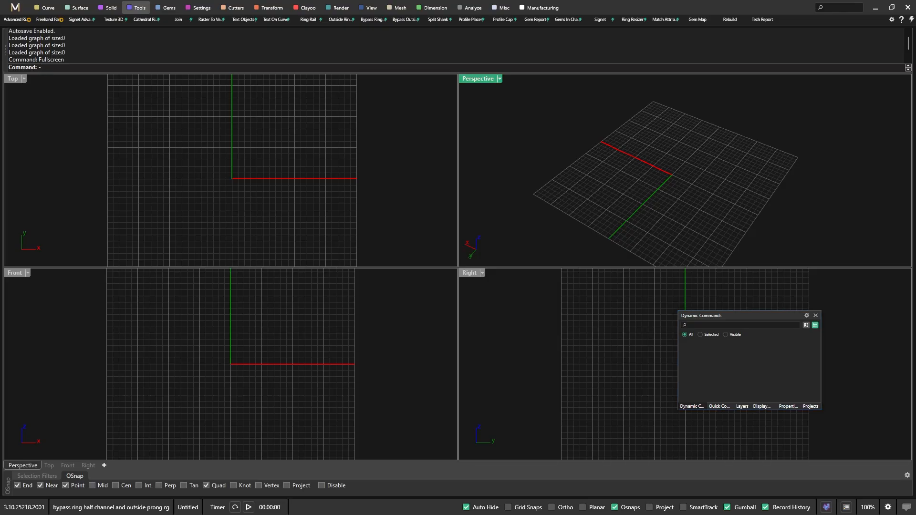
key("Return")
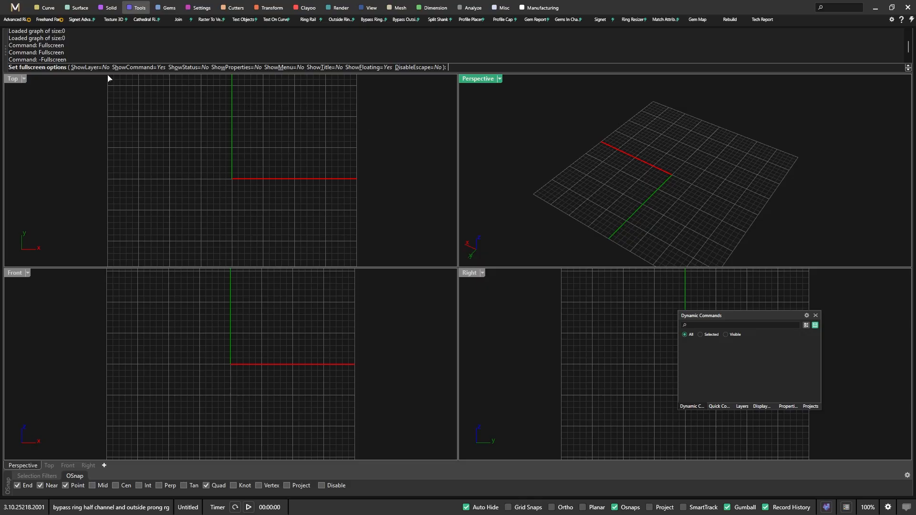
left_click(143, 67)
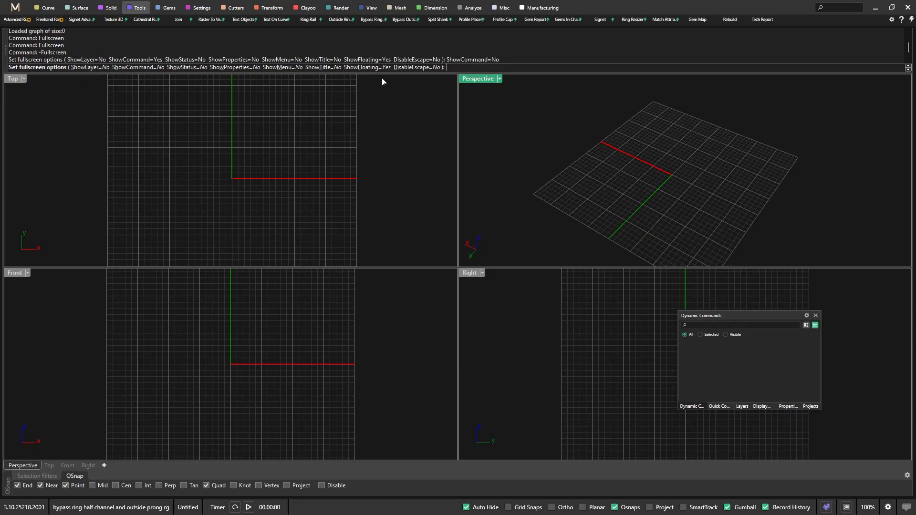
left_click(365, 67)
left_click(373, 99)
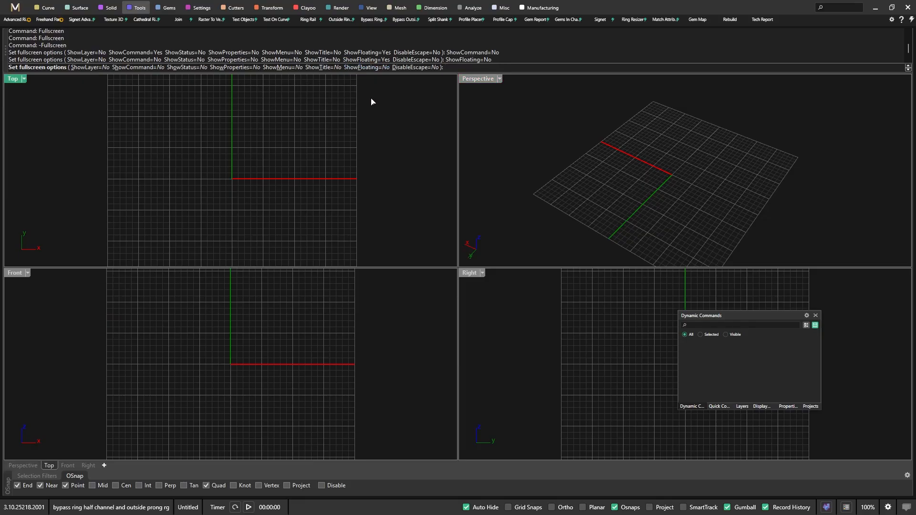
key("Return")
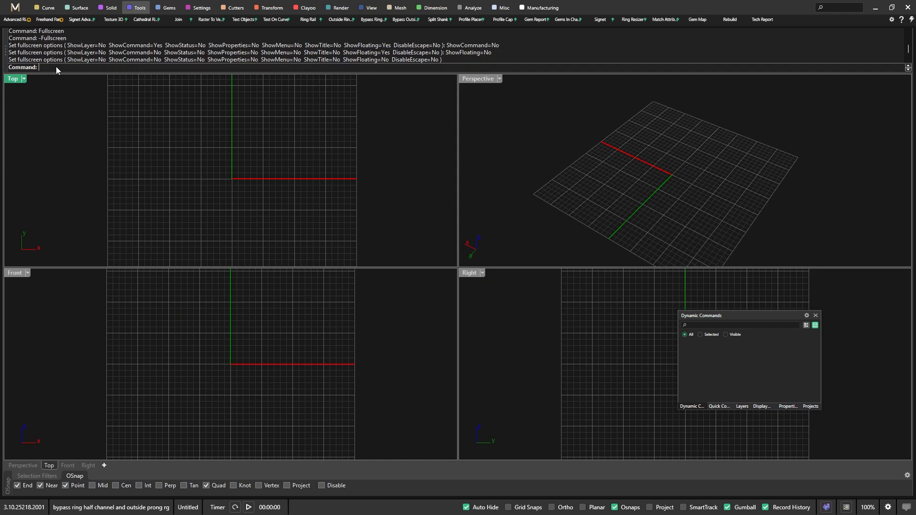
Enter full-screen mode with Fullscreen and toggle the Perspective viewport between maximized and four-view, leaving it maximized
type("Fullscreen")
key("Return")
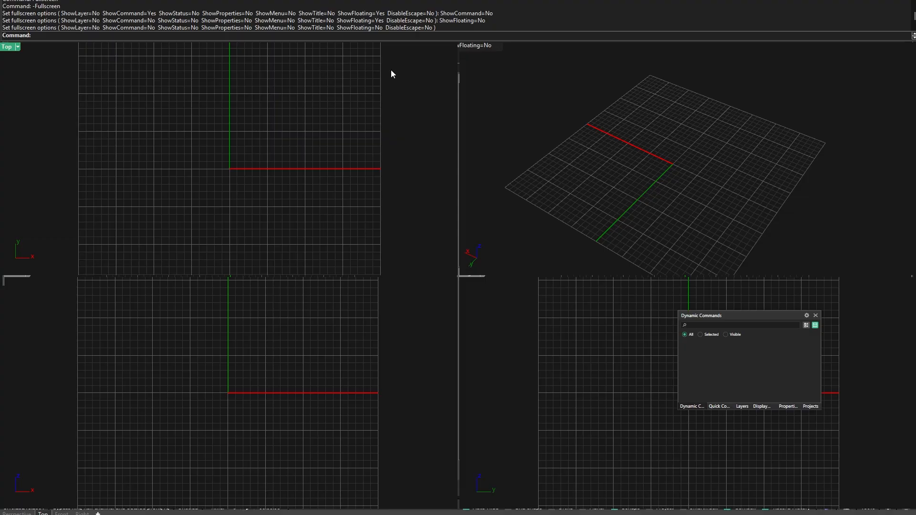
double_click(462, 47)
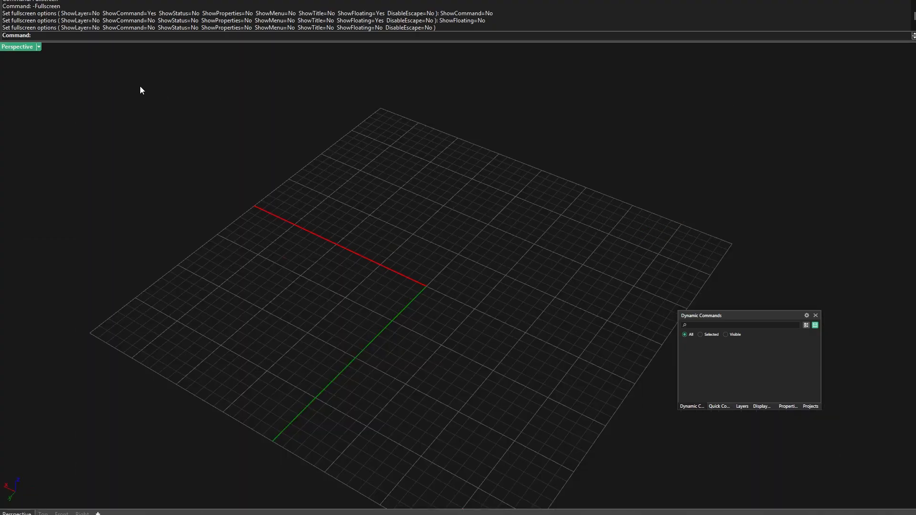
double_click(21, 47)
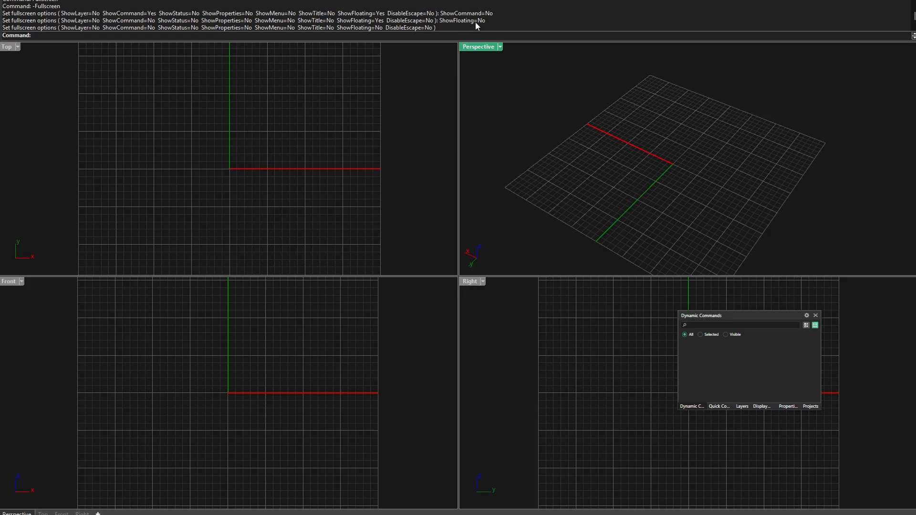
double_click(488, 45)
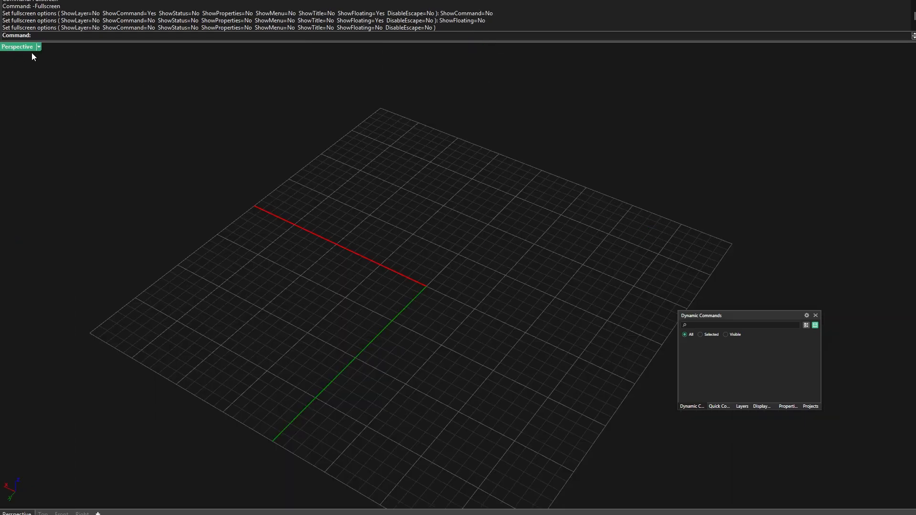
double_click(19, 48)
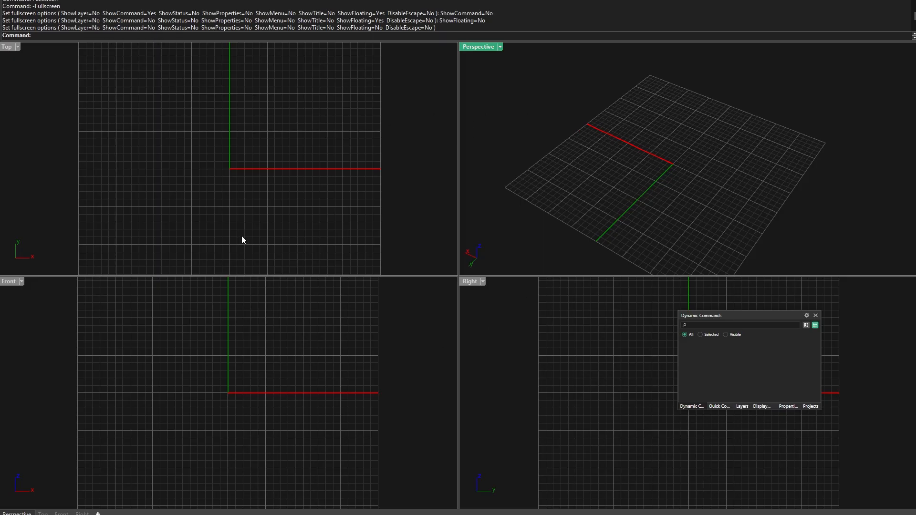
double_click(478, 47)
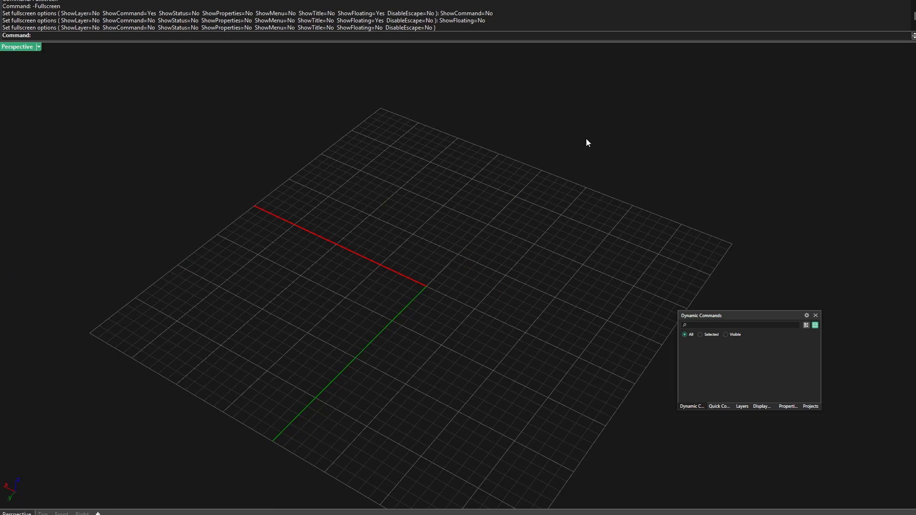
Zoom and orbit around the construction grid in the maximized Perspective viewport
scroll(471, 216, "down", 4)
right_click_drag(499, 265, 360, 241)
scroll(465, 159, "down", 4)
right_click_drag(466, 165, 429, 228)
scroll(491, 208, "up", 5)
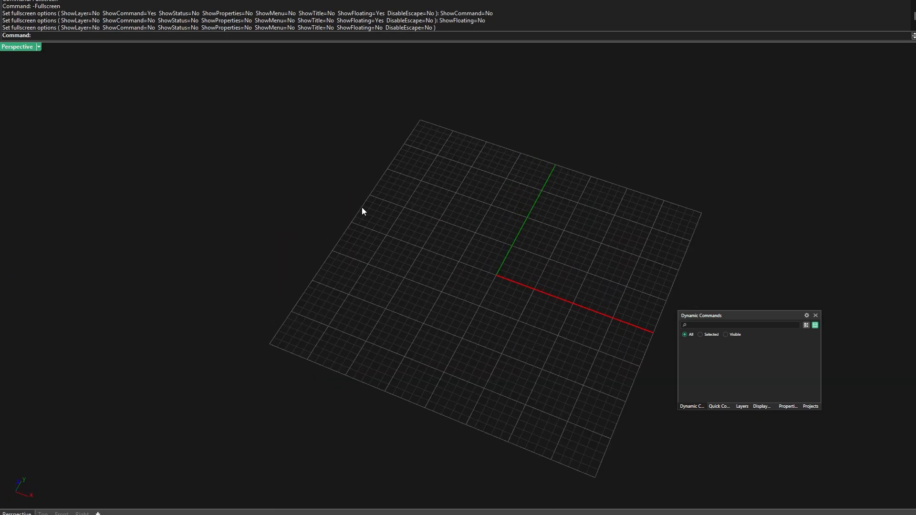
Restore the four-viewport layout and separate Dynamic Commands from the panel group, floating it over the Top and Front viewports
right_click_drag(362, 212, 458, 217)
double_click(17, 47)
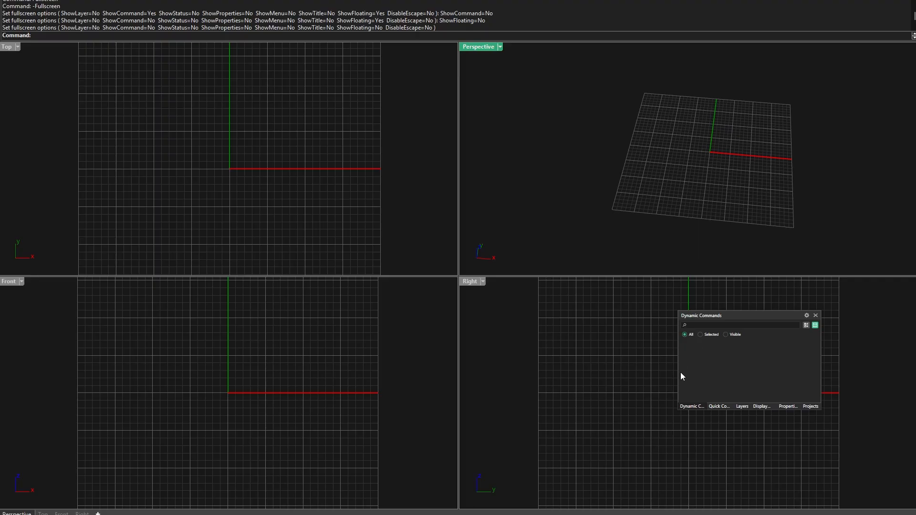
left_click(692, 406)
left_click_drag(691, 408, 60, 347)
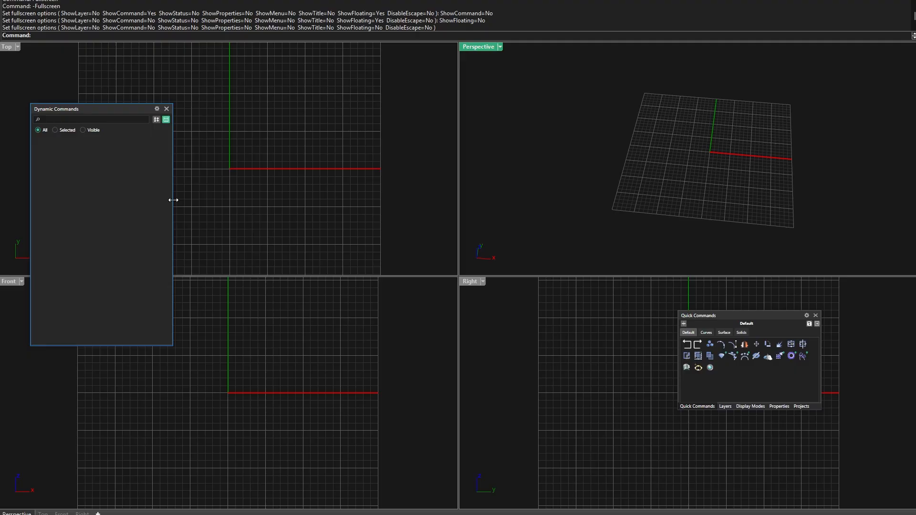
left_click_drag(135, 110, 115, 119)
Toggle the Front viewport to maximized and back to four-view, and shift the Quick Commands panel group within the Right viewport
double_click(12, 284)
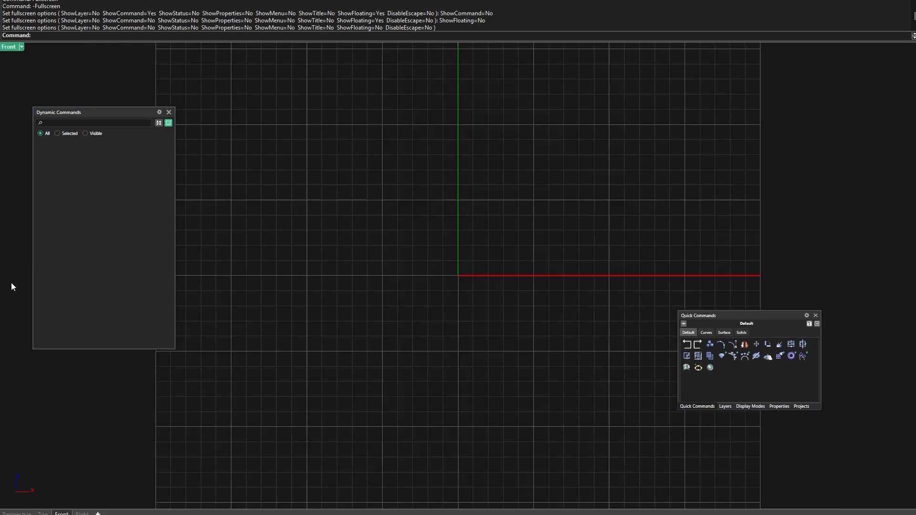
double_click(10, 47)
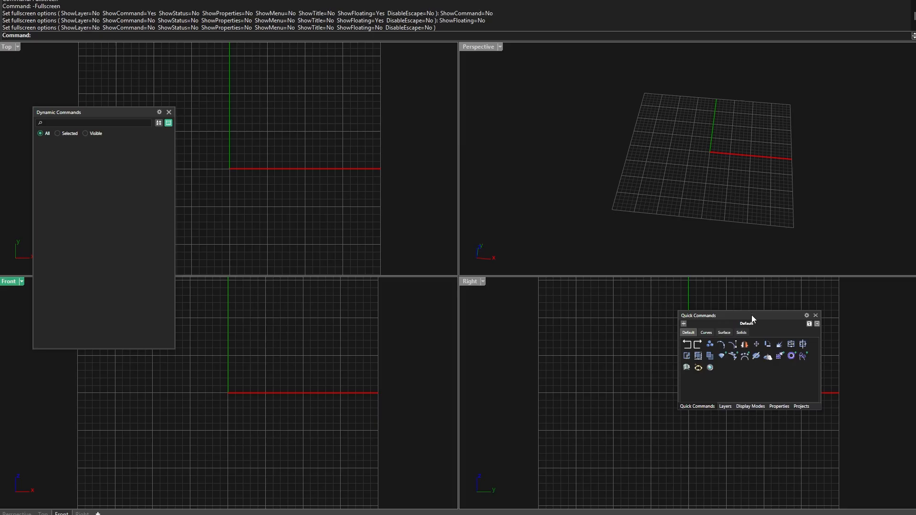
left_click_drag(751, 315, 806, 305)
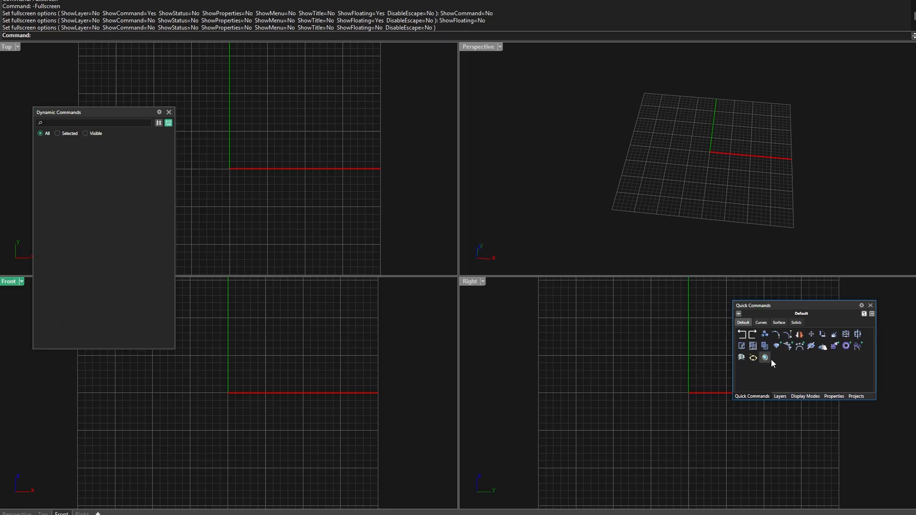
Look through the Layers, Display Modes, Properties and Projects panels in the floating group, returning to Quick Commands
left_click(781, 398)
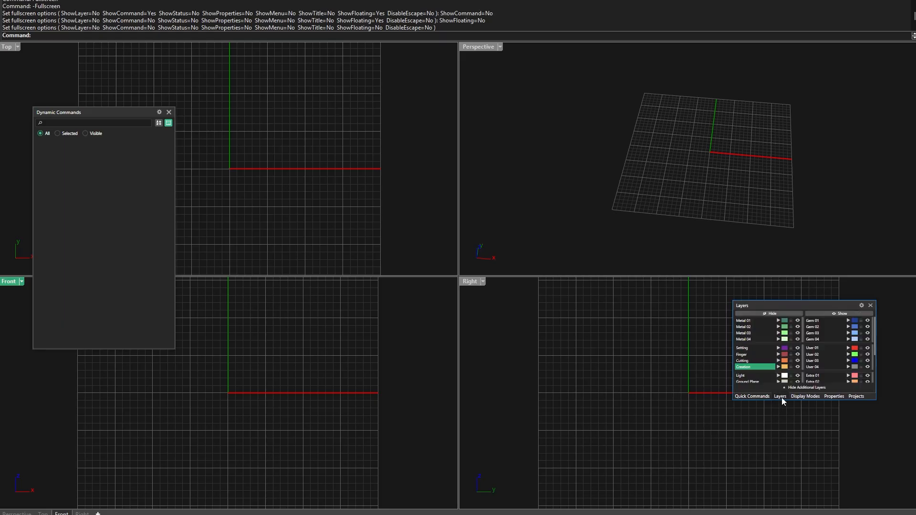
left_click(807, 396)
left_click(835, 397)
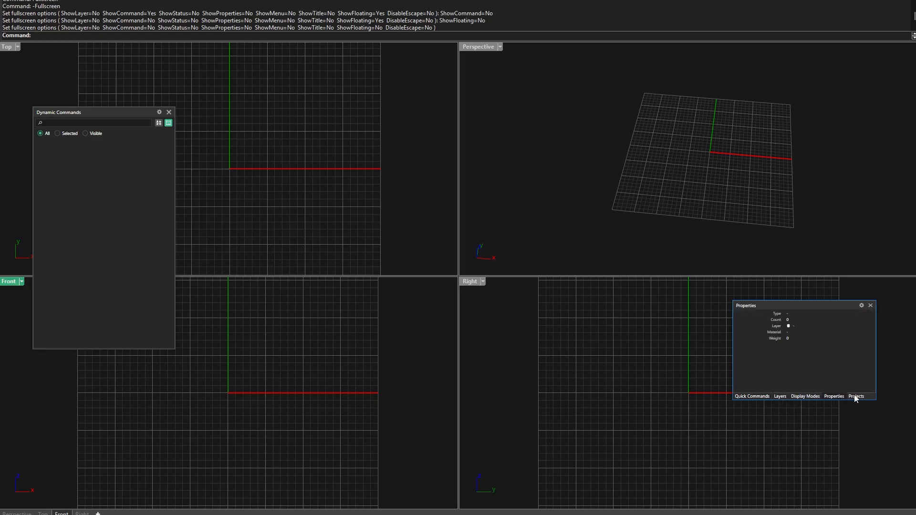
left_click(856, 396)
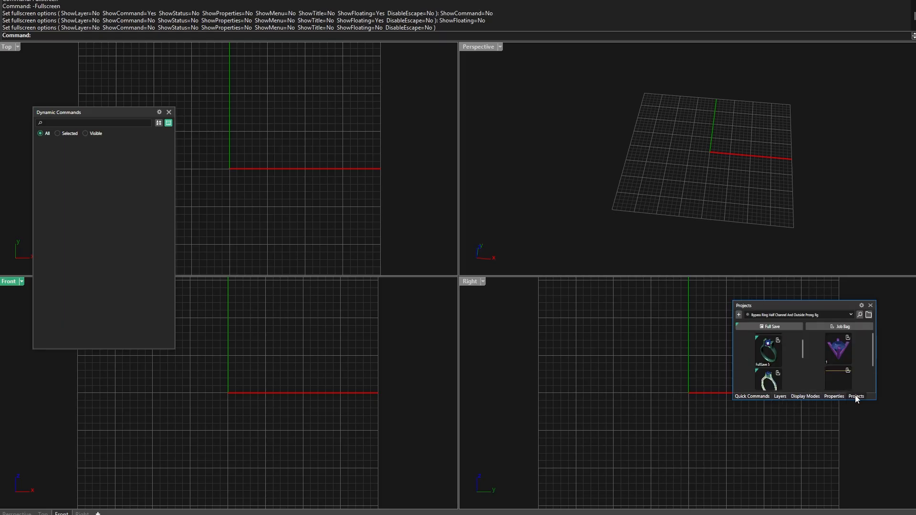
left_click(752, 397)
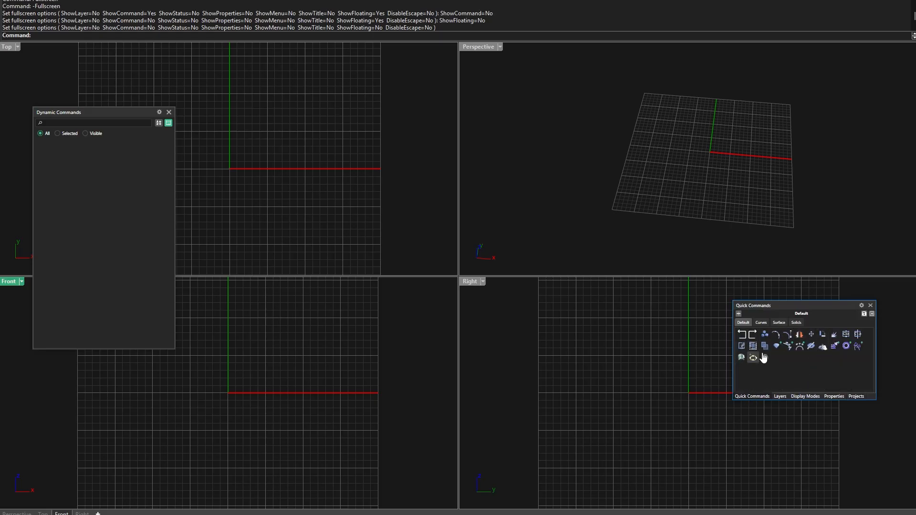
Move the Quick Commands group lower in the Right viewport and pin the Context Menu over the outer side of the Perspective viewport
left_click_drag(815, 307, 723, 373)
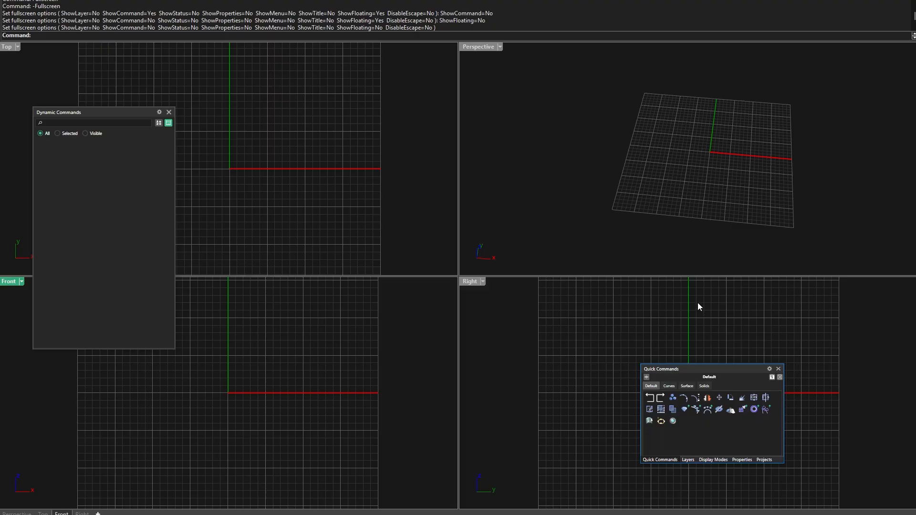
right_click(733, 303)
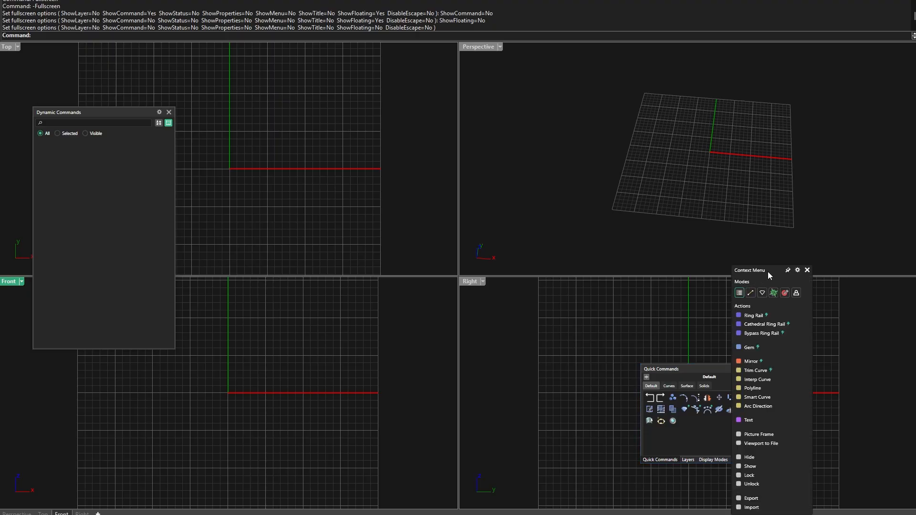
left_click_drag(768, 271, 863, 77)
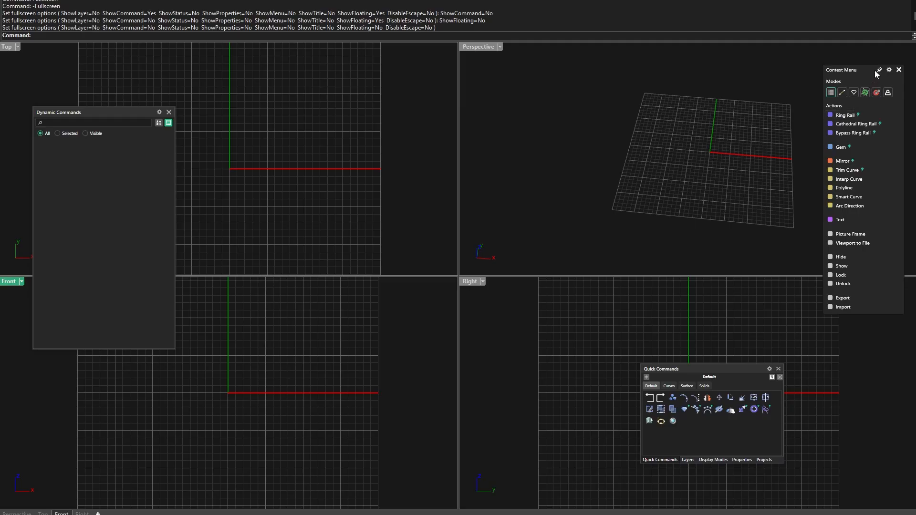
left_click(878, 71)
Toggle the Perspective viewport to maximized and back to four-view, and nudge the Quick Commands group slightly
double_click(474, 47)
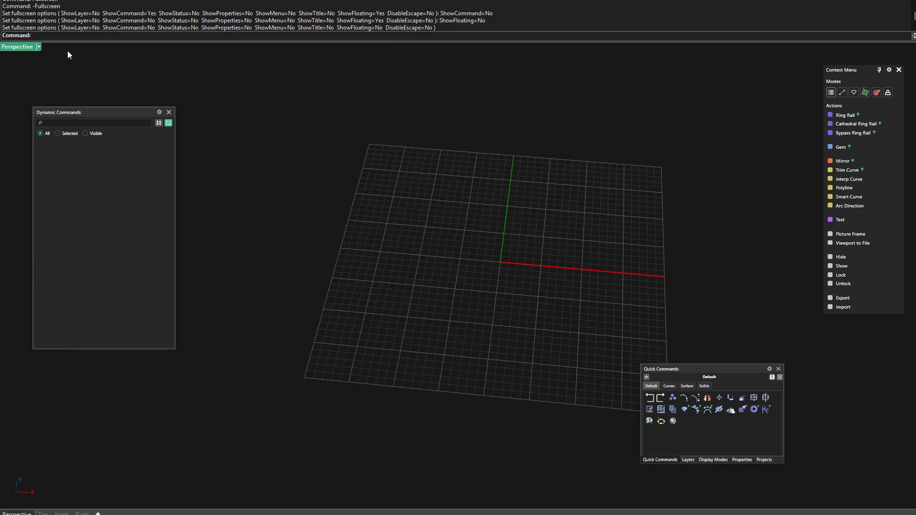
double_click(21, 47)
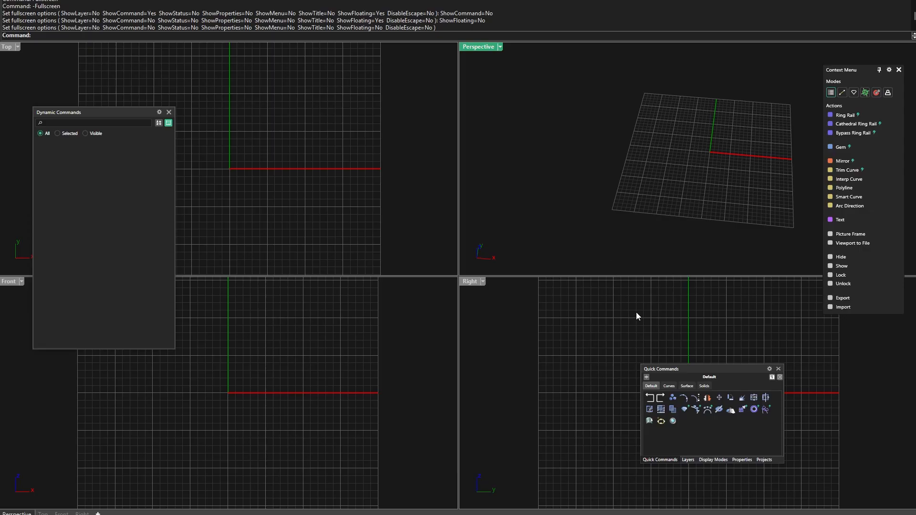
left_click_drag(703, 371, 718, 373)
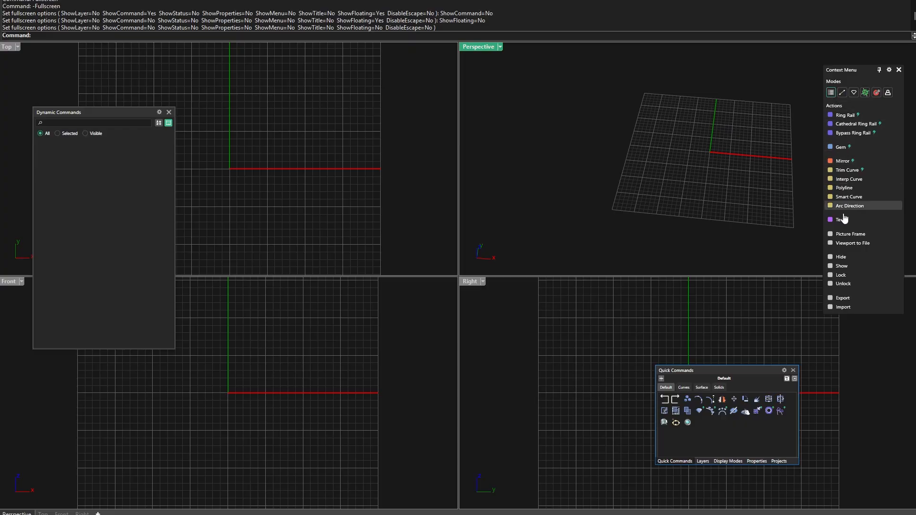
Examine the actions offered by each Context Menu mode, returning to the first mode with the general action list
left_click(843, 92)
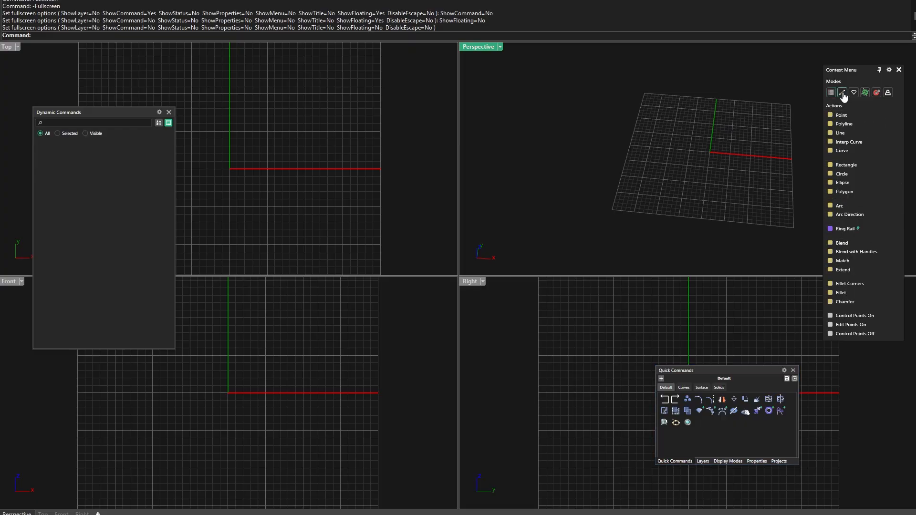
left_click(854, 95)
left_click(866, 95)
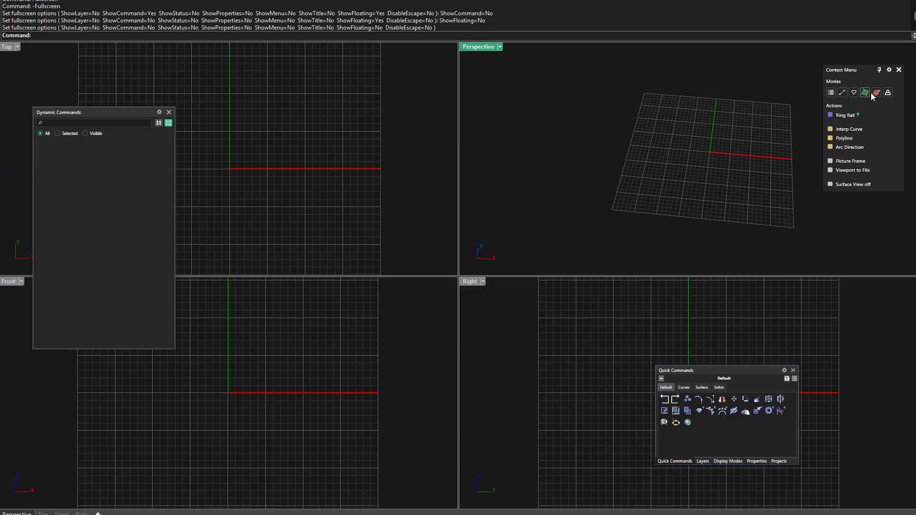
left_click(876, 95)
left_click(886, 95)
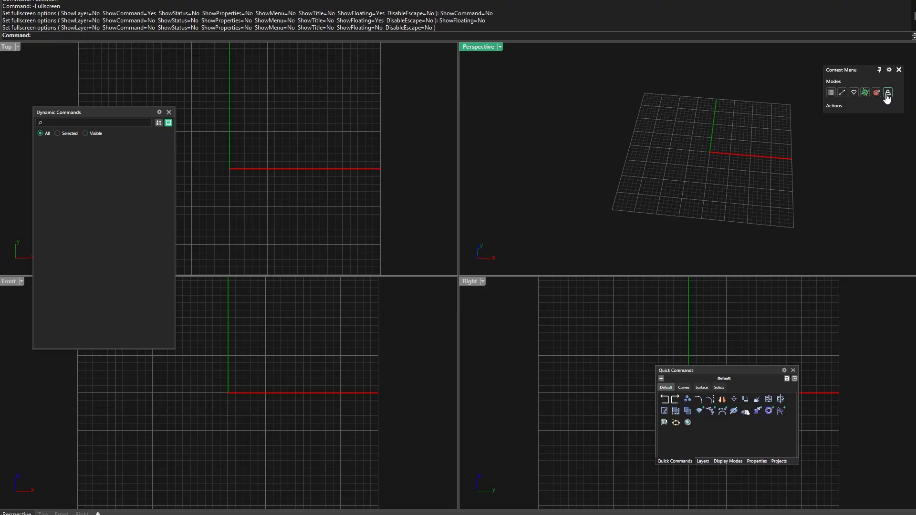
left_click(831, 94)
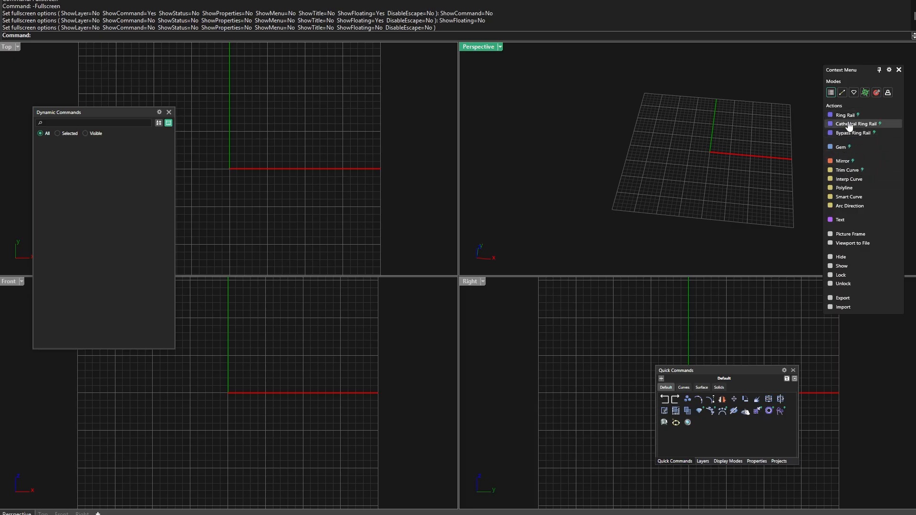
left_click(830, 93)
left_click(830, 95)
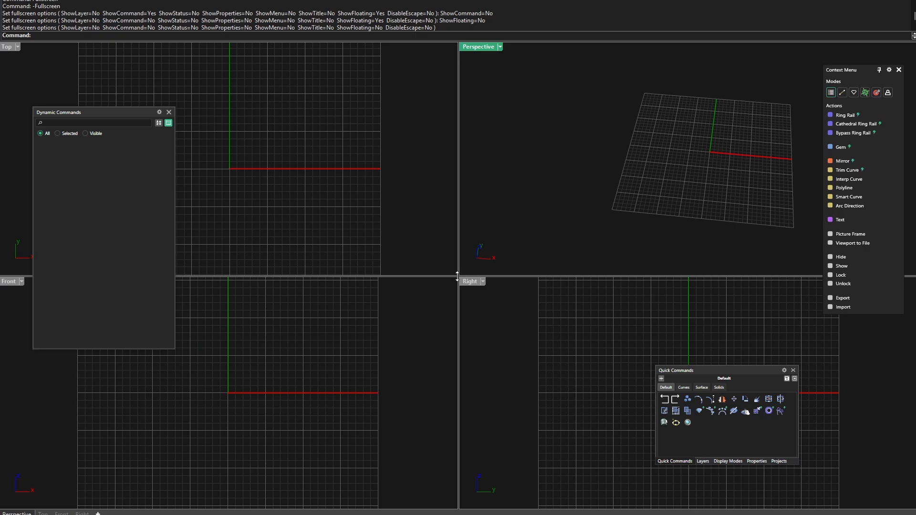
Resize the four viewports to give Perspective the largest area, and reframe its construction grid
left_click_drag(460, 276, 309, 312)
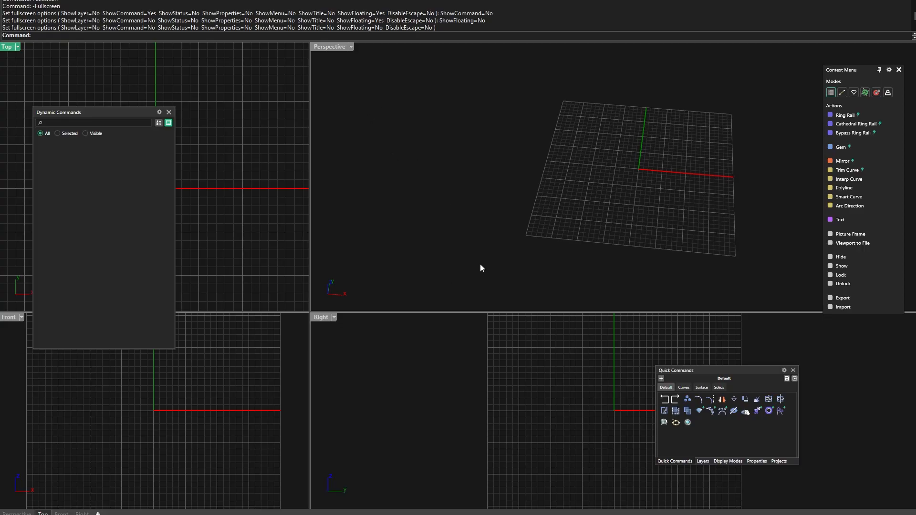
right_click_drag(417, 174, 552, 164)
scroll(553, 164, "up", 2)
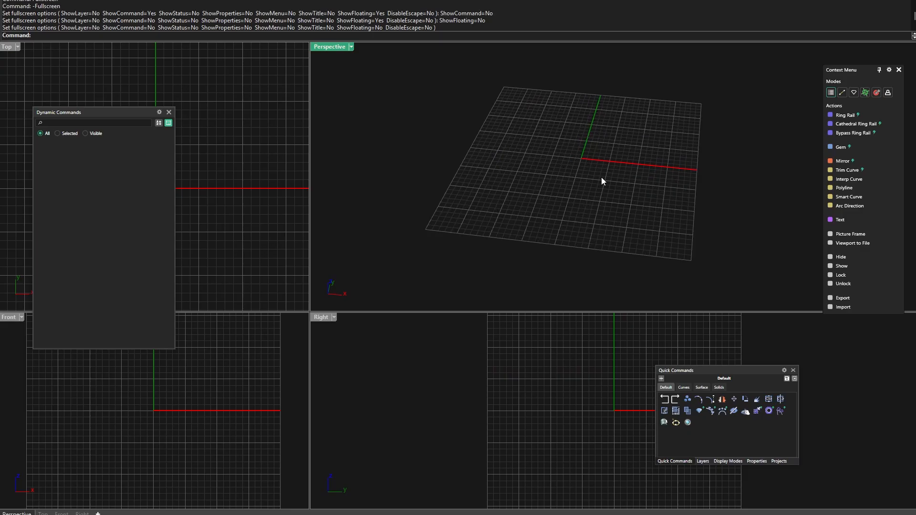
scroll(602, 176, "down", 2)
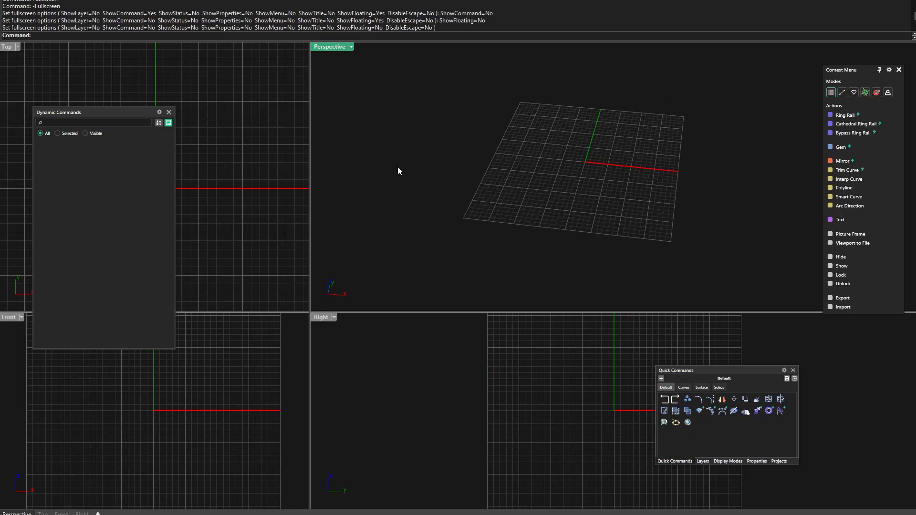
Examine the Perspective viewport's display modes and Set View options, including Perspective
left_click(334, 50)
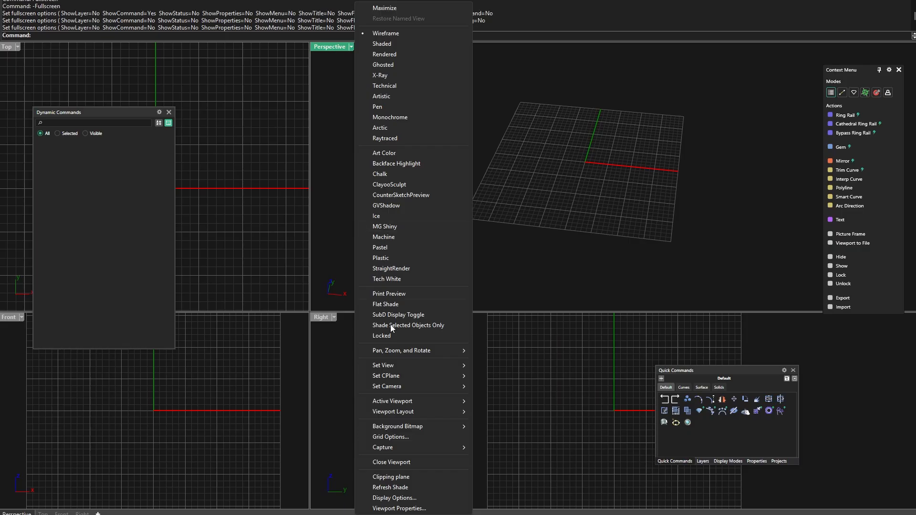
mouse_move(421, 366)
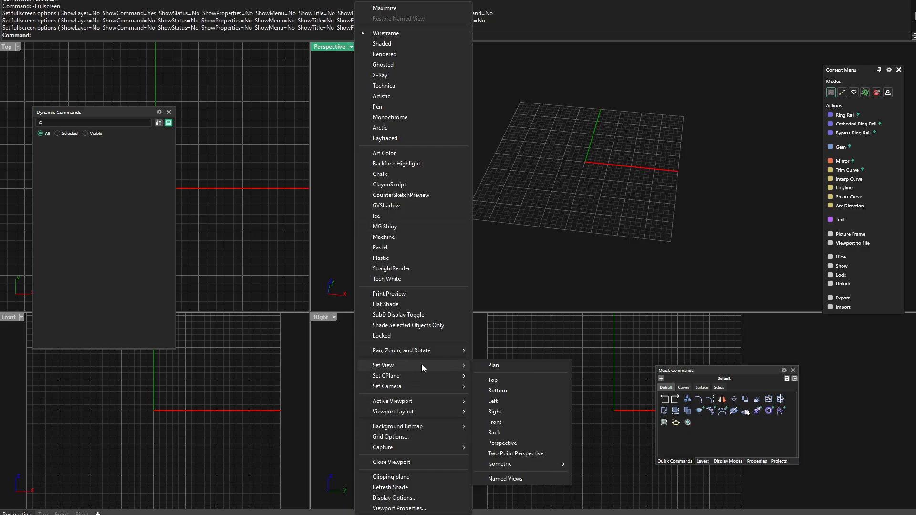
left_click(505, 443)
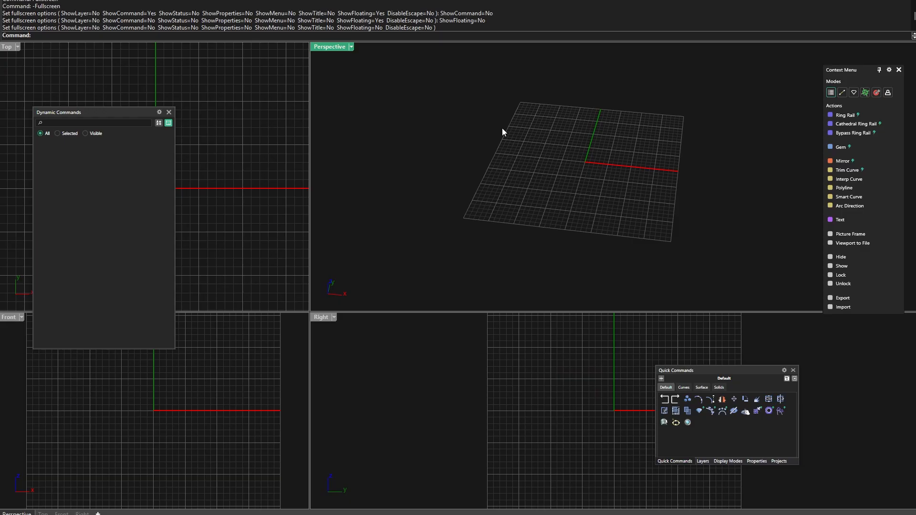
scroll(591, 130, "up", 1)
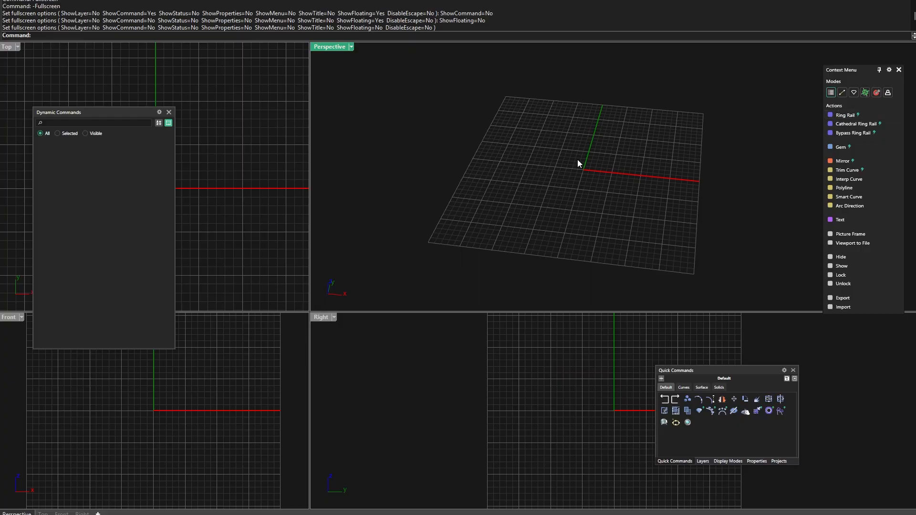
Create a Ring Rail with the finger size region US and size 7
left_click(841, 117)
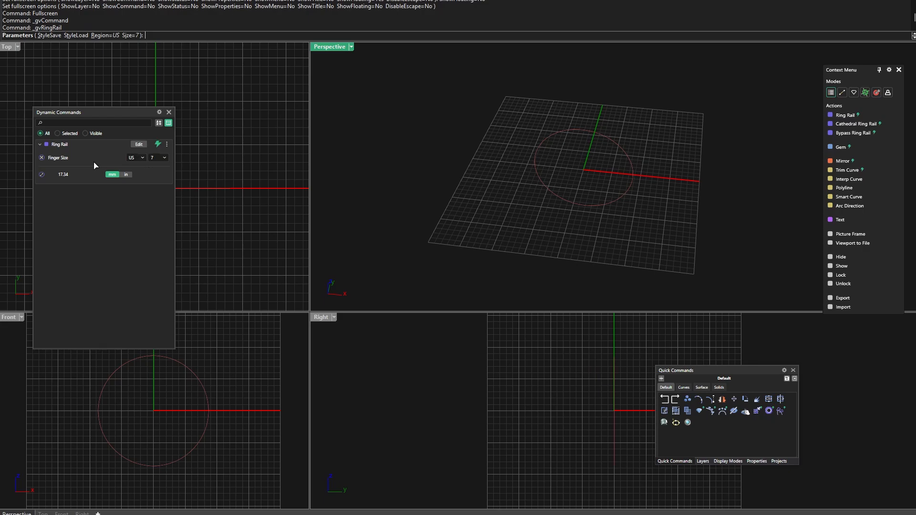
left_click(159, 158)
left_click(179, 147)
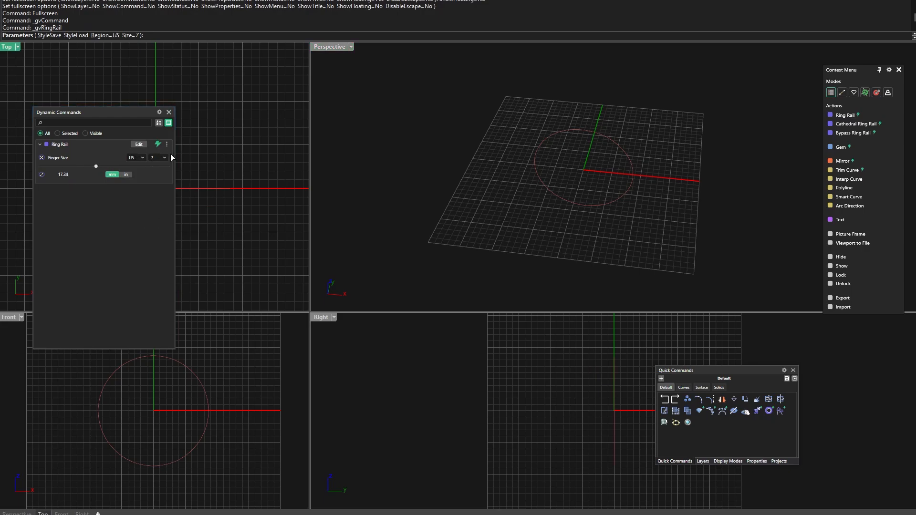
left_click(142, 162)
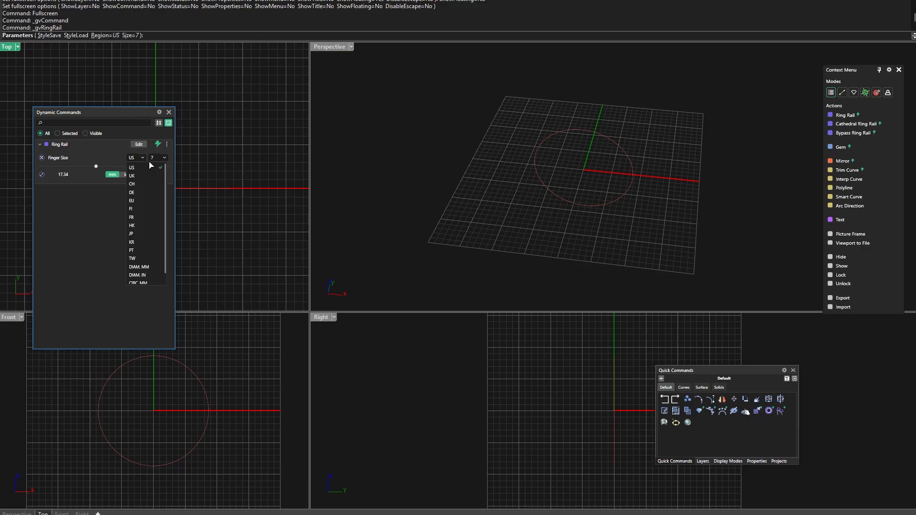
left_click(205, 126)
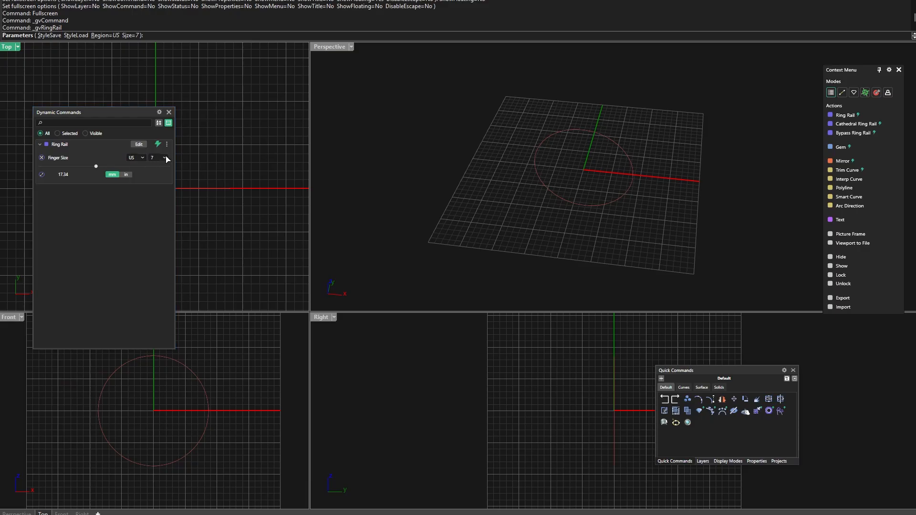
right_click_drag(480, 218, 466, 192)
right_click(471, 194)
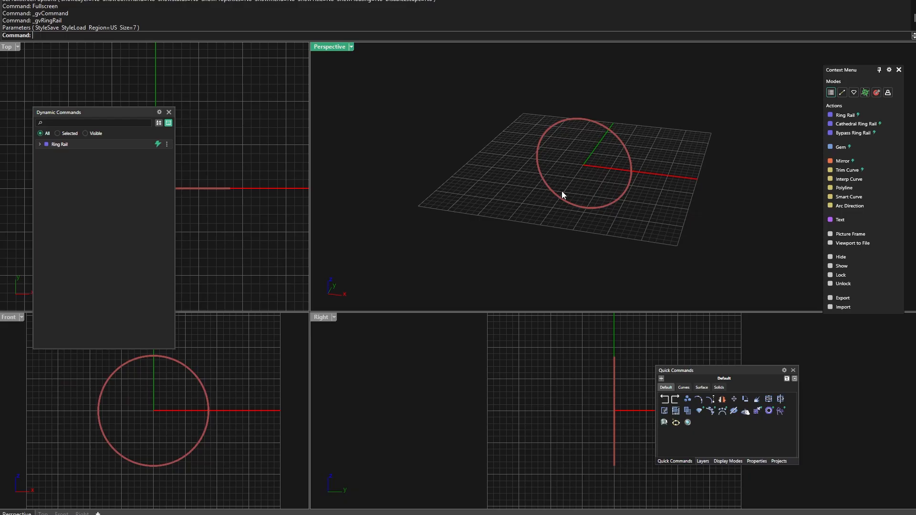
Select the ring rail to examine its Context Menu actions and Dynamic Commands parameters, and deselect it
left_click(605, 126)
scroll(637, 100, "up", 2)
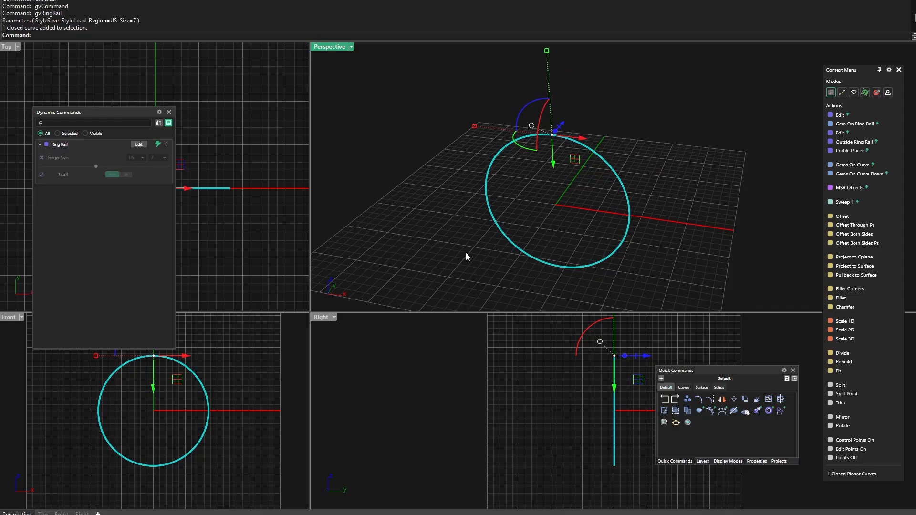
left_click(602, 159)
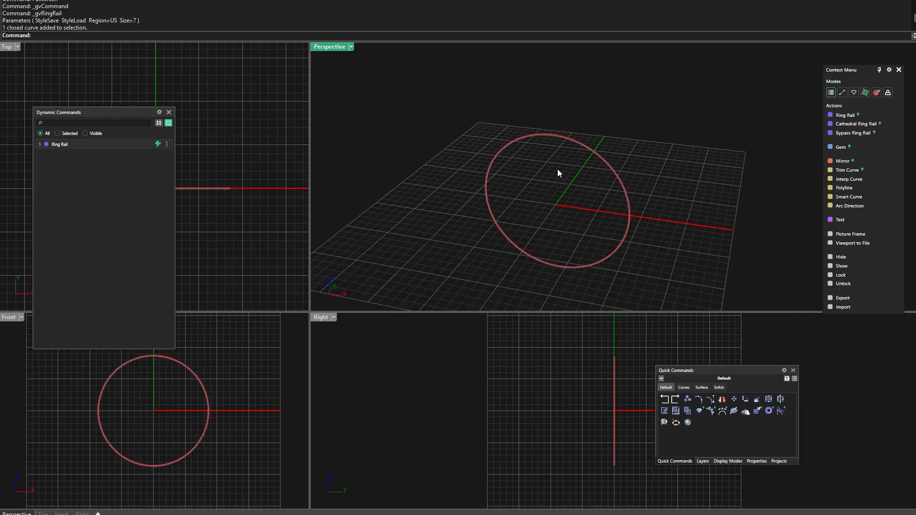
Place a profile on the ring rail with Profile Placer, using profile 02 from the Shank library
left_click(591, 150)
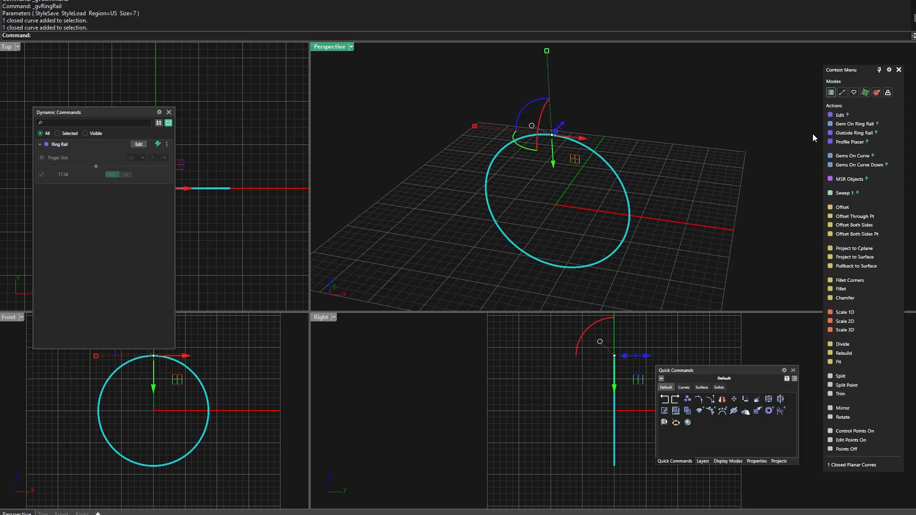
left_click(848, 143)
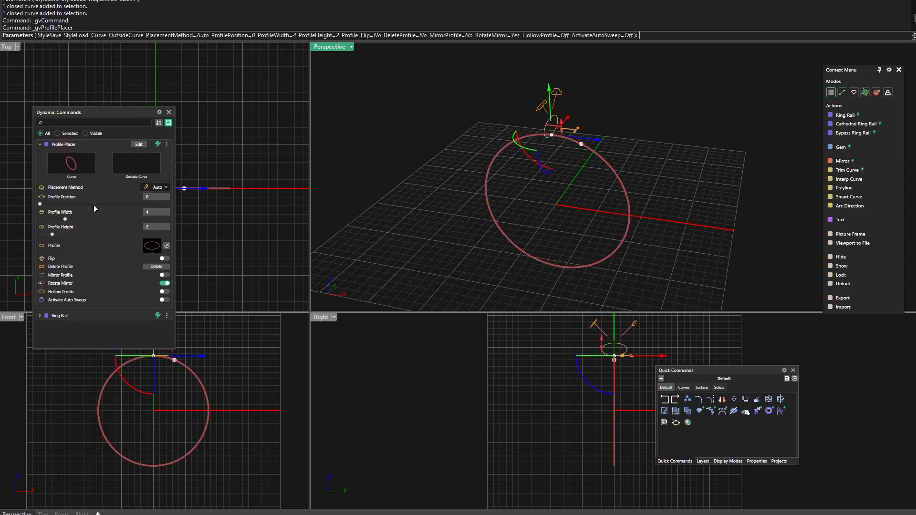
right_click_drag(566, 212, 538, 152)
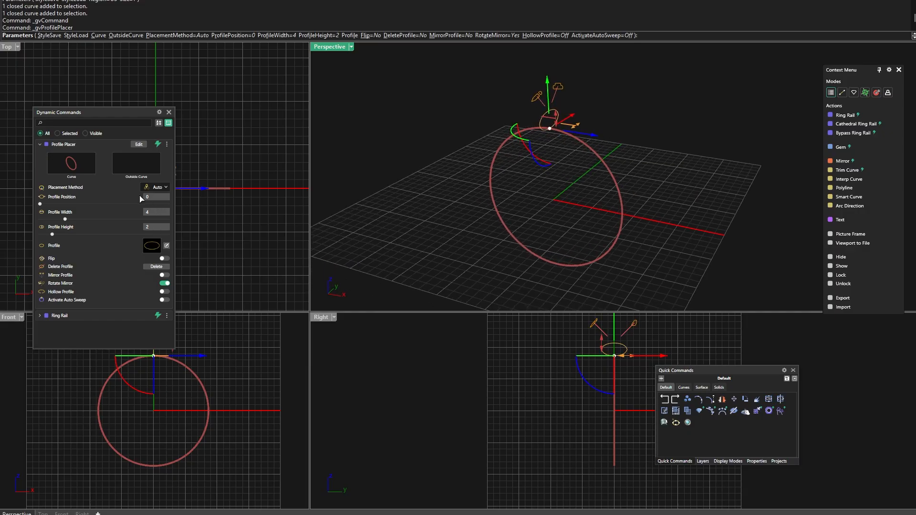
left_click(151, 246)
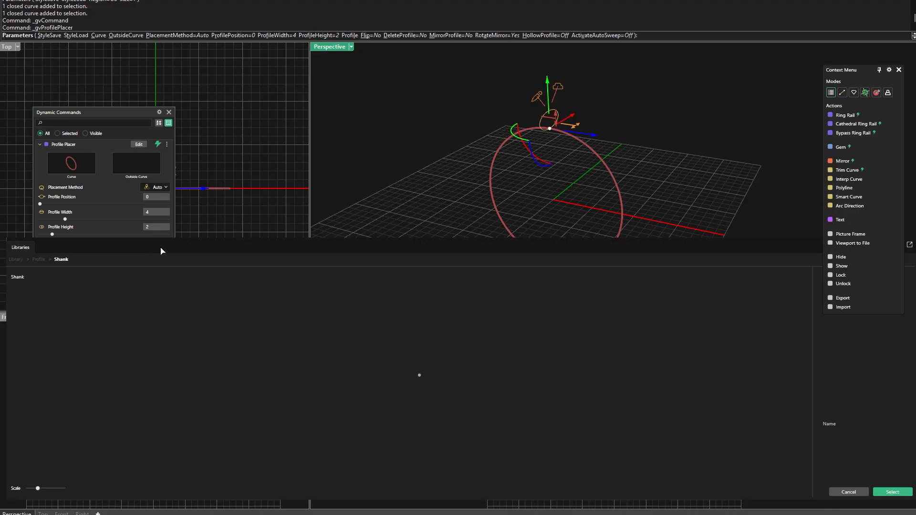
left_click(258, 213)
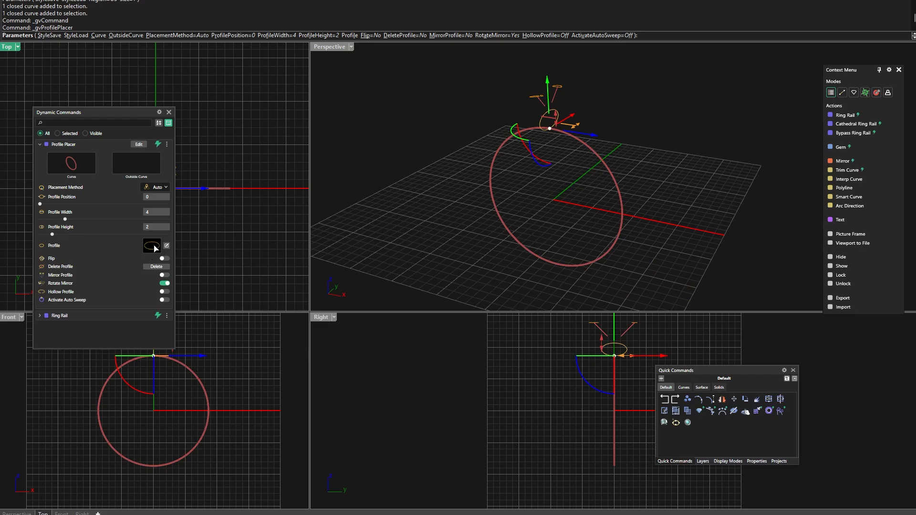
left_click(152, 249)
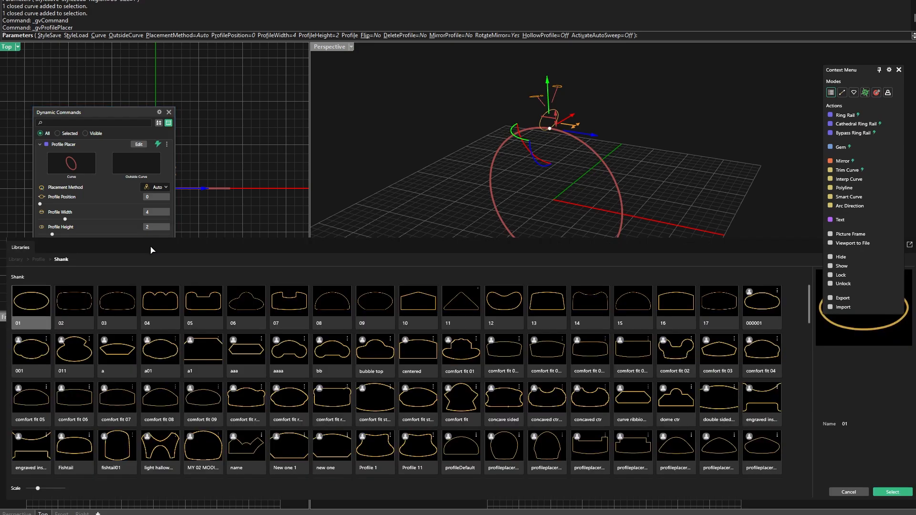
double_click(79, 304)
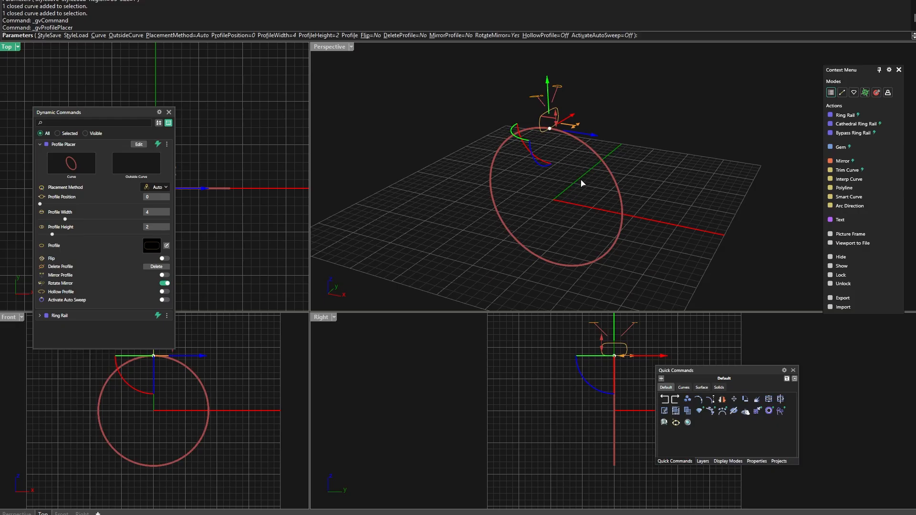
Set the profile width to 3 mm and height to 2.5 mm, and complete the band with Auto Sweep activated
right_click_drag(583, 184, 556, 163)
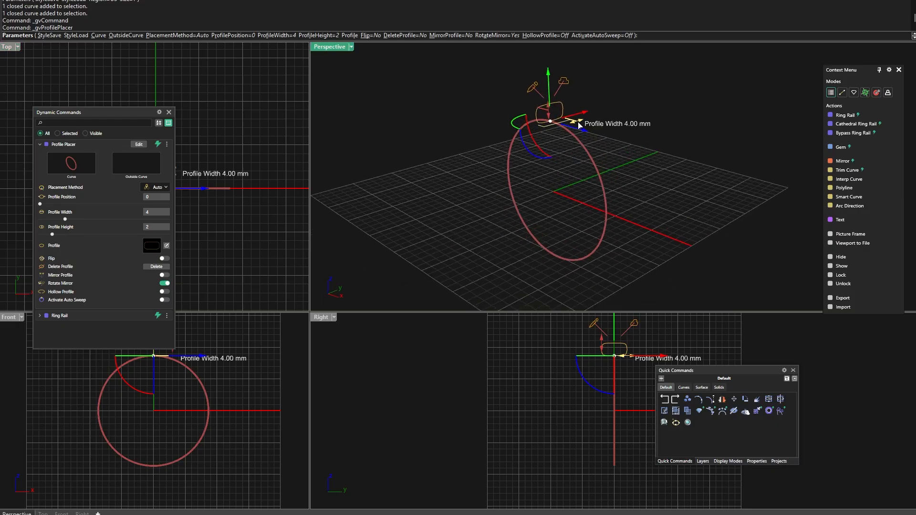
left_click_drag(579, 122, 573, 129)
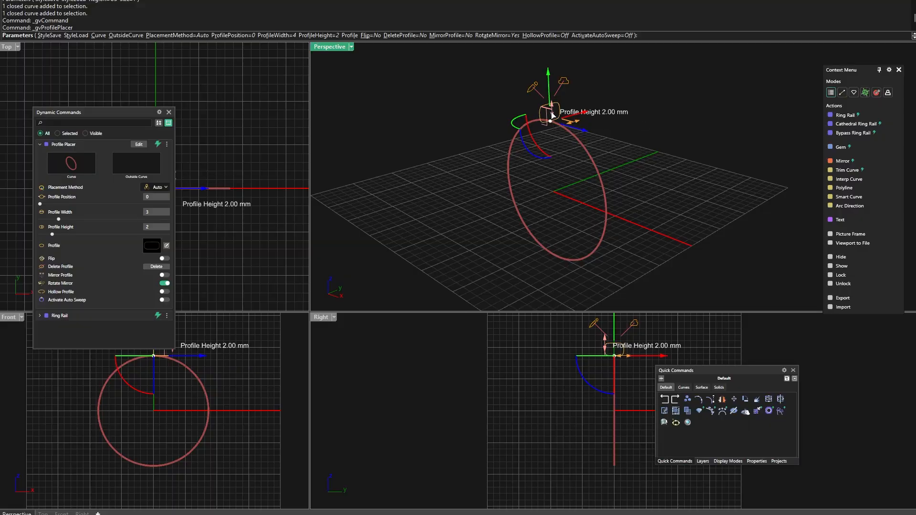
left_click_drag(552, 111, 552, 109)
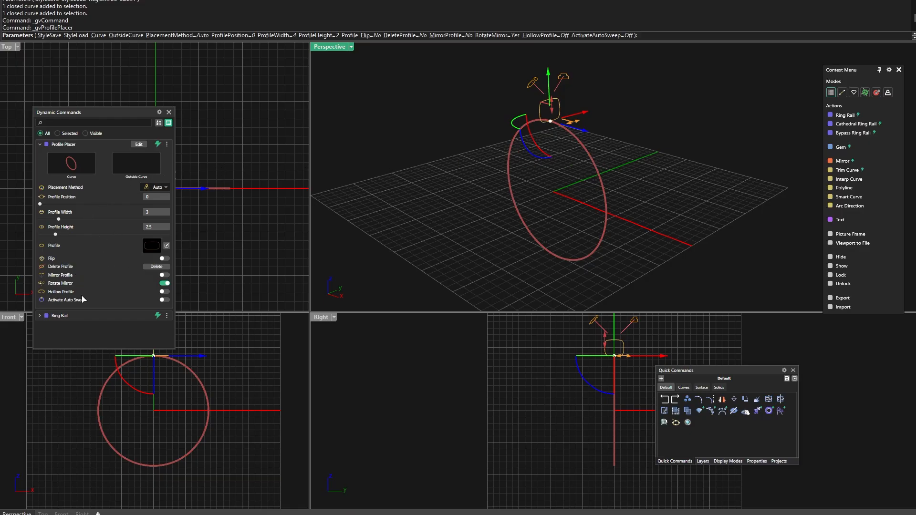
left_click(164, 301)
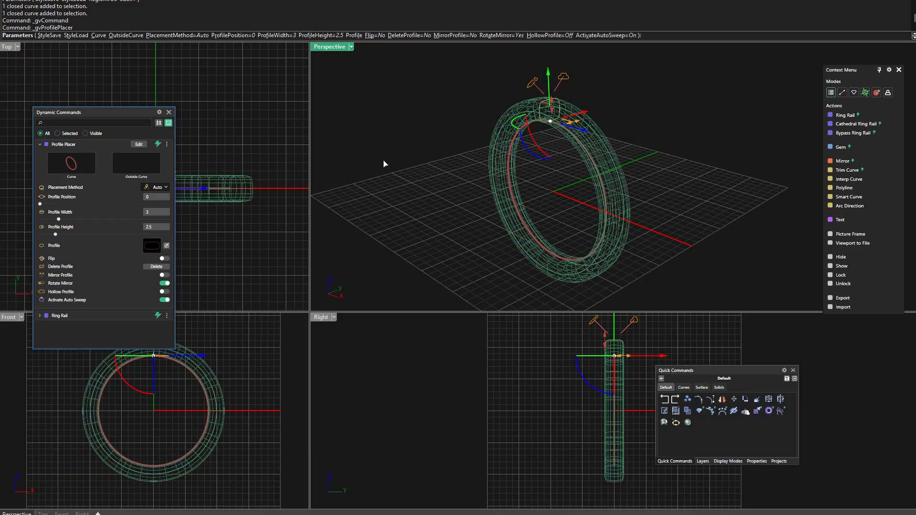
key("Return")
right_click_drag(401, 150, 419, 162)
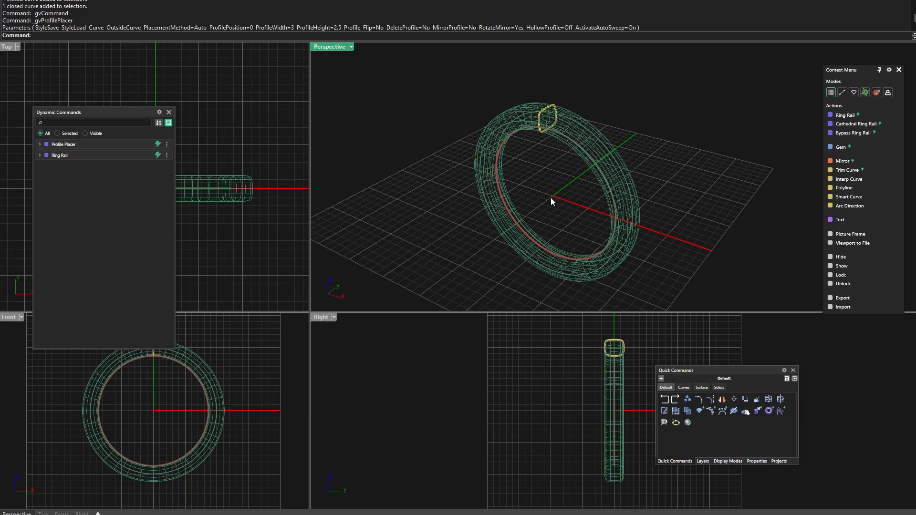
Display the ring in Shaded mode and review the available display modes in the Preferences
left_click(728, 462)
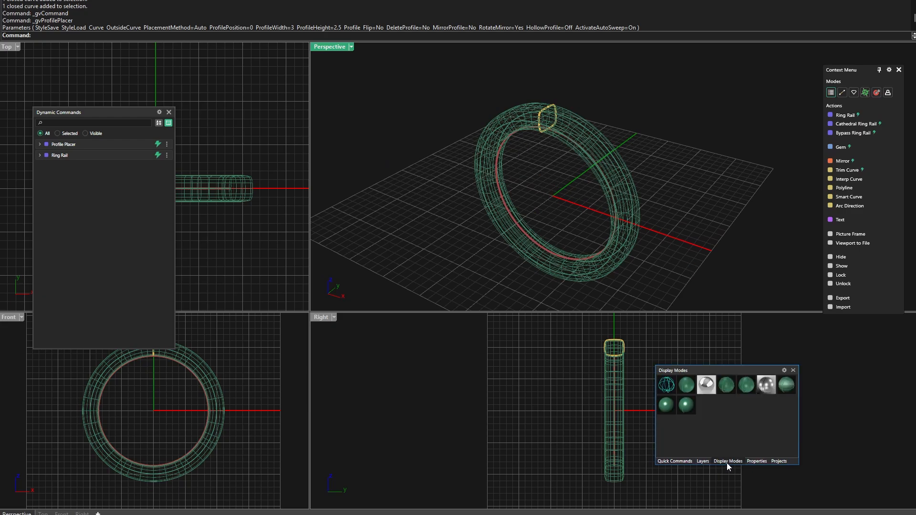
left_click(686, 390)
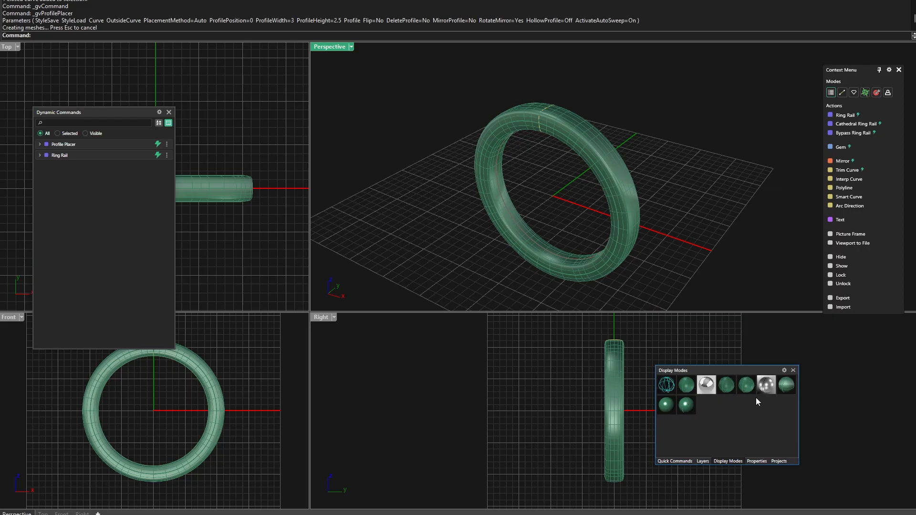
left_click(785, 372)
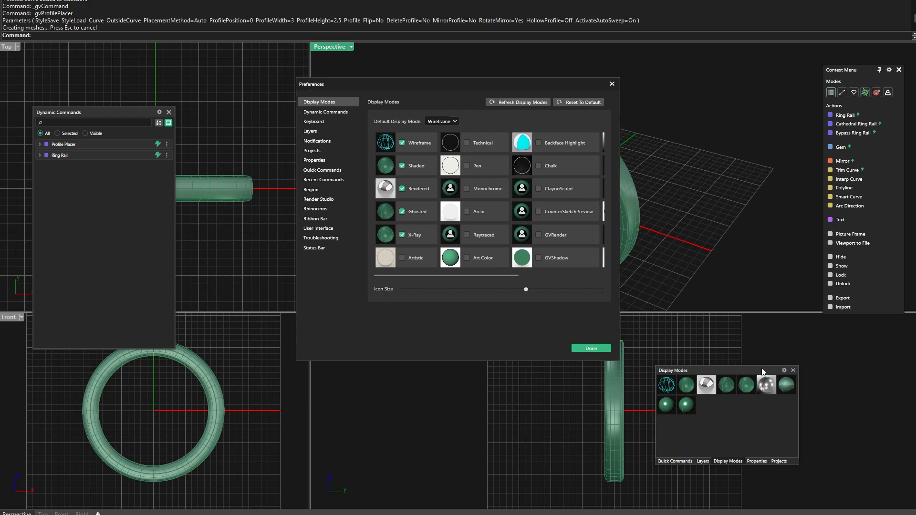
left_click(612, 85)
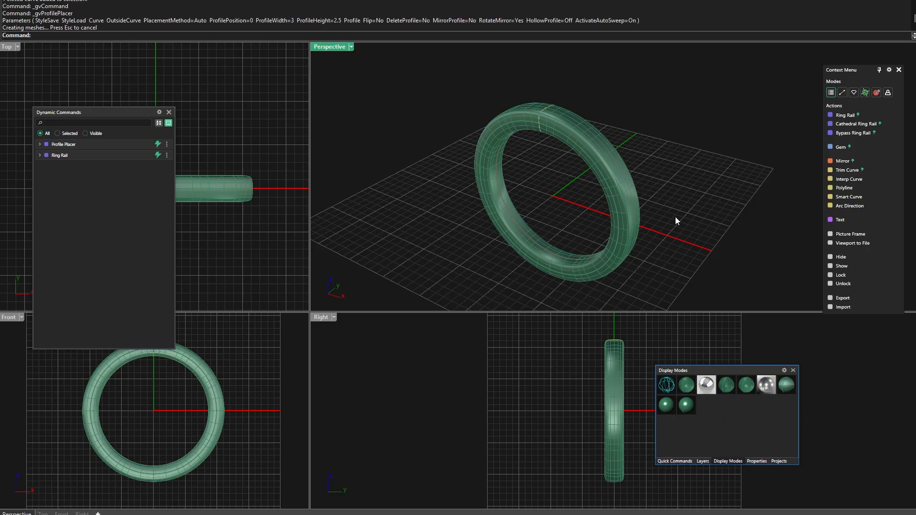
Extract an isocurve around the middle of the band's outer surface, at V position 0.5 with a 90 degree angle
right_click_drag(527, 209, 545, 163)
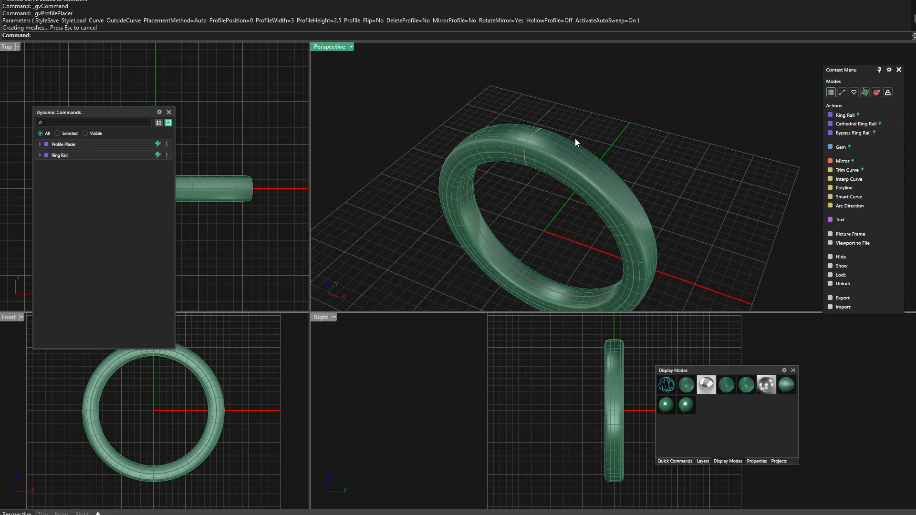
left_click(574, 155)
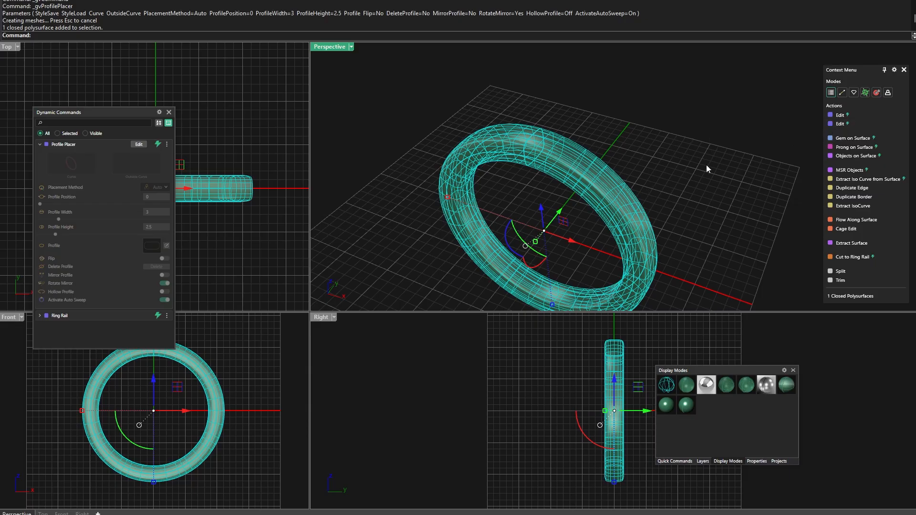
left_click(854, 180)
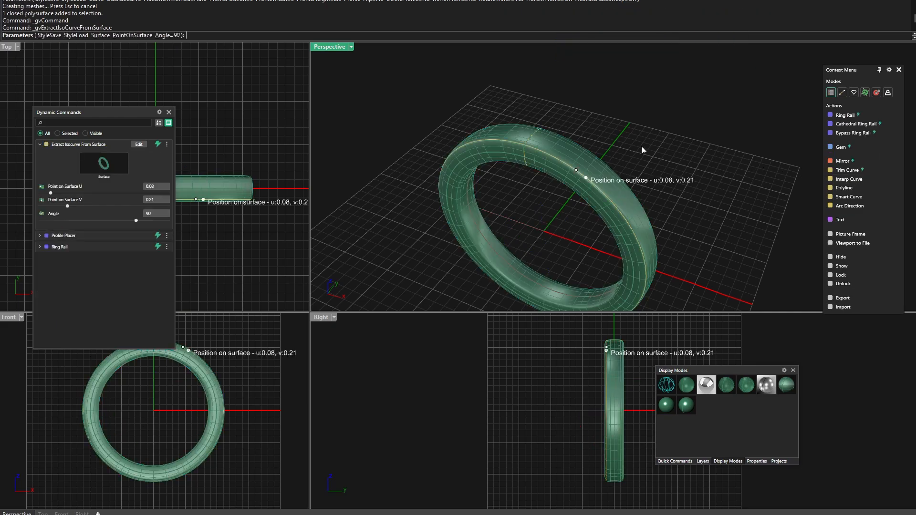
right_click_drag(664, 156, 656, 161)
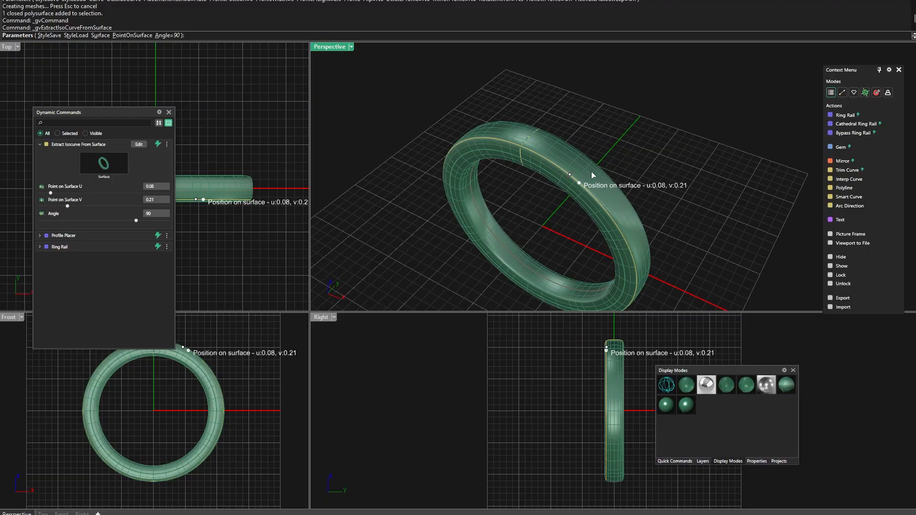
left_click_drag(581, 184, 588, 172)
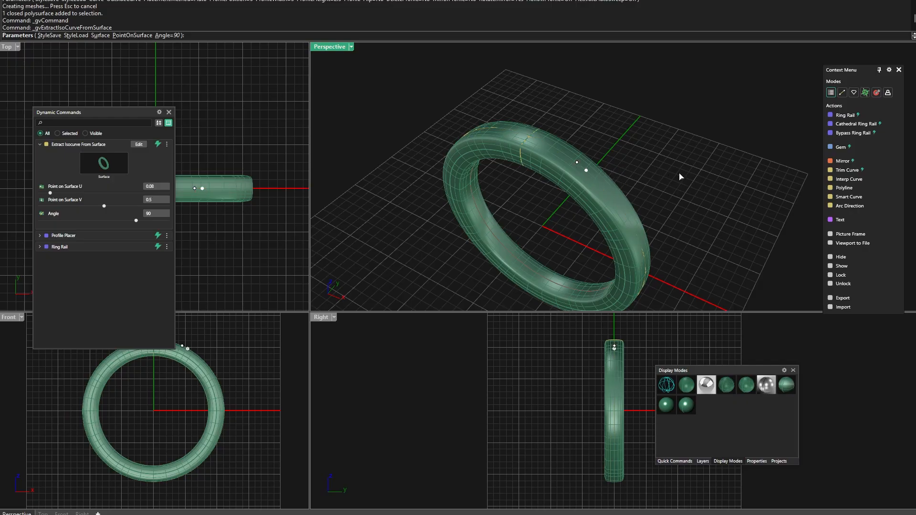
key("Return")
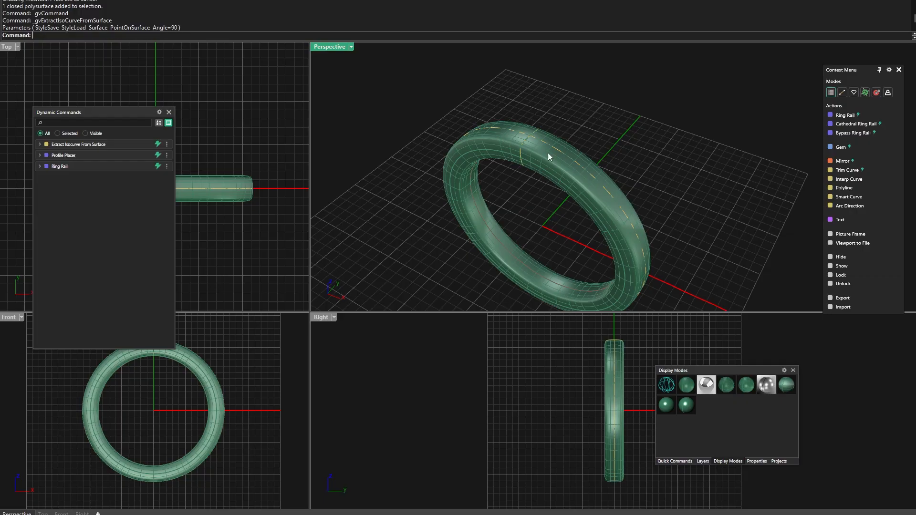
Lay round diamonds along the extracted curve with Gems On Curve, from start position 0.88 to end position 0.12
left_click(554, 148)
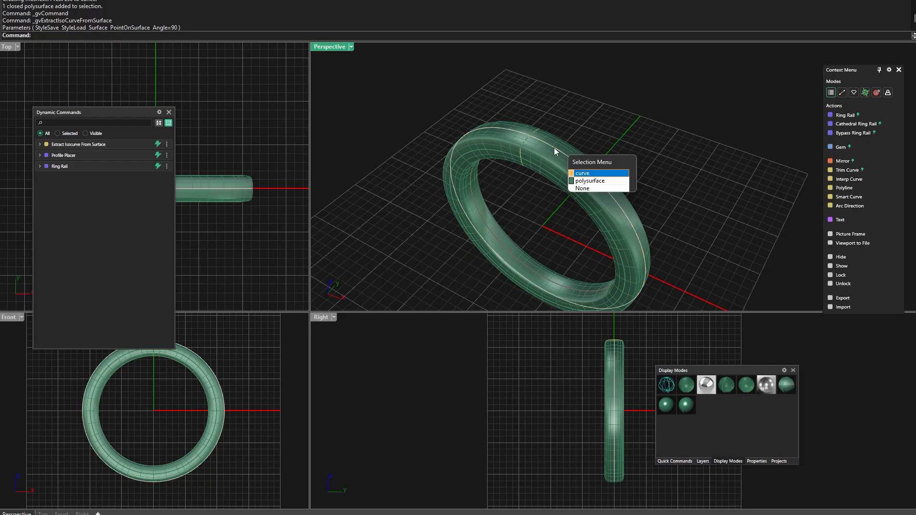
left_click(583, 174)
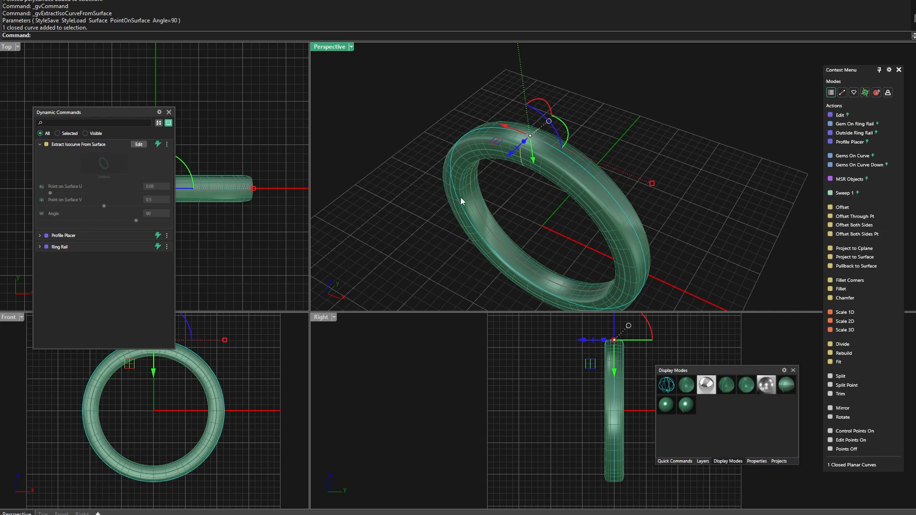
right_click_drag(466, 201, 514, 189)
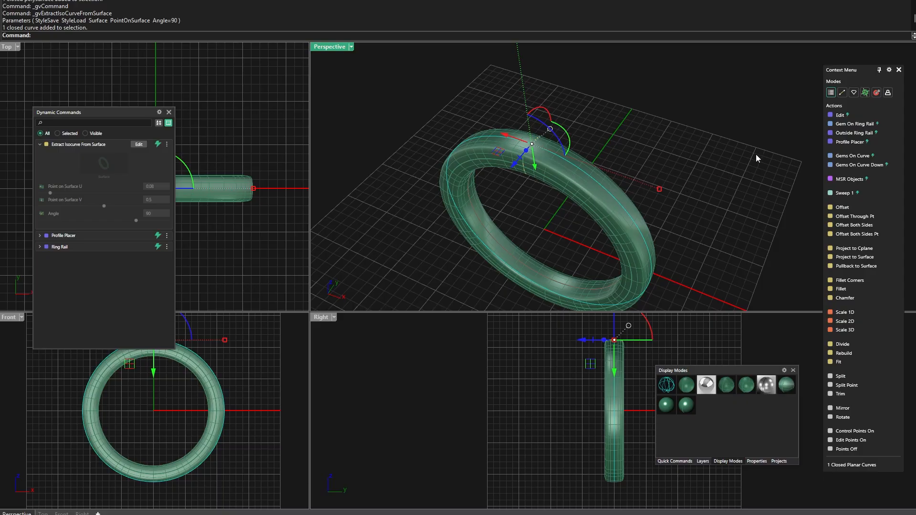
left_click(848, 157)
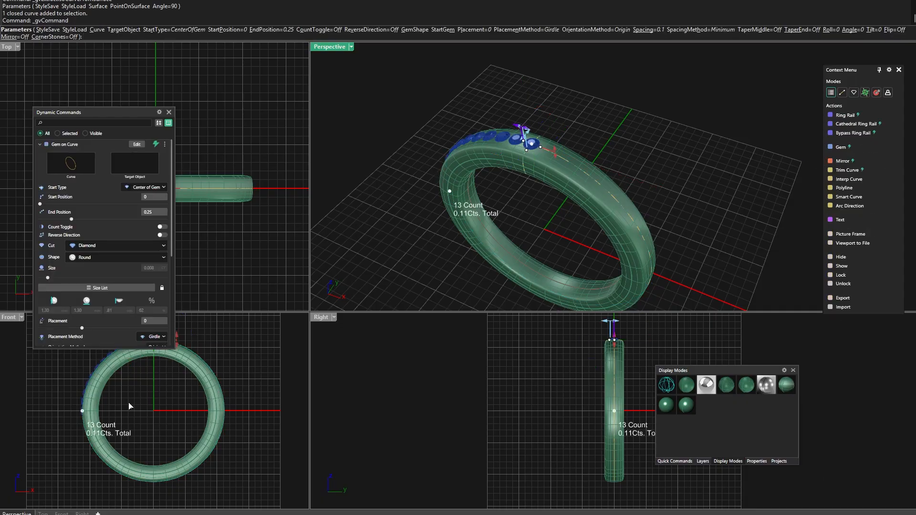
double_click(9, 317)
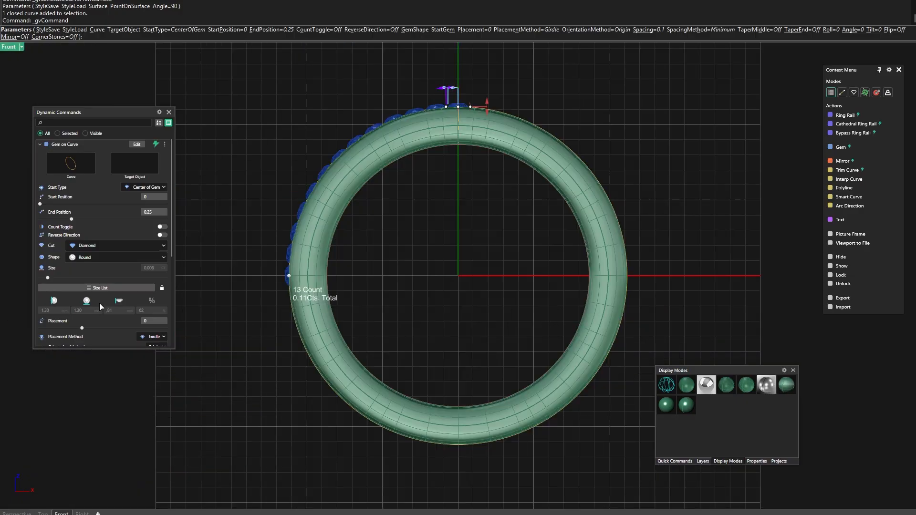
right_click_drag(428, 224, 418, 245)
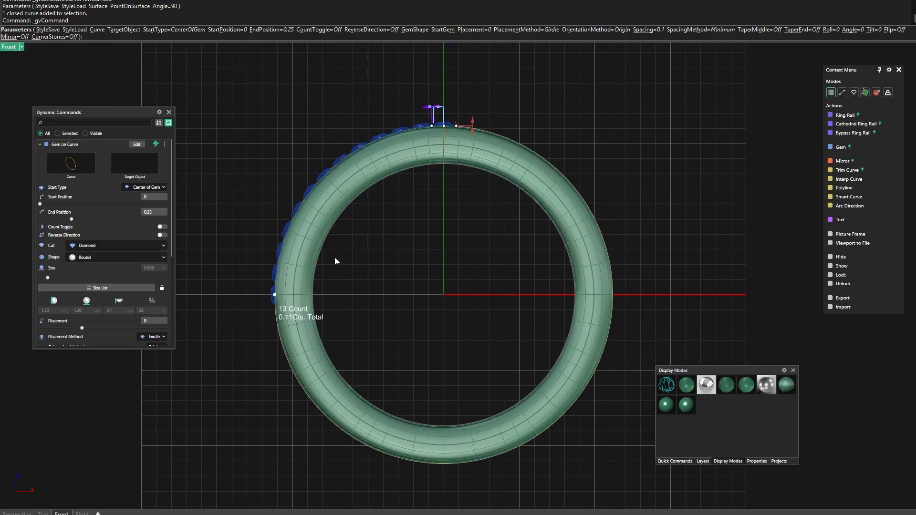
left_click_drag(274, 297, 321, 177)
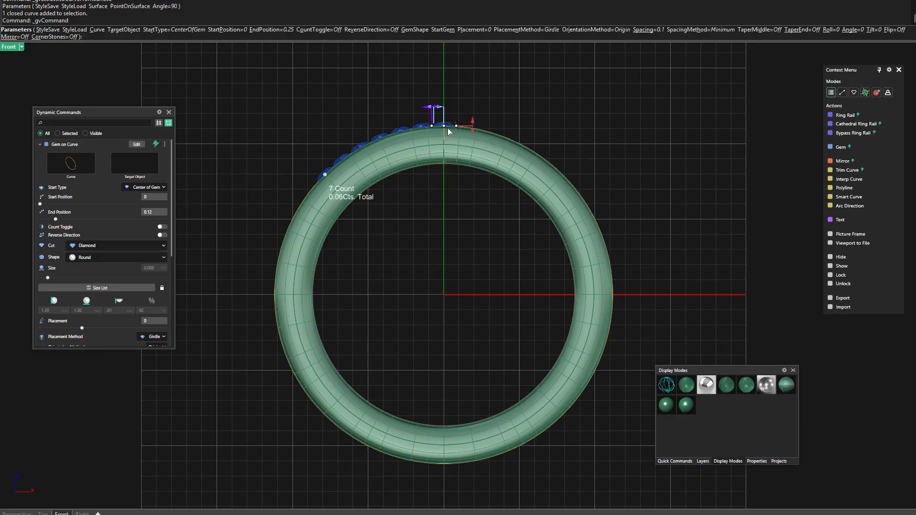
left_click_drag(445, 128, 564, 178)
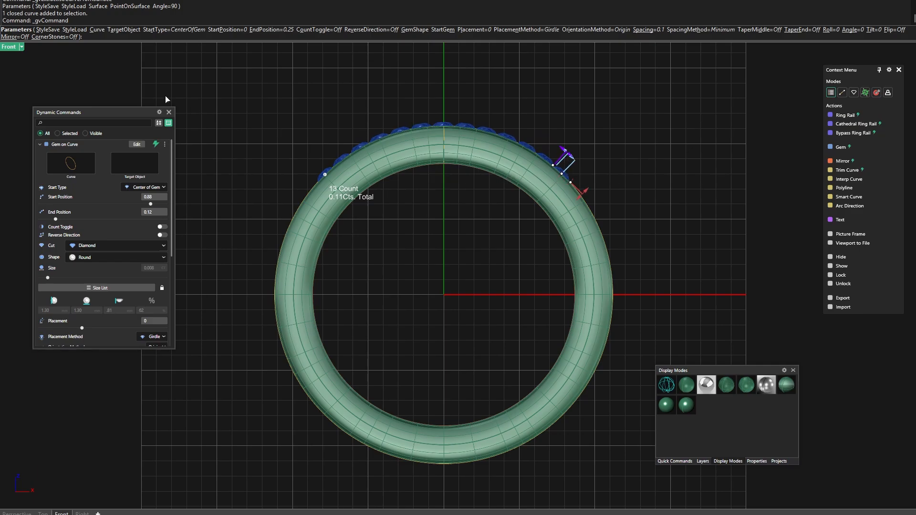
Maximize the Perspective viewport to inspect the row of gems on the band and the Gem on Curve parameters
double_click(9, 48)
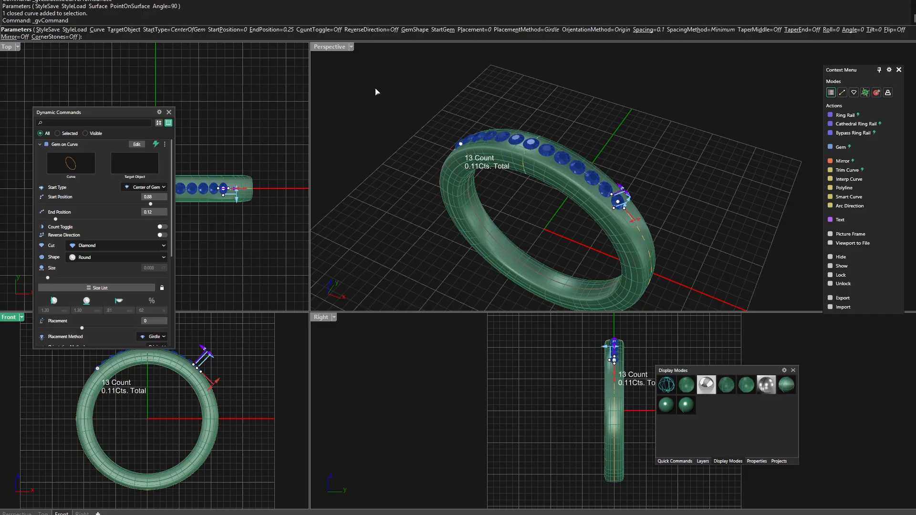
double_click(329, 46)
scroll(479, 210, "down", 3)
right_click_drag(515, 232, 481, 266)
scroll(440, 240, "up", 4)
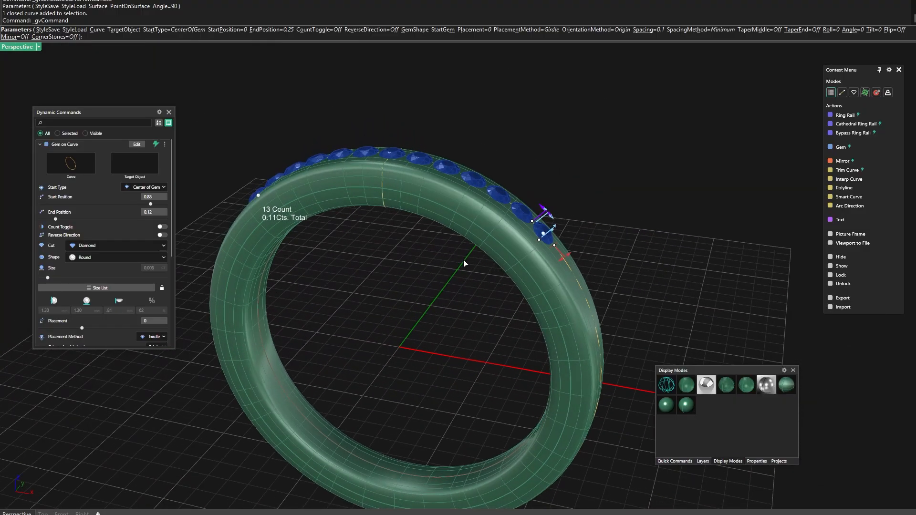
scroll(465, 279, "down", 3)
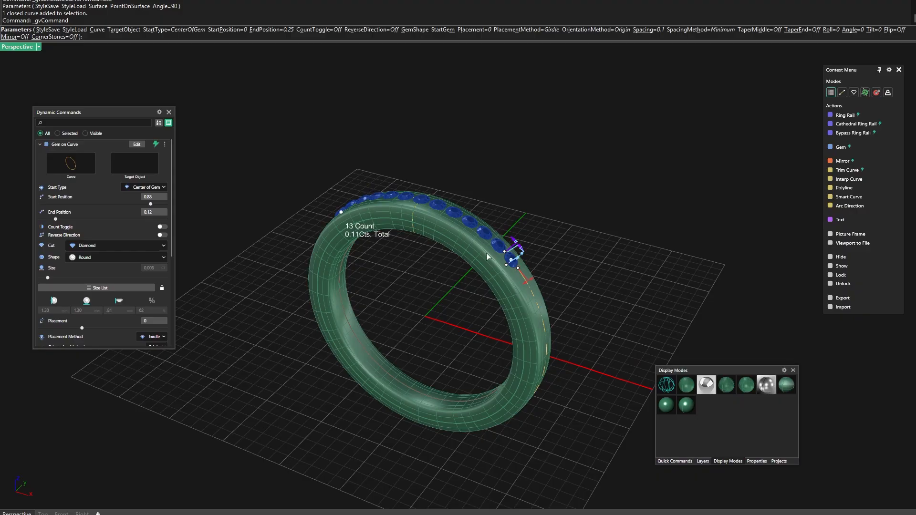
scroll(487, 257, "up", 3)
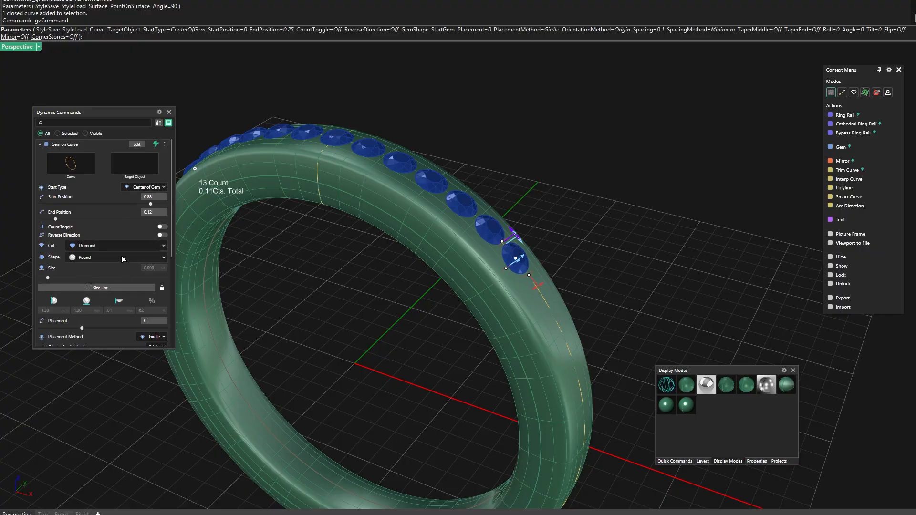
scroll(123, 259, "down", 1)
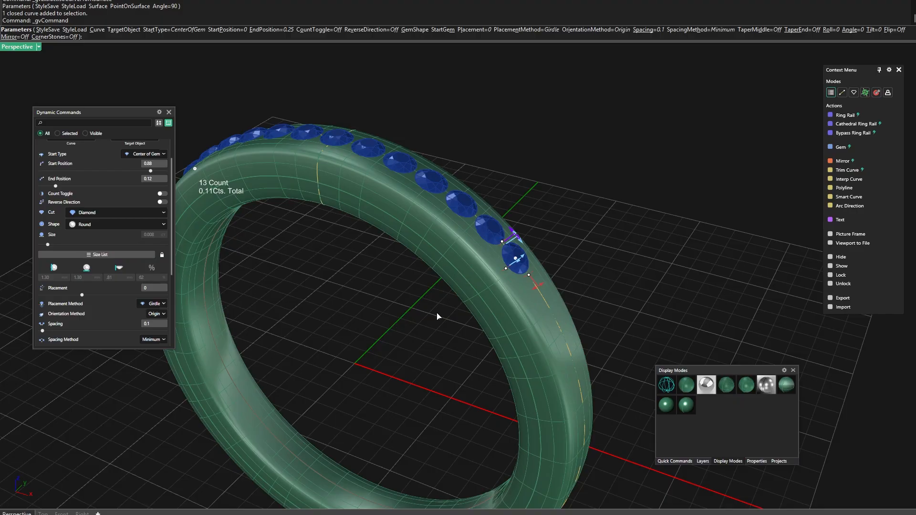
Change the placement method of the gem row on the band to Table
right_click_drag(409, 336, 427, 327)
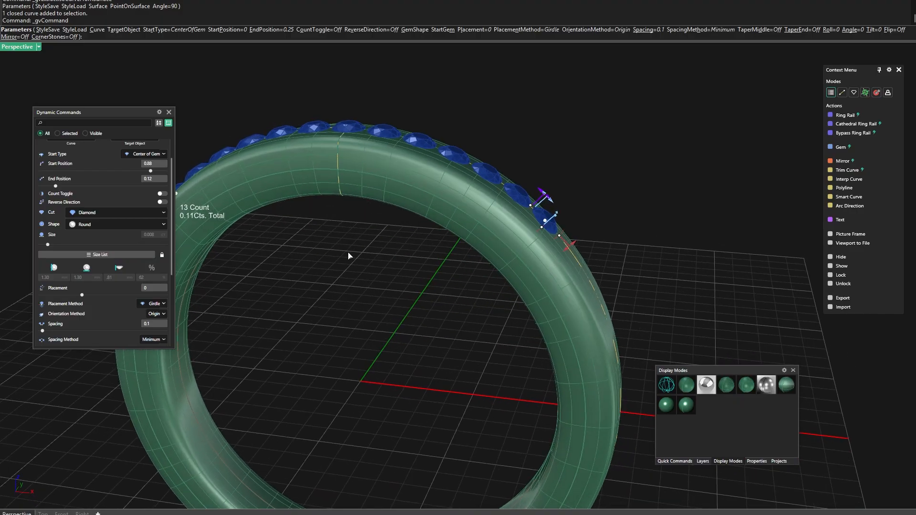
left_click(157, 305)
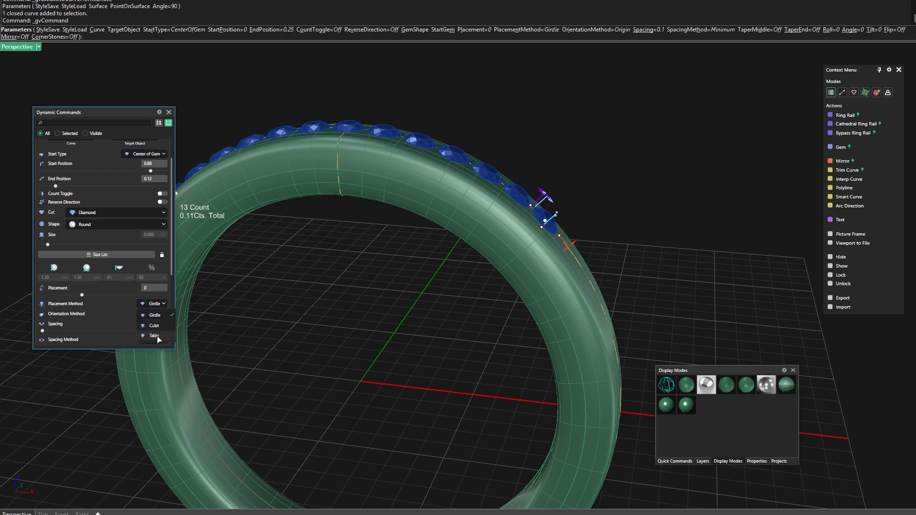
left_click(158, 338)
right_click_drag(426, 308, 384, 340)
scroll(458, 218, "up", 5)
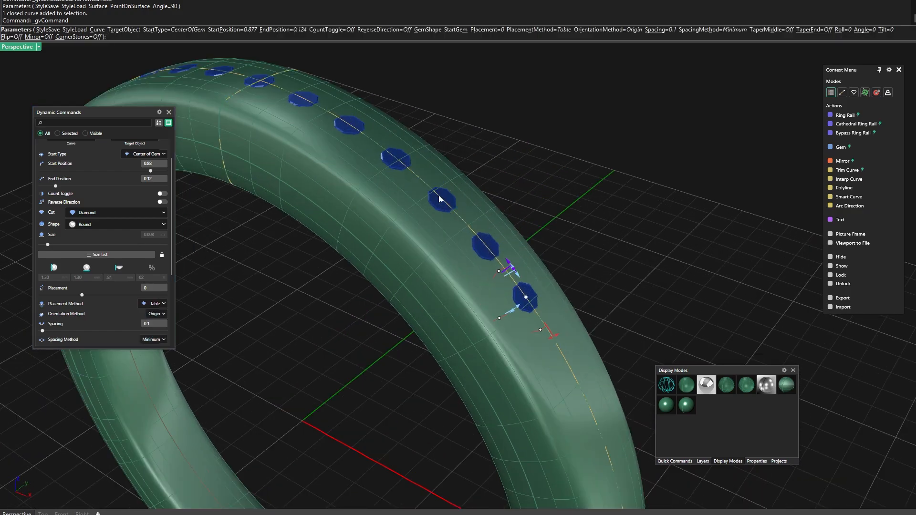
scroll(448, 210, "down", 5)
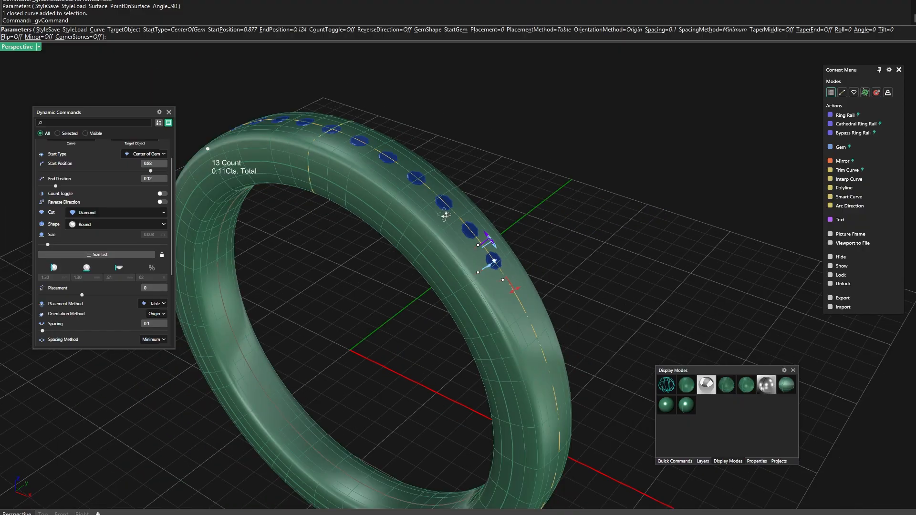
right_click_drag(445, 213, 468, 177)
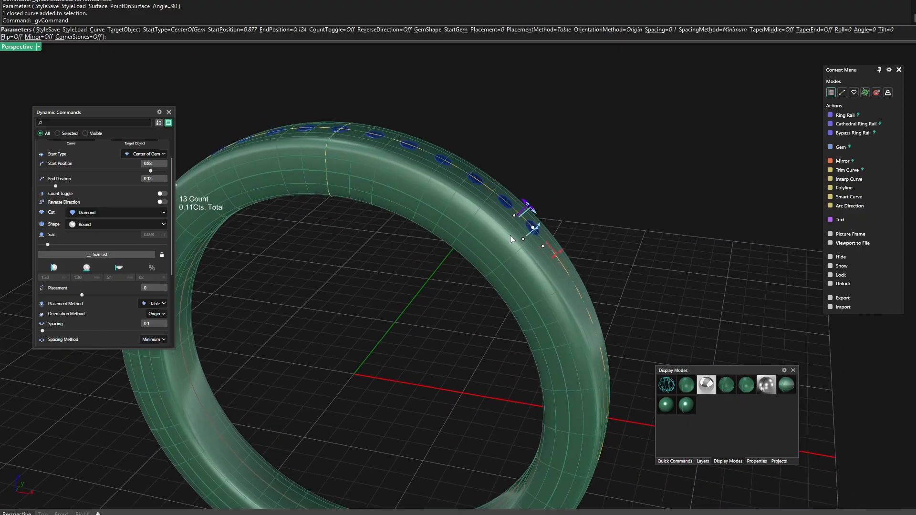
Assign the ring band as the gems' target object and sink the gem row to a placement of about -0.11 mm
scroll(134, 229, "up", 2)
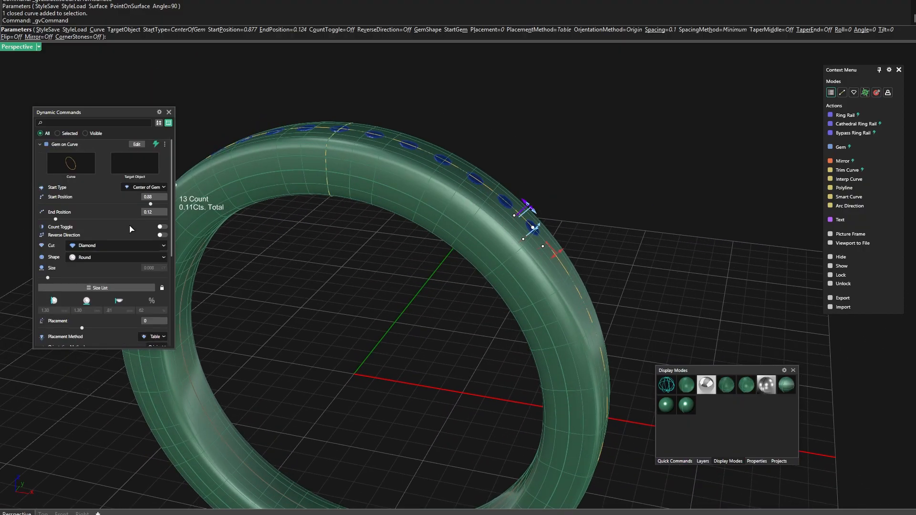
left_click(135, 164)
left_click(348, 174)
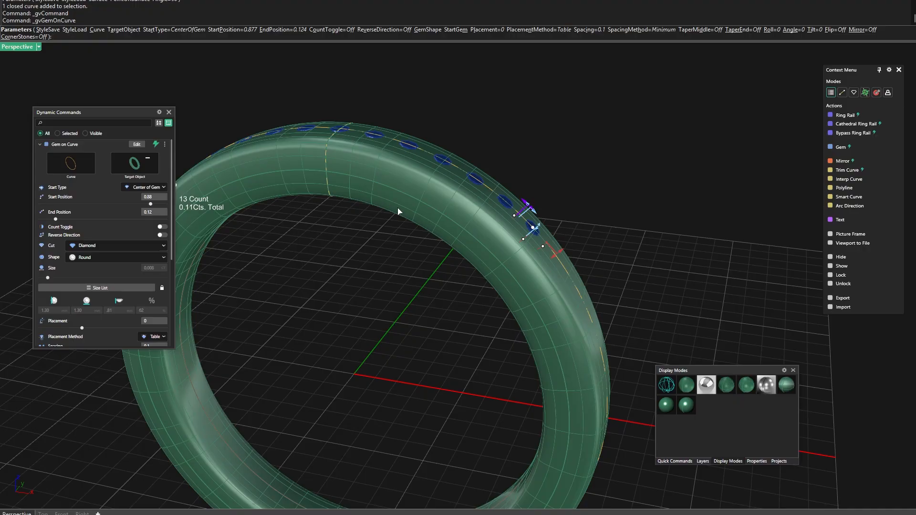
scroll(395, 269, "down", 4)
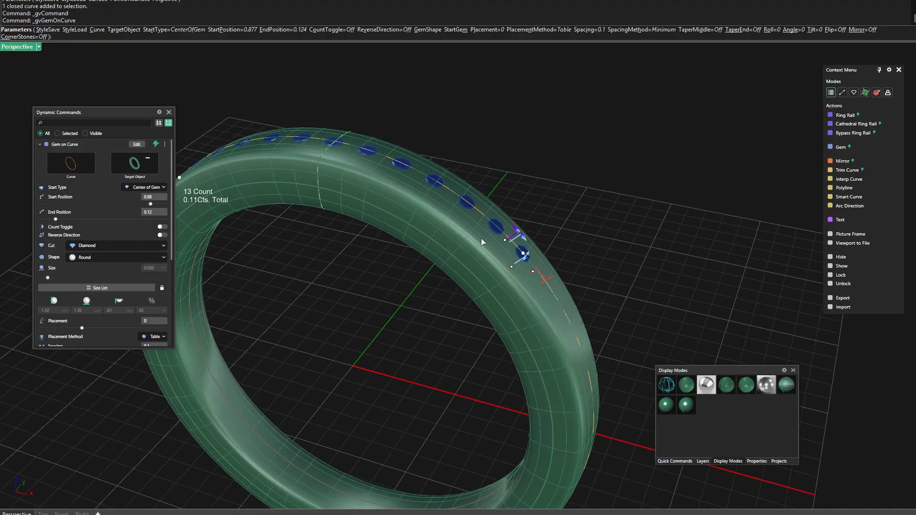
scroll(451, 270, "up", 2)
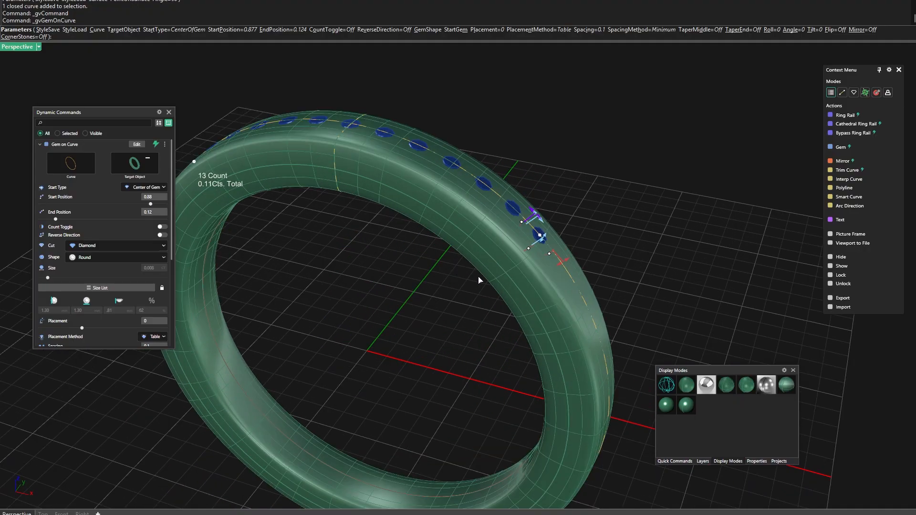
scroll(481, 281, "up", 2)
scroll(528, 205, "up", 2)
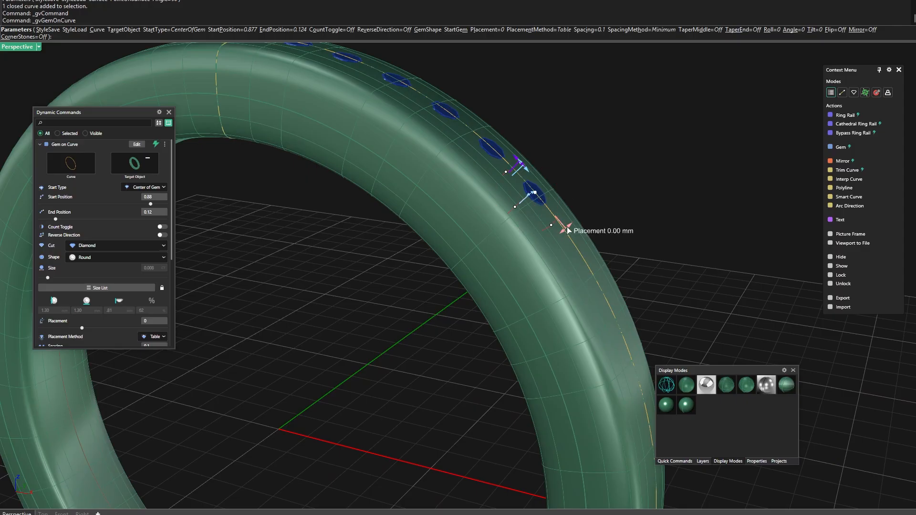
left_click_drag(567, 227, 562, 233)
right_click(385, 241)
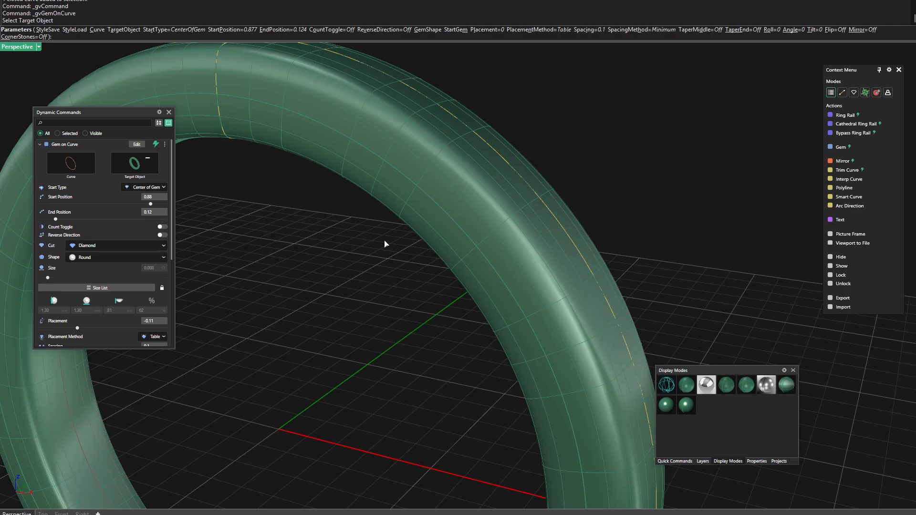
Display the ring in wireframe and select all gems on the Gem 01 layer
scroll(411, 208, "down", 4)
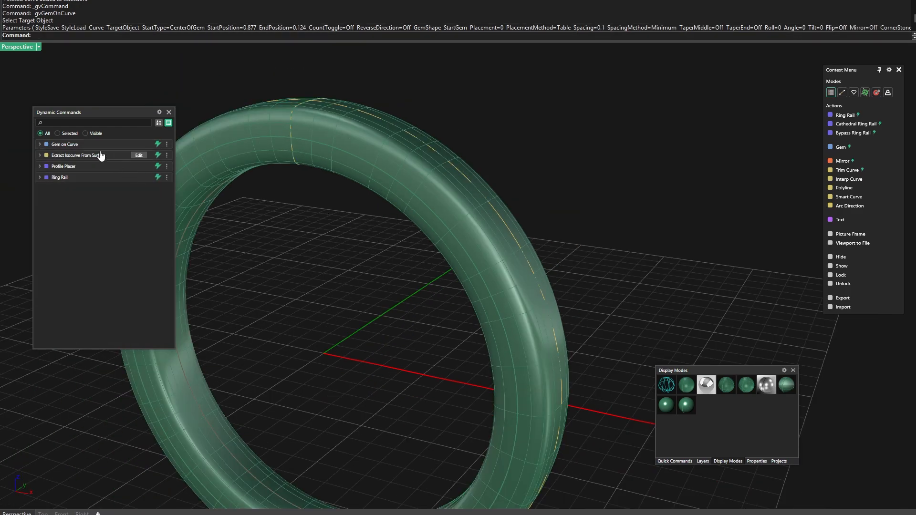
scroll(472, 152, "down", 3)
right_click_drag(471, 152, 671, 275)
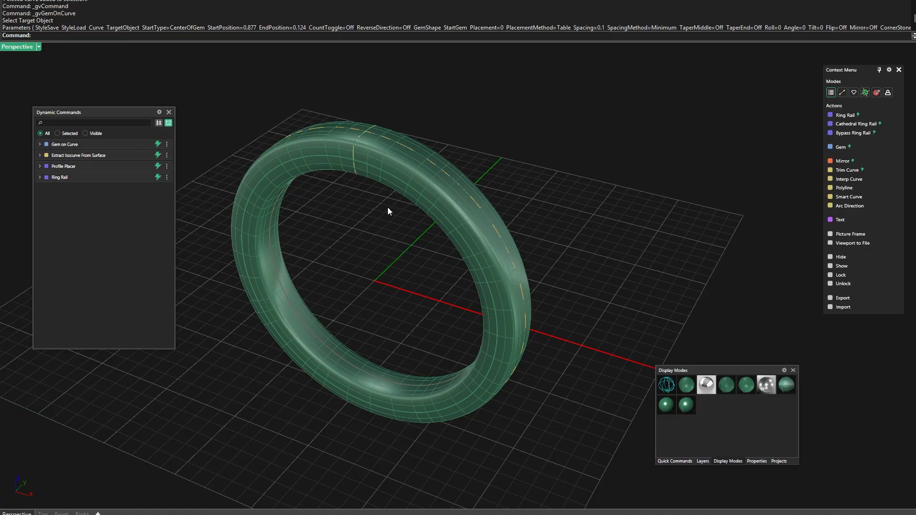
left_click(667, 385)
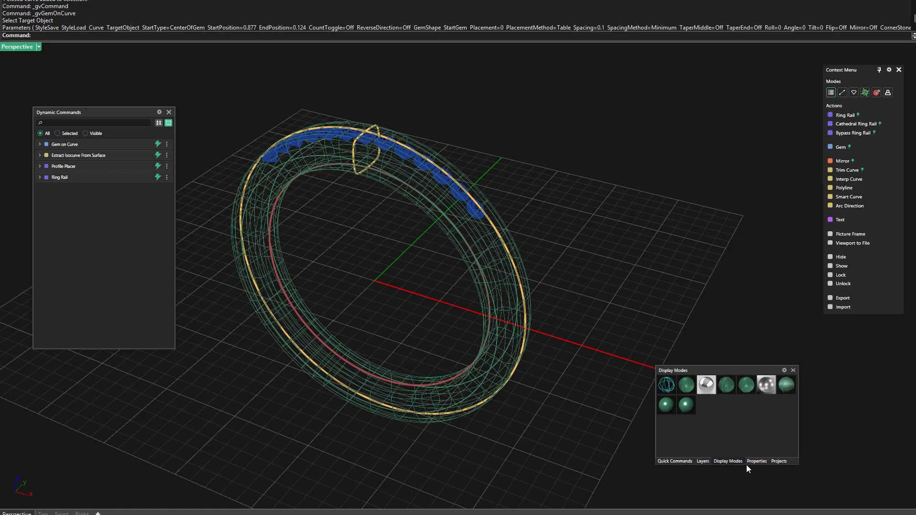
left_click(703, 462)
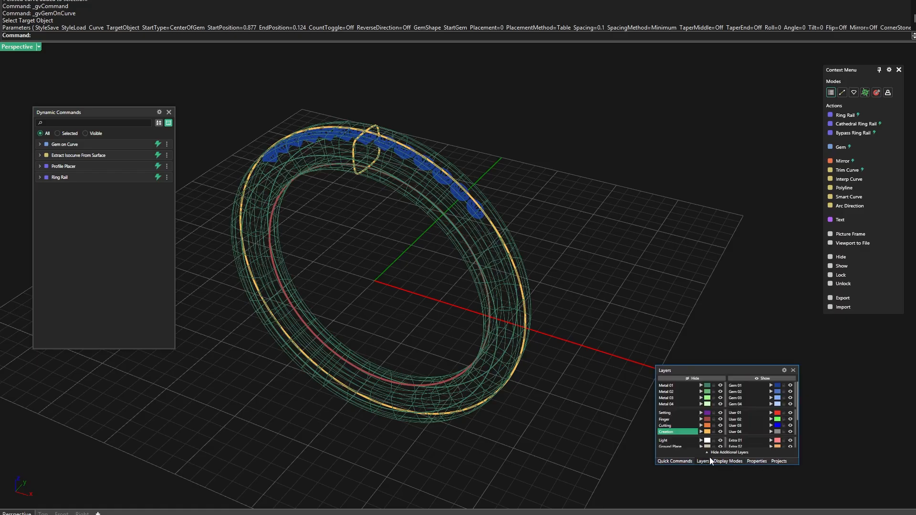
left_click(778, 387)
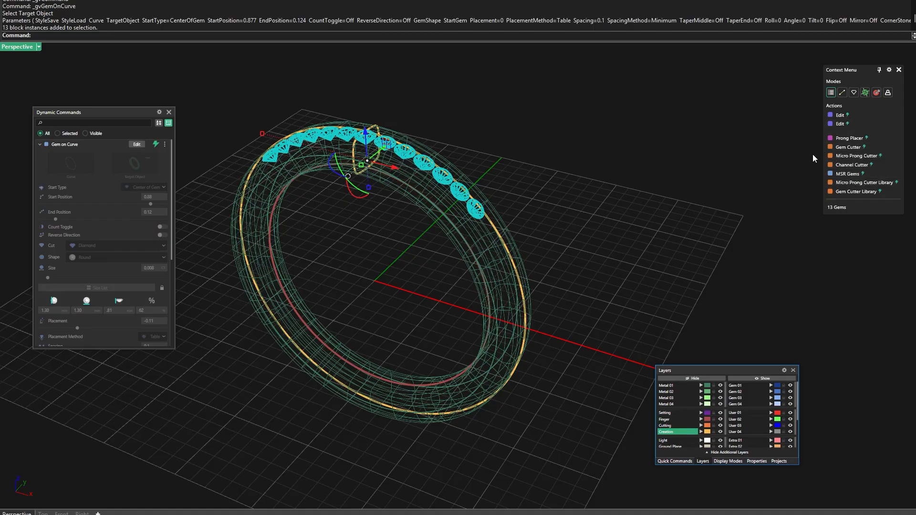
Create a Channel Cutter along the selected gems using the Channel 09 profile from the cutter library
left_click(853, 166)
right_click_drag(649, 254, 558, 256)
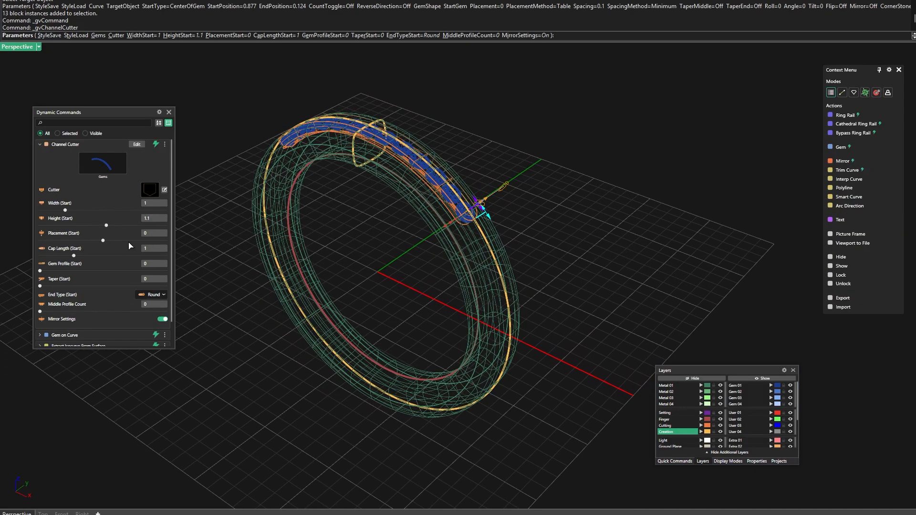
right_click_drag(388, 271, 460, 265)
scroll(475, 231, "up", 6)
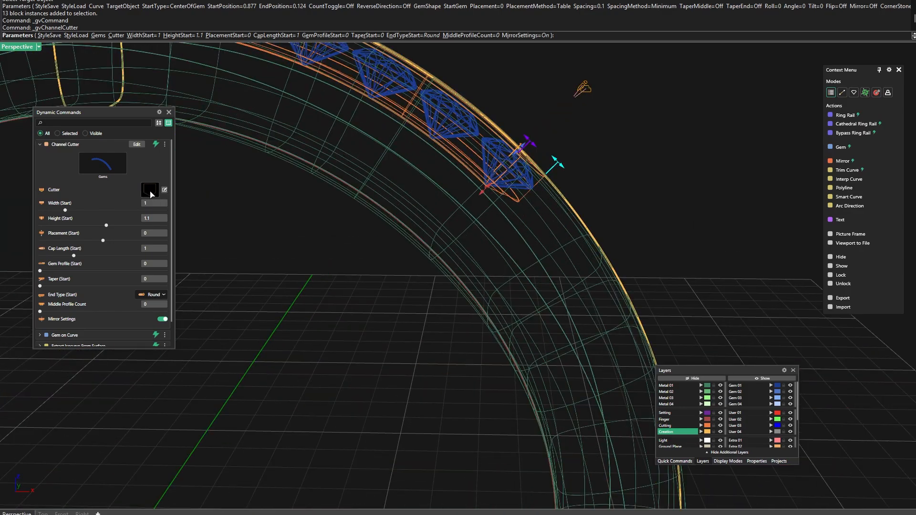
left_click(151, 192)
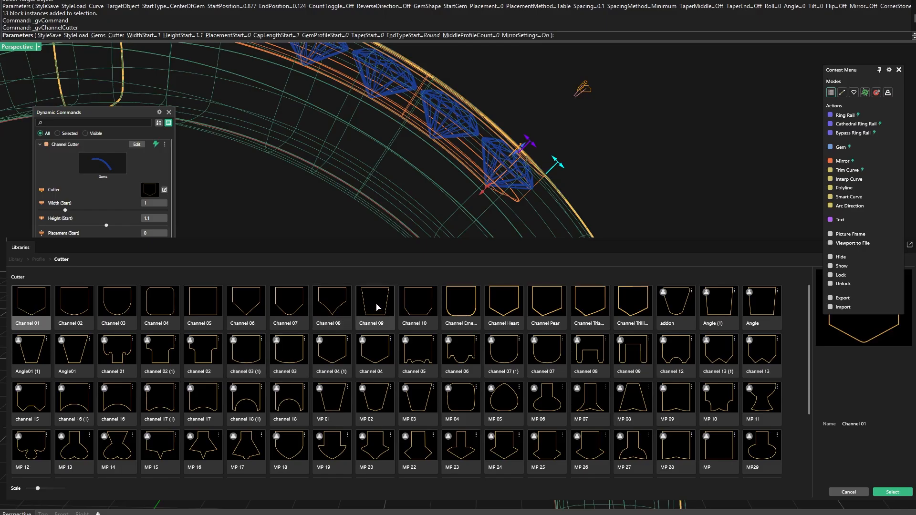
double_click(376, 305)
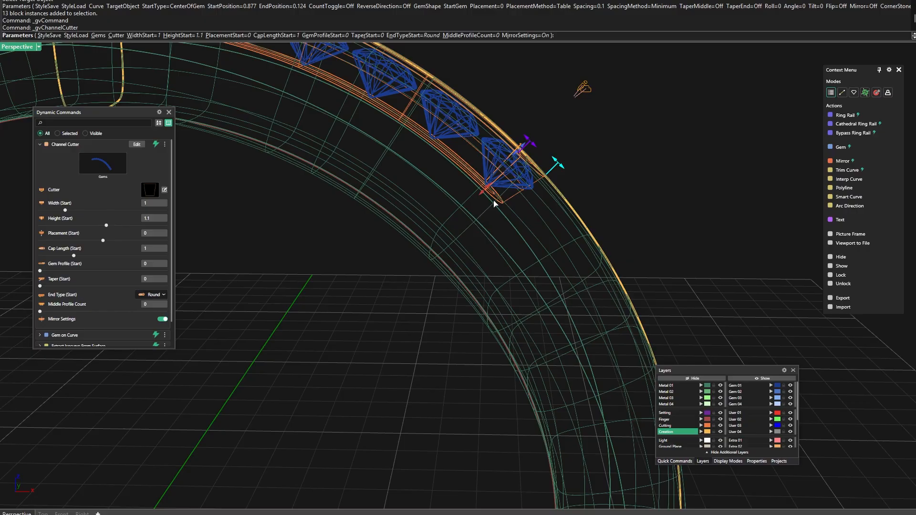
Set the channel cutter's start end type to Flat
right_click_drag(495, 204, 448, 253)
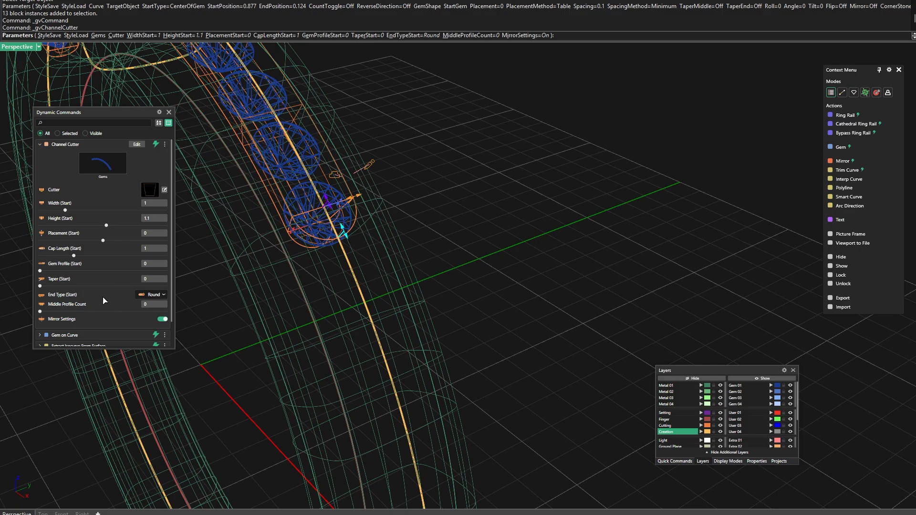
scroll(470, 215, "down", 4)
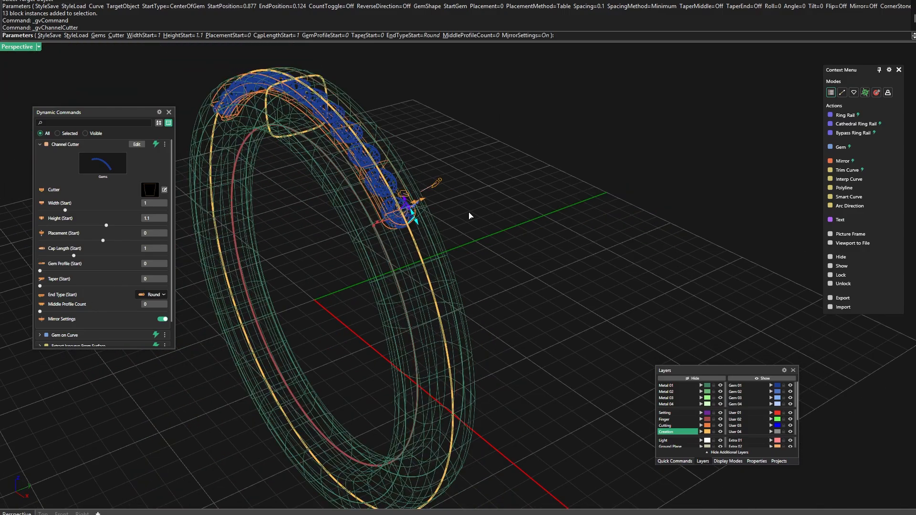
scroll(512, 185, "down", 2)
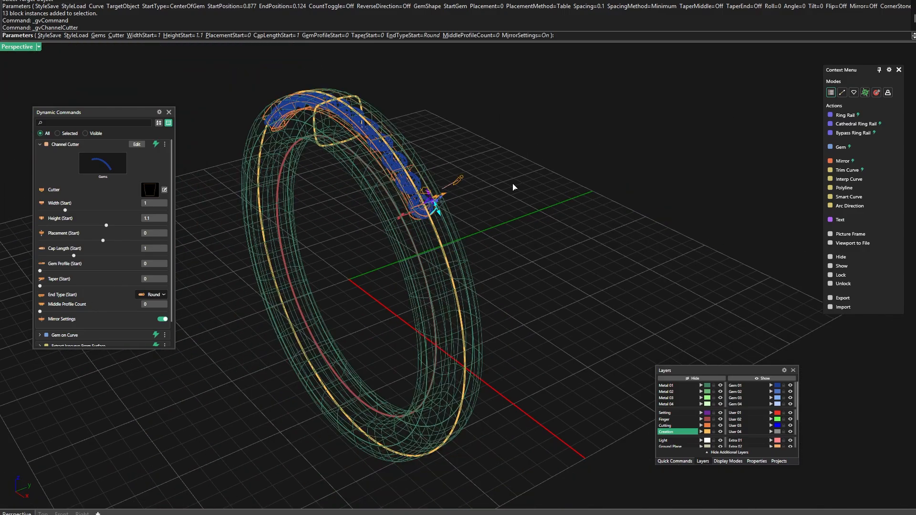
right_click_drag(514, 186, 517, 201)
scroll(409, 237, "up", 2)
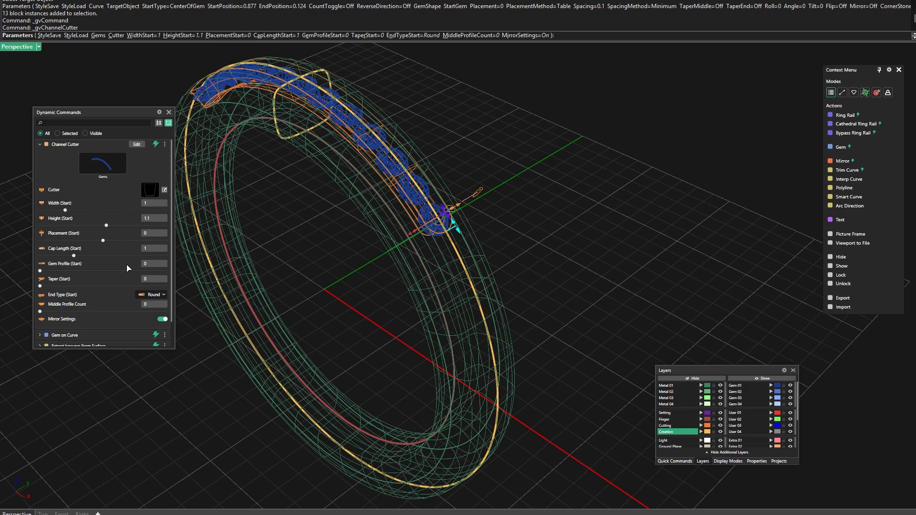
left_click(156, 295)
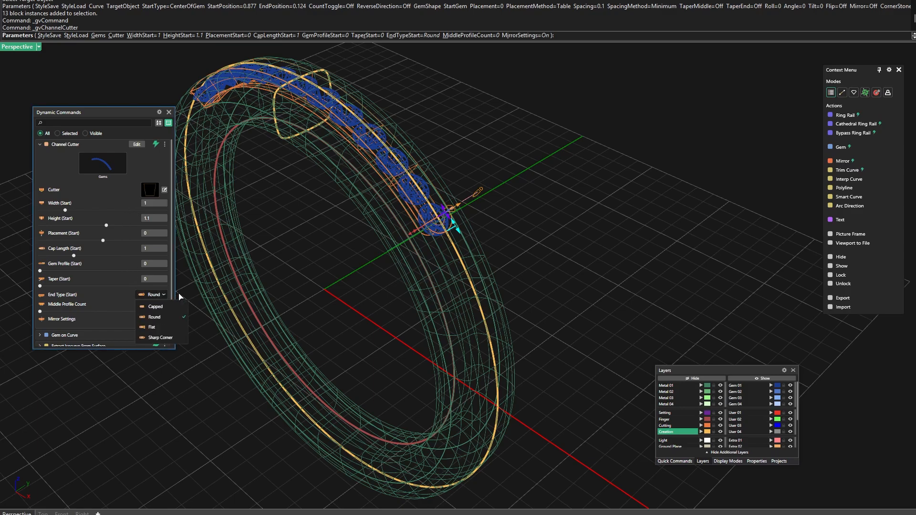
left_click(152, 327)
Adjust the channel cutter's start end to a gem profile of about 0.59 and a cap length of about 1.01 mm
scroll(446, 261, "up", 4)
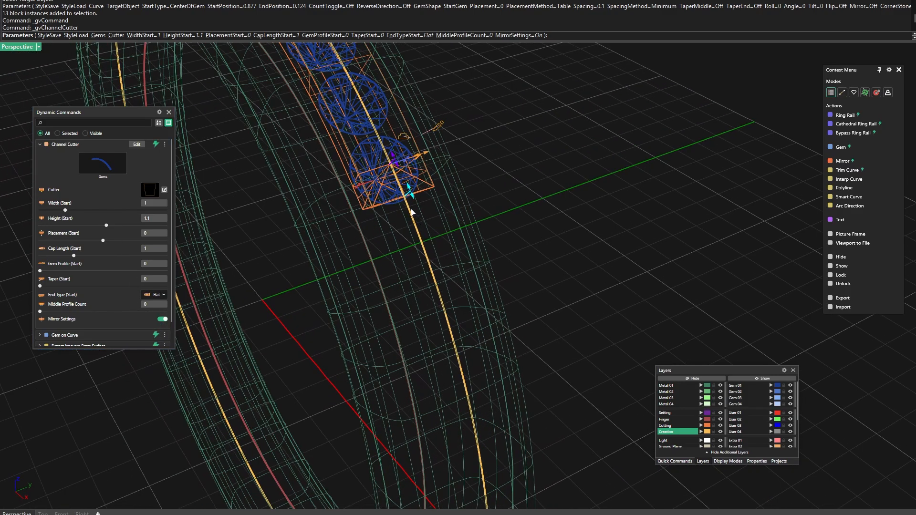
mouse_move(414, 198)
left_mouse_down()
mouse_move(419, 230)
mouse_move(419, 210)
left_mouse_up()
right_click_drag(419, 210, 372, 202)
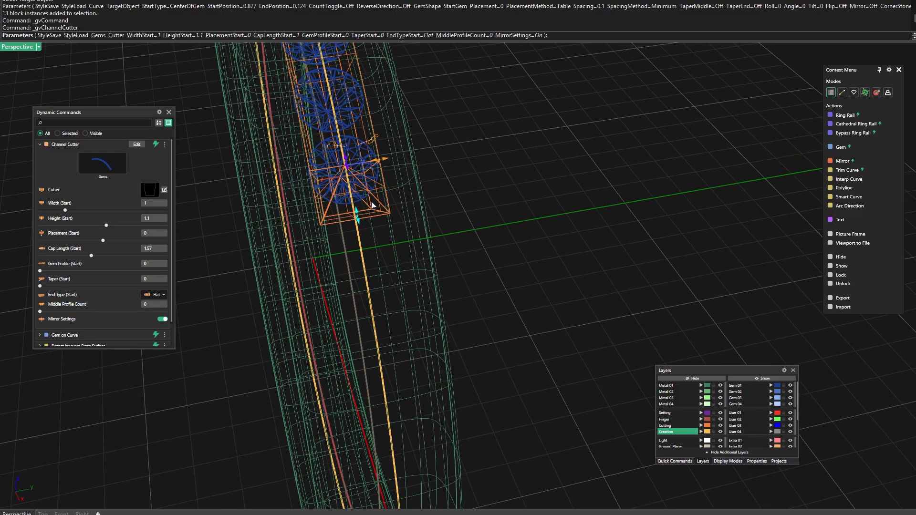
left_click_drag(347, 167, 351, 197)
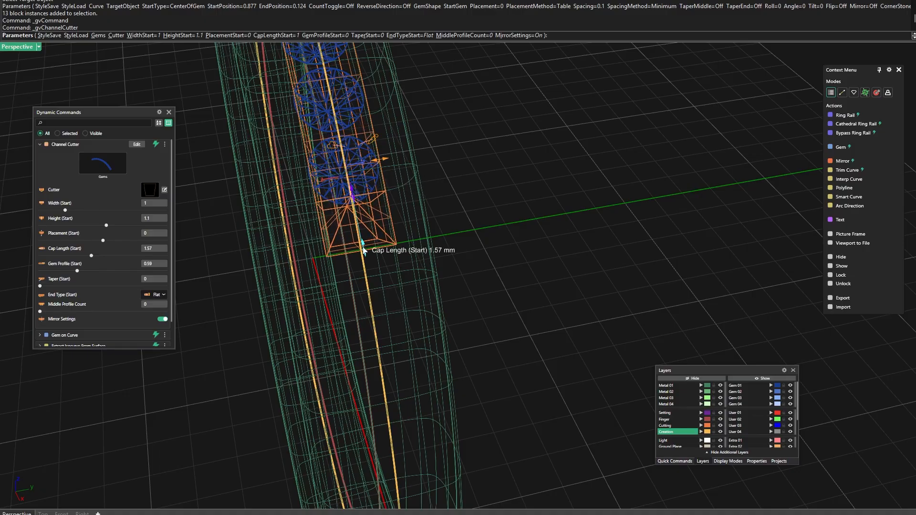
left_click_drag(363, 247, 360, 228)
Narrow the channel cutter's start width to about 0.86
right_click_drag(444, 256, 387, 210)
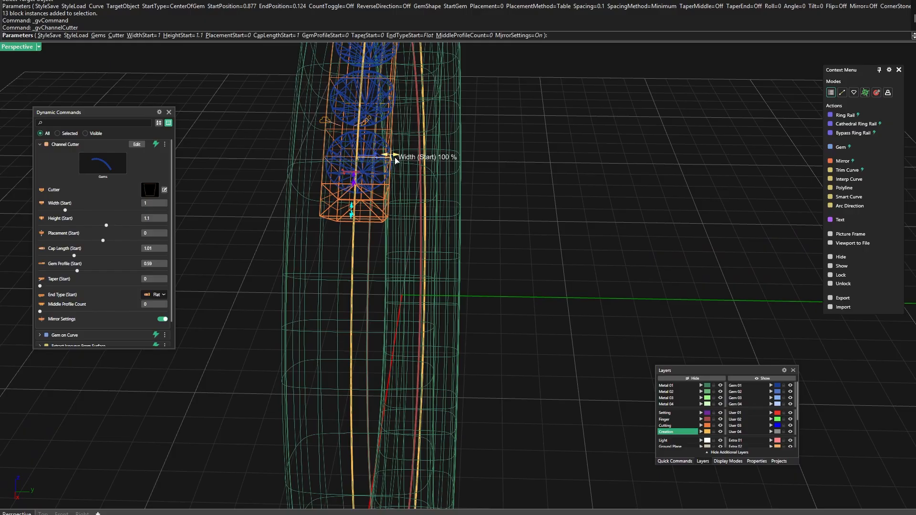
right_click_drag(394, 163, 410, 188)
left_click_drag(411, 167, 405, 167)
right_click_drag(409, 214, 390, 158)
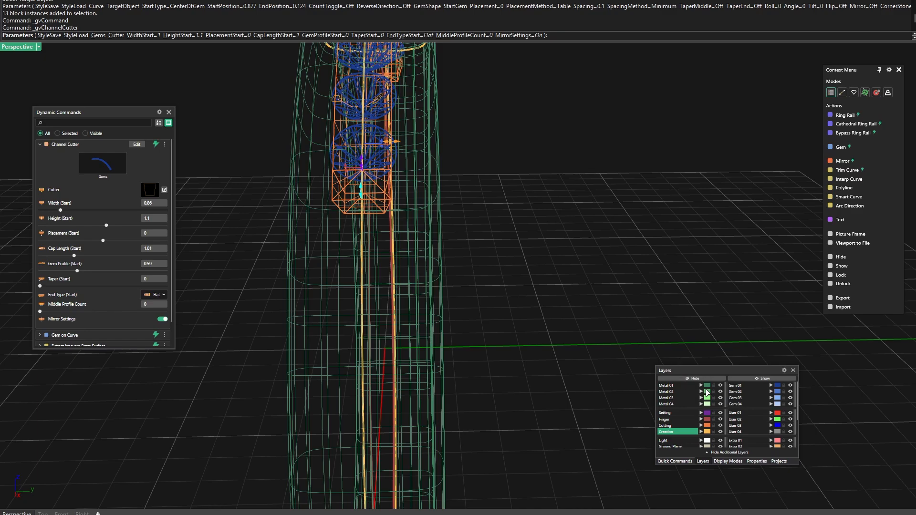
Hide the Metal 01 layer and display the cutter and gems in Shaded mode
left_click(721, 387)
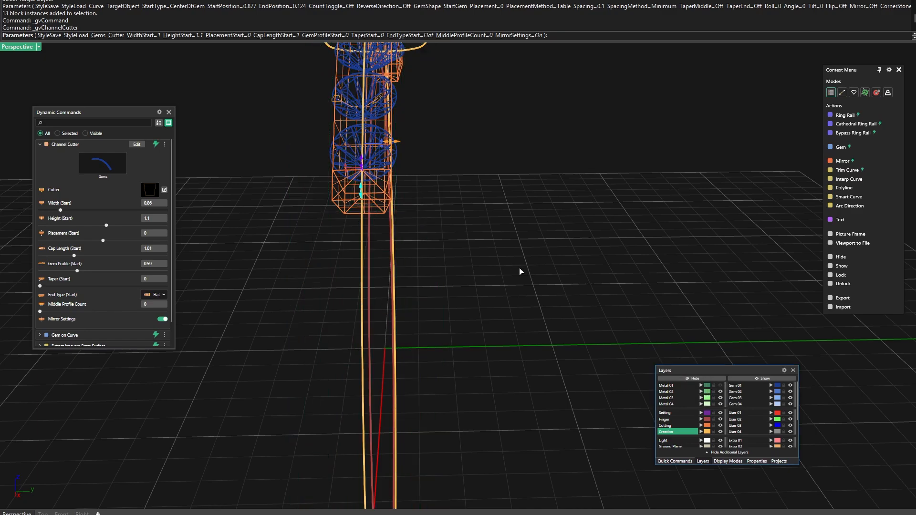
right_click_drag(520, 272, 502, 237)
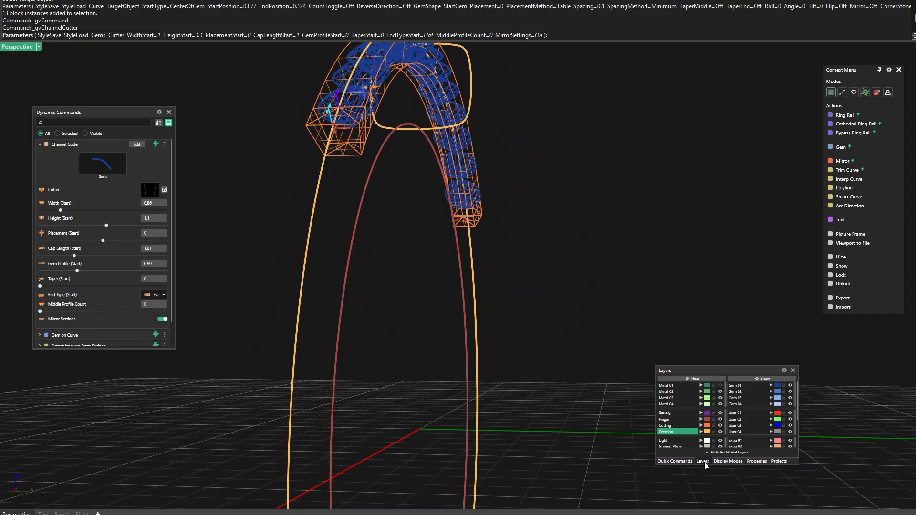
left_click(725, 461)
left_click(688, 388)
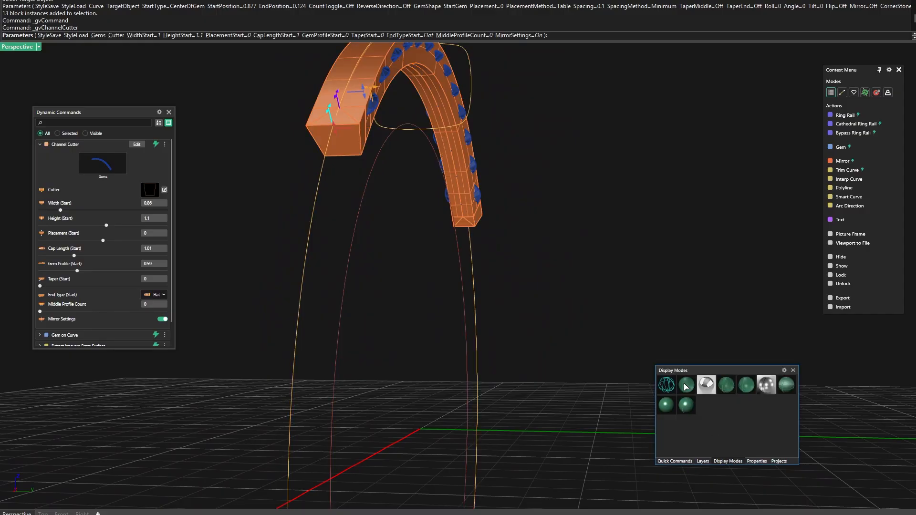
Widen the channel cutter's start width to about 0.92
right_click_drag(516, 282, 491, 260)
scroll(404, 148, "up", 2)
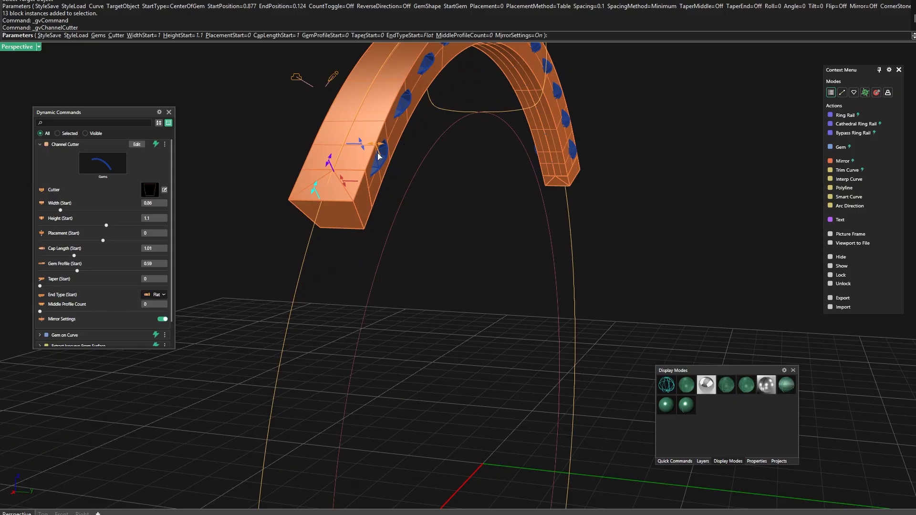
left_click_drag(379, 156, 377, 149)
right_click_drag(408, 245, 449, 246)
mouse_move(432, 207)
right_mouse_down()
mouse_move(440, 202)
mouse_move(423, 203)
right_mouse_up()
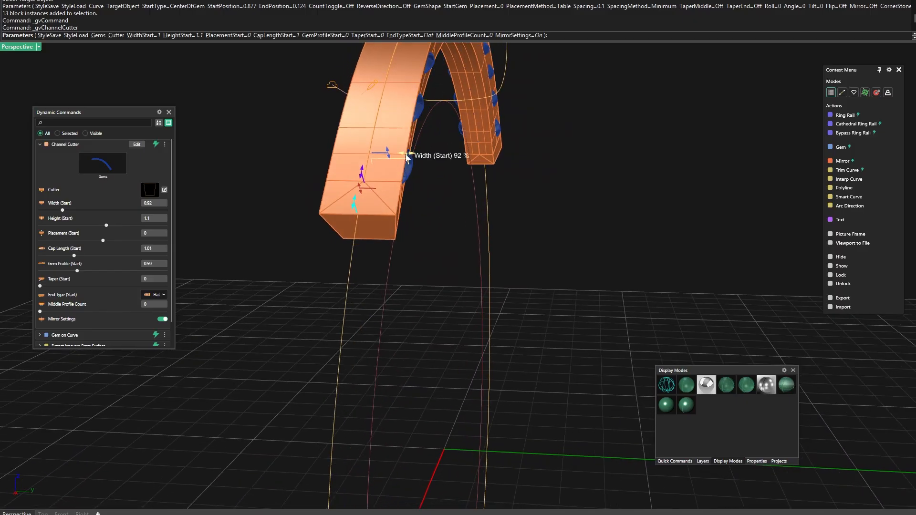
Widen the channel cutter's start width to about 1.41, judging it against the gems in Wireframe mode
left_click_drag(406, 157, 423, 161)
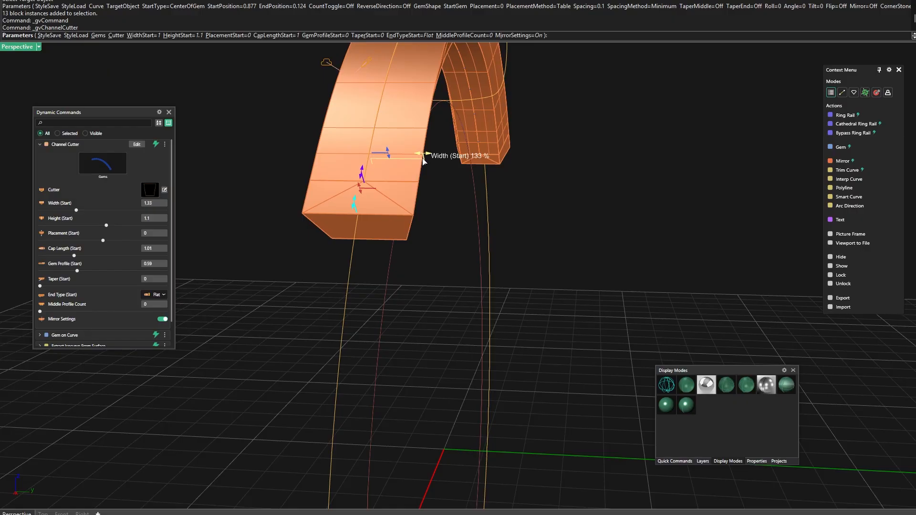
mouse_move(446, 294)
right_mouse_down()
mouse_move(472, 302)
mouse_move(446, 312)
mouse_move(464, 334)
right_mouse_up()
left_click(667, 385)
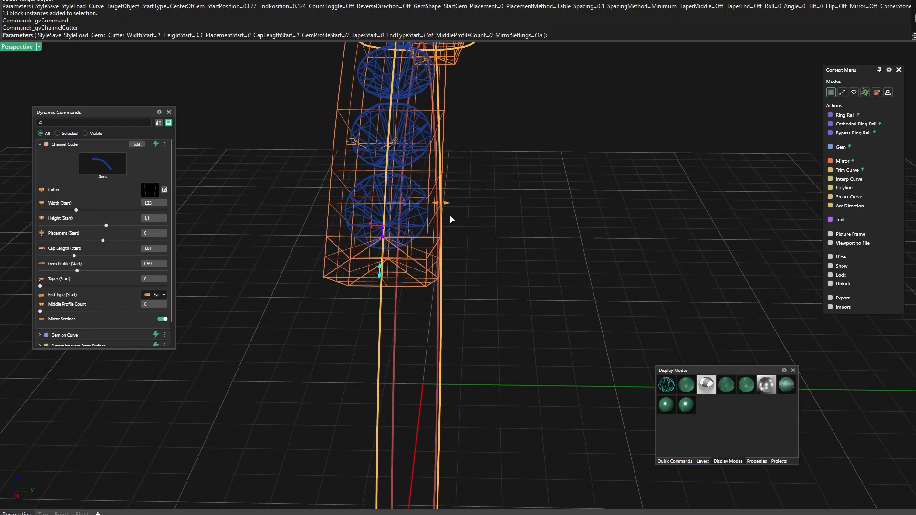
left_click_drag(440, 205, 446, 205)
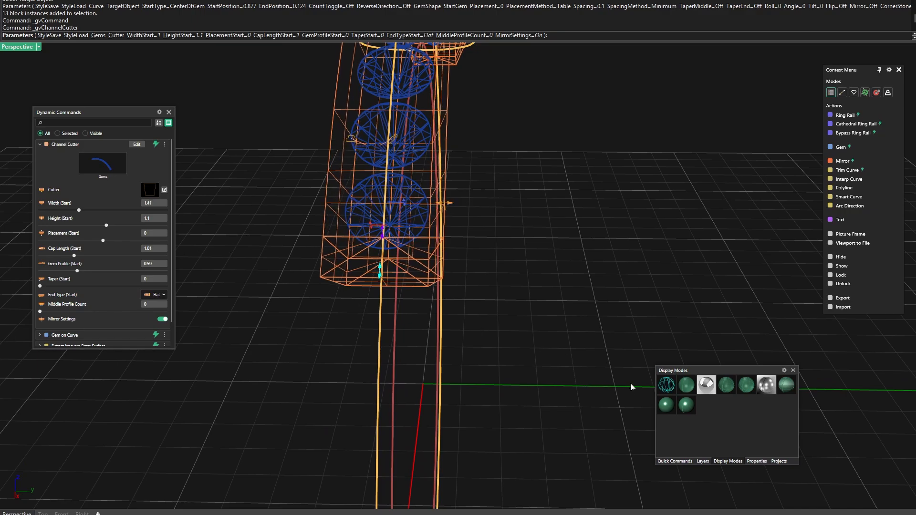
Show the Metal 01 layer and display the ring with the channel cutter in Shaded mode
left_click(703, 462)
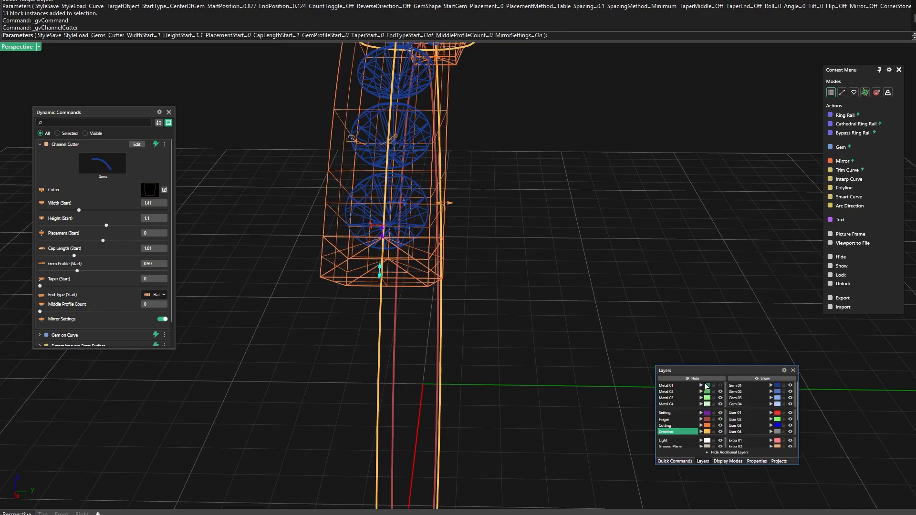
left_click(697, 388)
right_click_drag(452, 342, 632, 356)
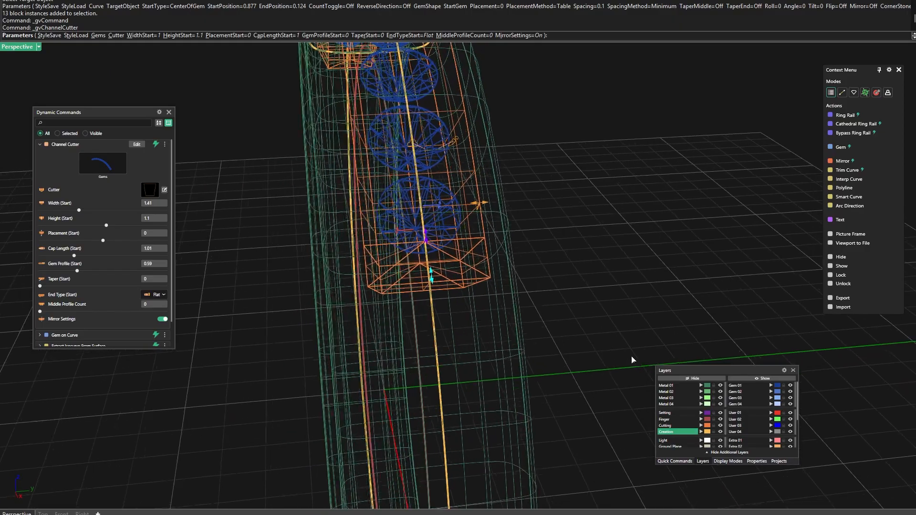
left_click(721, 462)
left_click(687, 386)
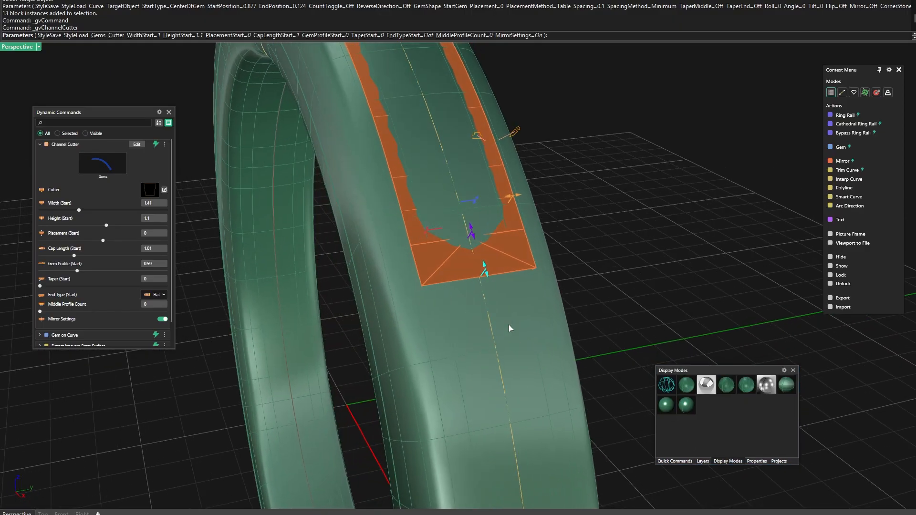
scroll(391, 297, "down", 6)
right_click_drag(391, 297, 503, 281)
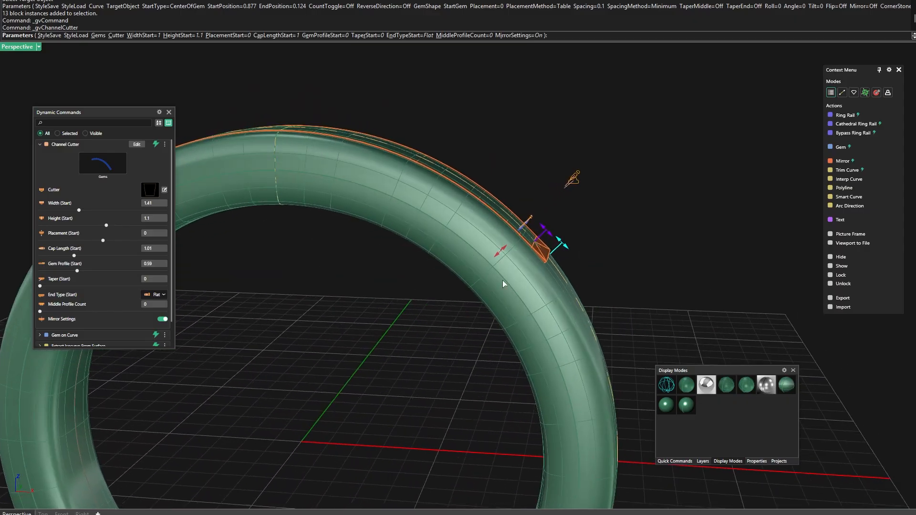
Switch to Wireframe mode and raise the channel cutter's start placement to about 0.54
left_click(671, 385)
scroll(494, 278, "up", 2)
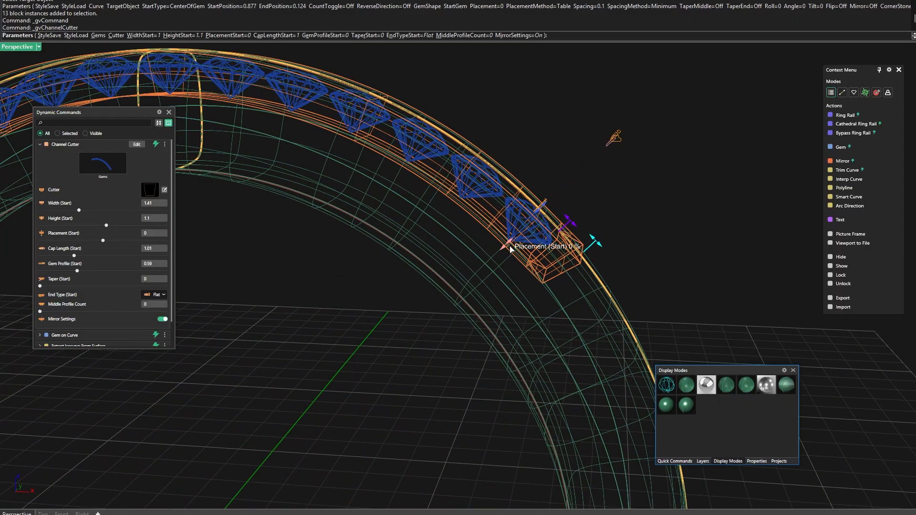
left_click_drag(508, 247, 523, 234)
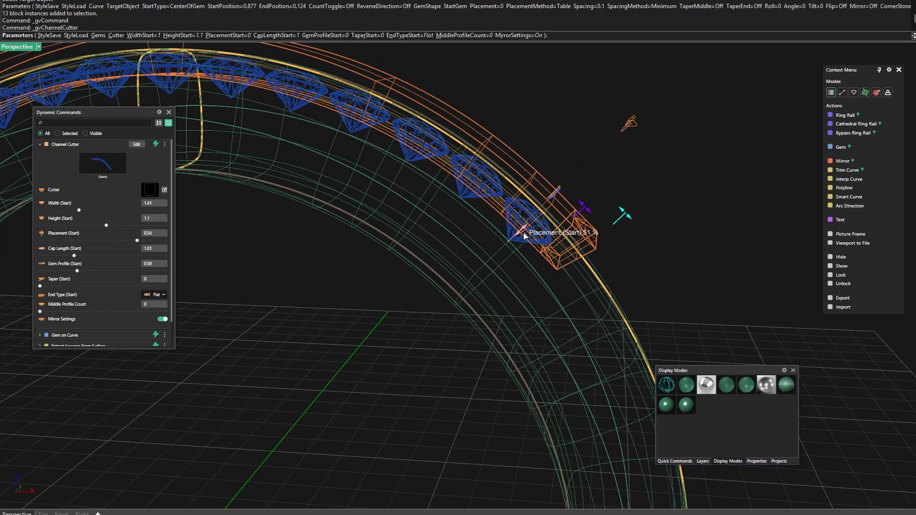
right_click_drag(480, 312, 481, 282)
scroll(523, 191, "up", 2)
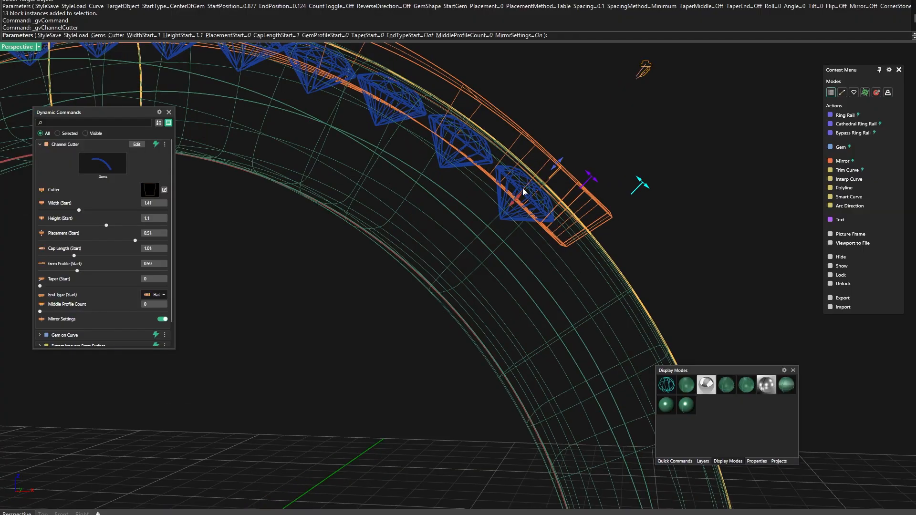
left_click_drag(523, 201, 518, 202)
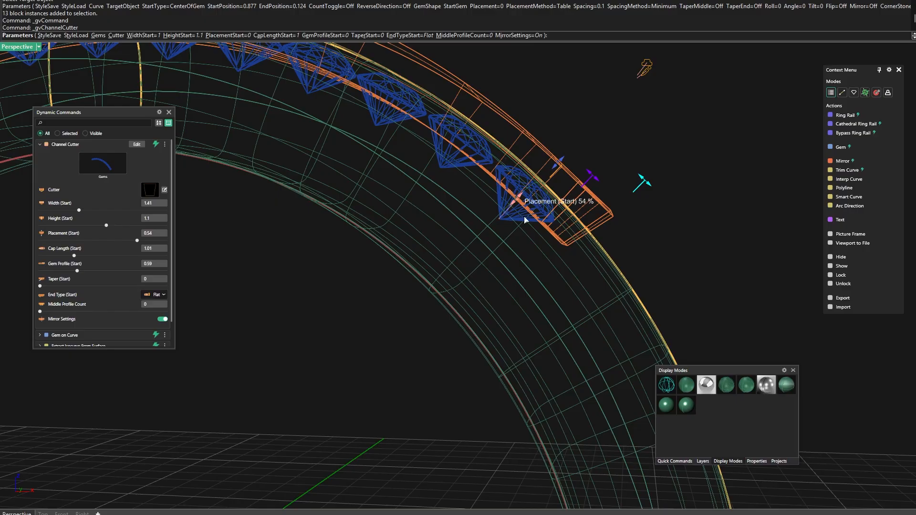
Widen the channel cutter's start width around the end gem to about 1.55
right_click_drag(515, 196, 471, 264)
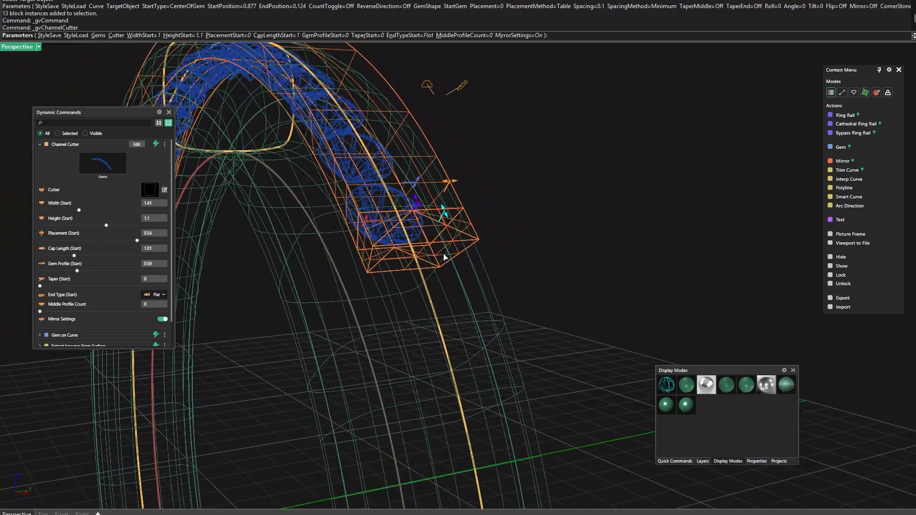
scroll(362, 223, "up", 4)
right_click_drag(351, 248, 329, 254)
left_click_drag(441, 186, 452, 186)
Check the channel cutter against the ring in Shaded and Wireframe modes and accept the Channel Cutter command
right_click_drag(397, 251, 361, 293)
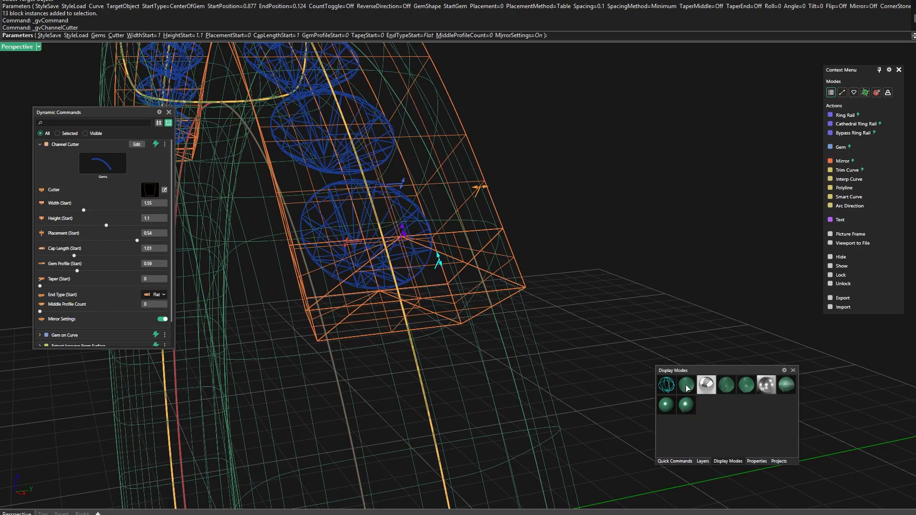
left_click(686, 385)
right_click_drag(602, 306, 573, 312)
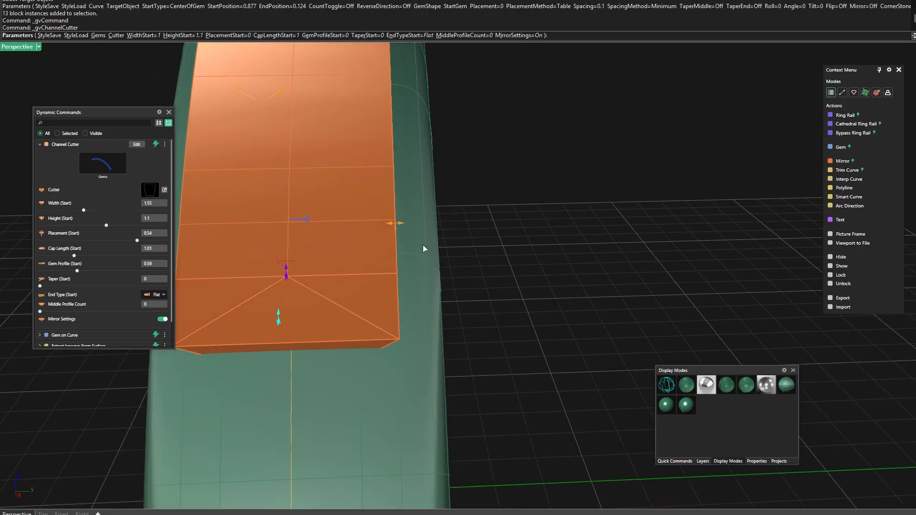
right_click_drag(480, 267, 492, 292)
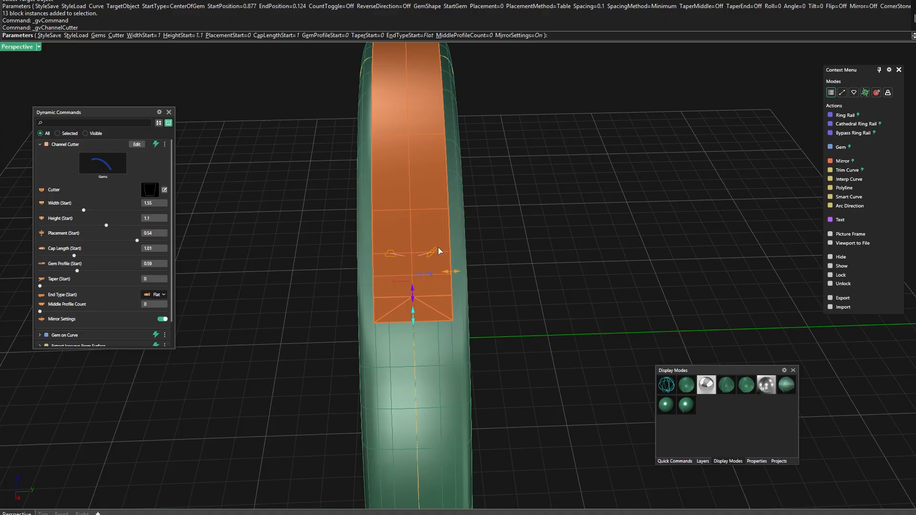
right_click_drag(480, 264, 528, 278)
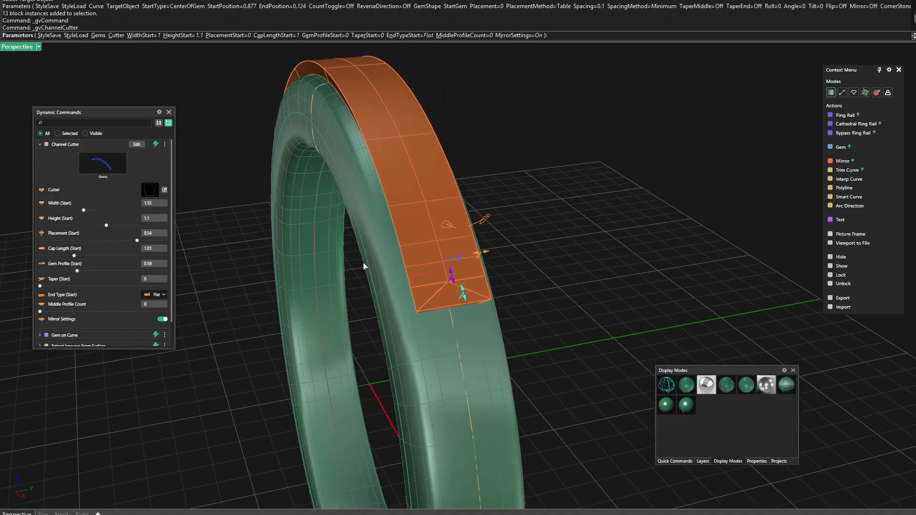
mouse_move(364, 266)
right_mouse_down()
mouse_move(445, 322)
mouse_move(511, 255)
mouse_move(492, 262)
mouse_move(463, 306)
mouse_move(421, 299)
mouse_move(466, 260)
right_mouse_up()
left_click(668, 388)
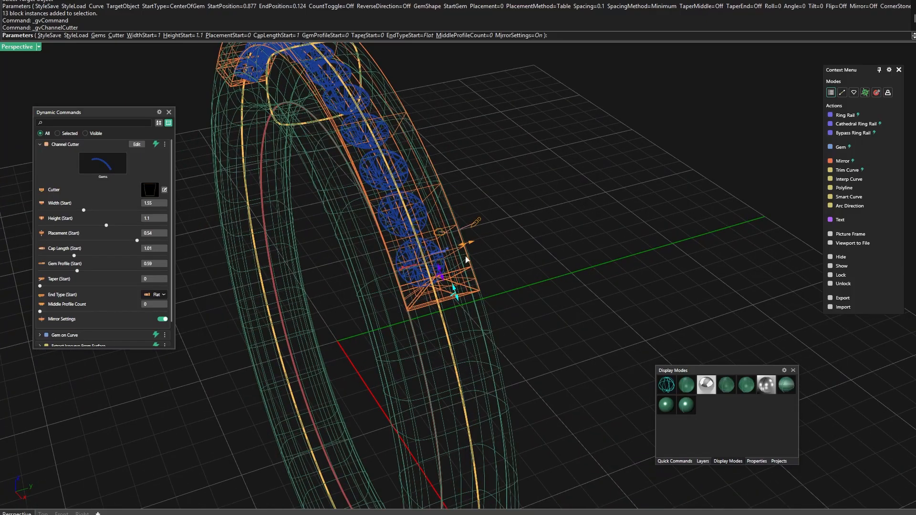
key("Return")
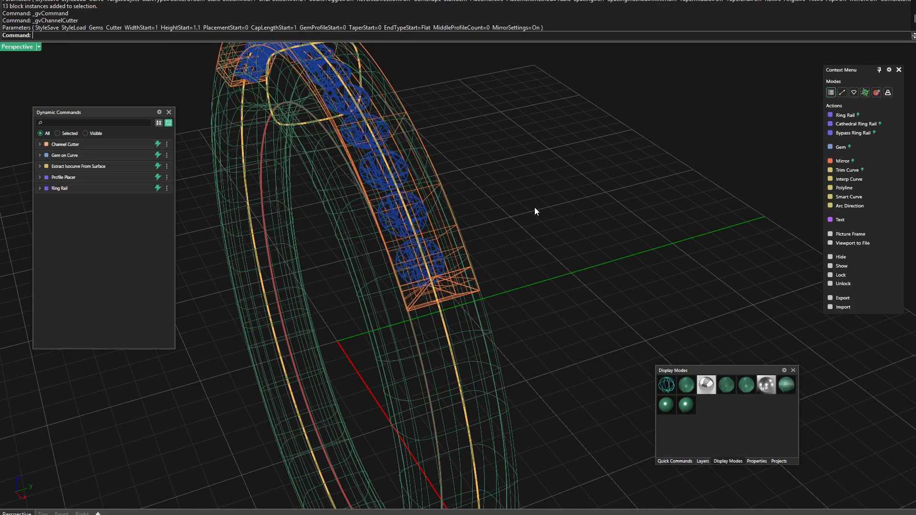
left_click(687, 384)
mouse_move(571, 248)
right_mouse_down()
mouse_move(557, 251)
mouse_move(598, 261)
mouse_move(546, 229)
right_mouse_up()
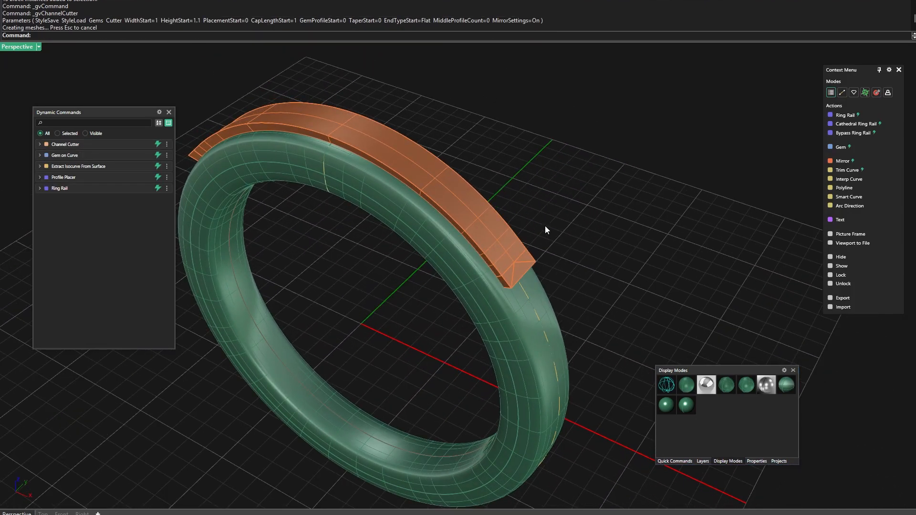
Examine which Context Menu actions the different modes offer with the ring selected and with nothing selected
left_click(408, 219)
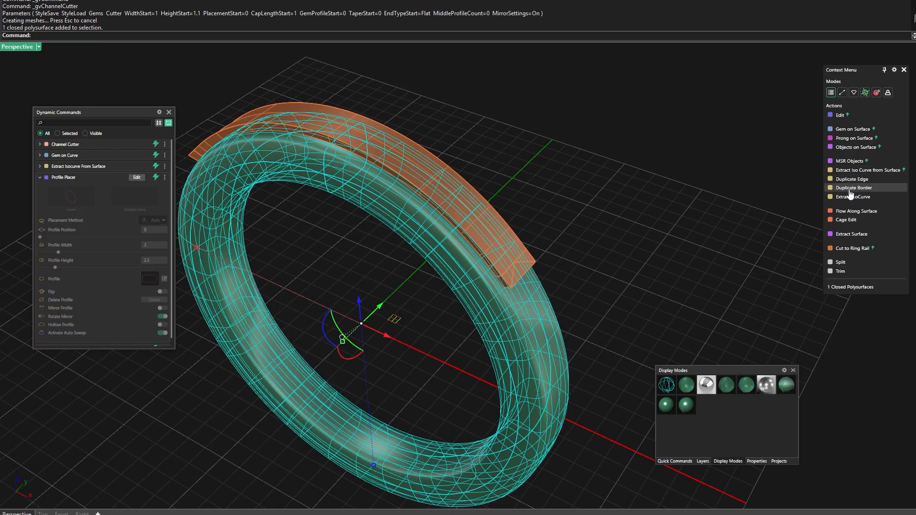
left_click(807, 101)
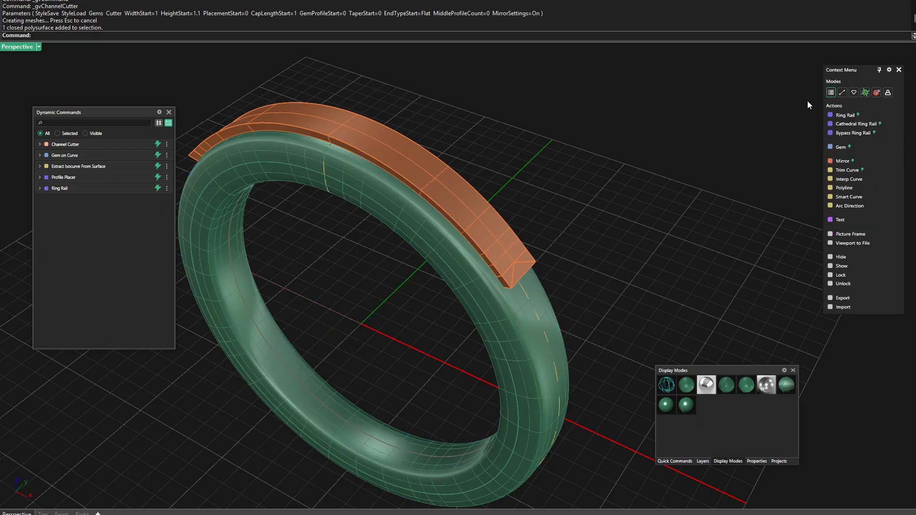
left_click(855, 93)
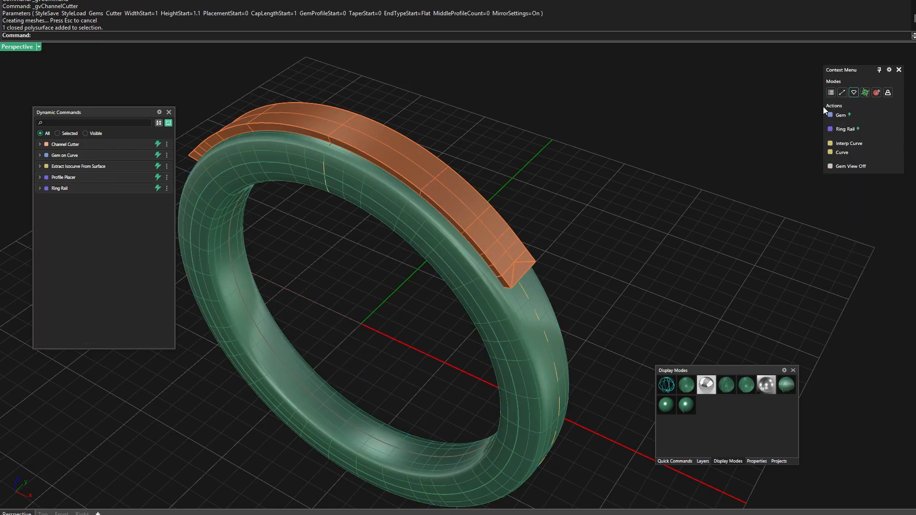
left_click(529, 302)
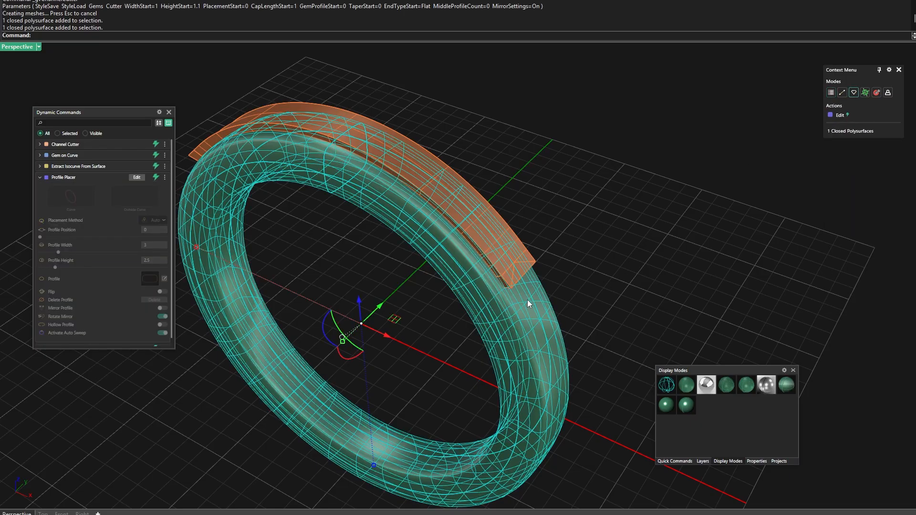
left_click(842, 92)
left_click(865, 93)
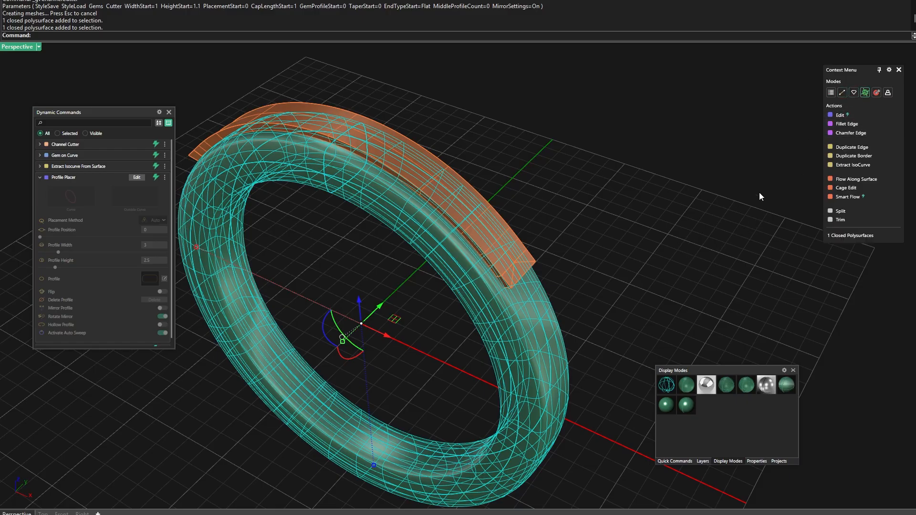
left_click(831, 94)
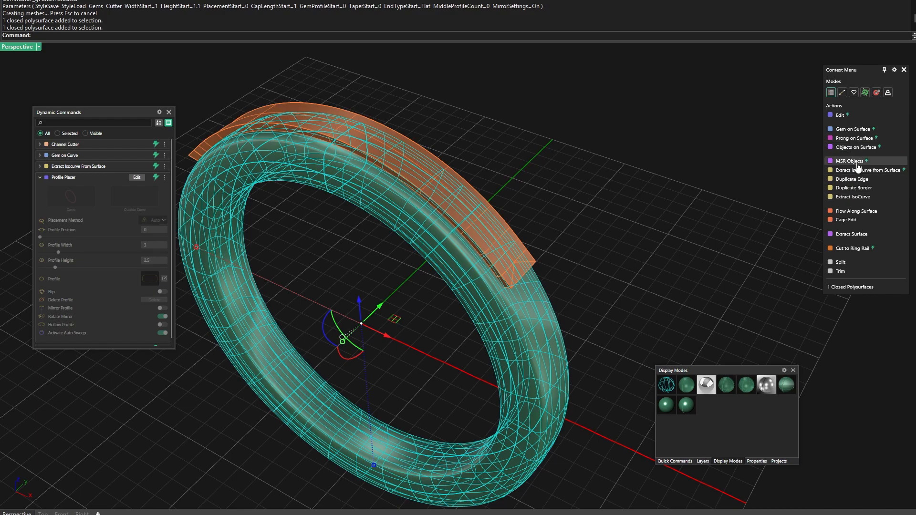
left_click(330, 93)
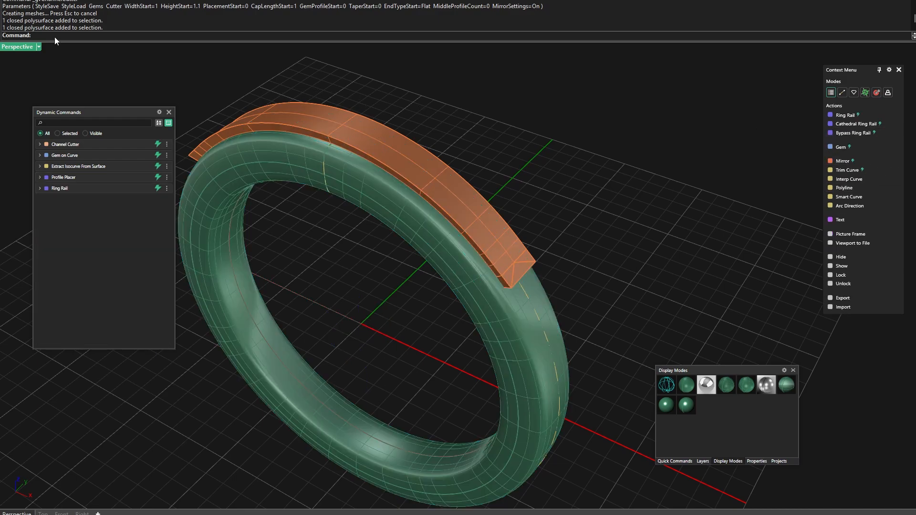
Subtract the channel cutter from the ring with gvBooleanDifference
type("GvB")
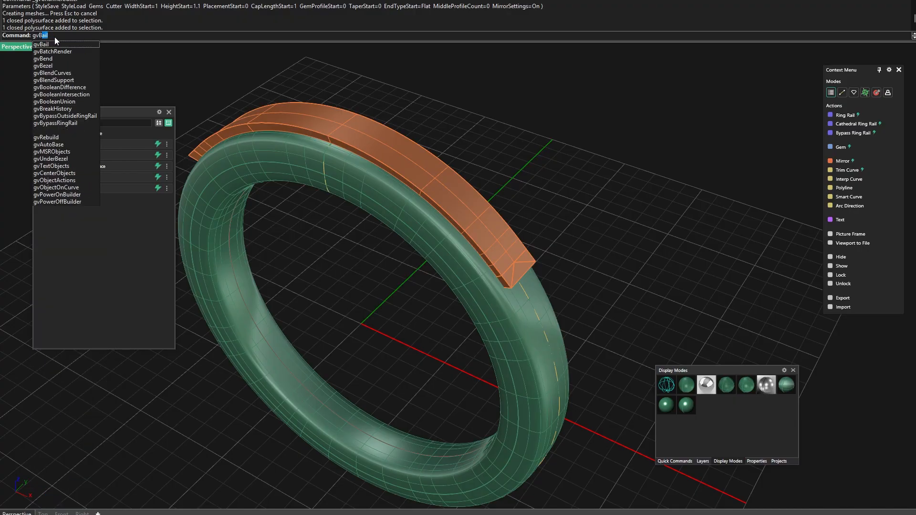
type("ooleanUnion")
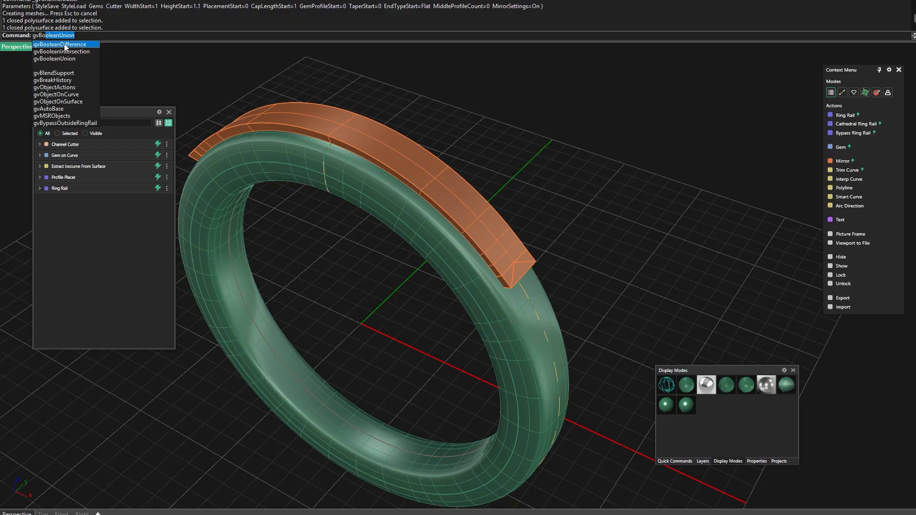
left_click(66, 44)
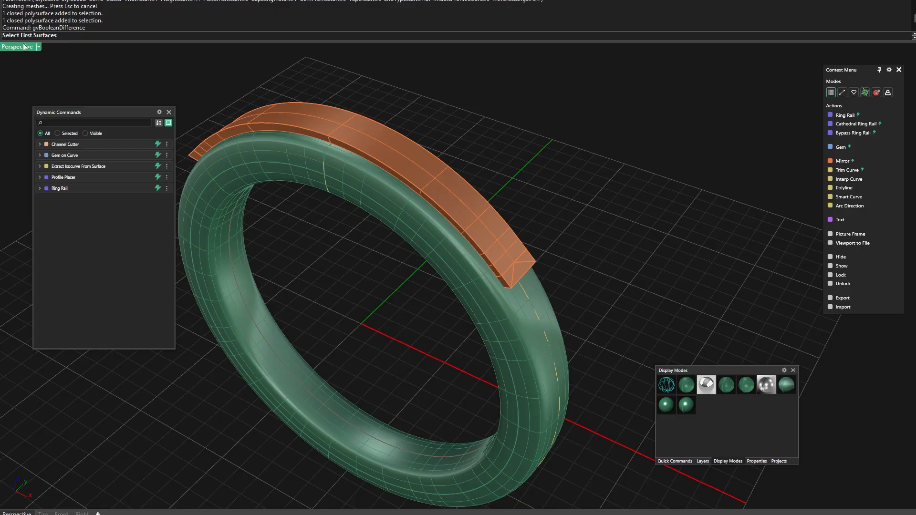
left_click(388, 199)
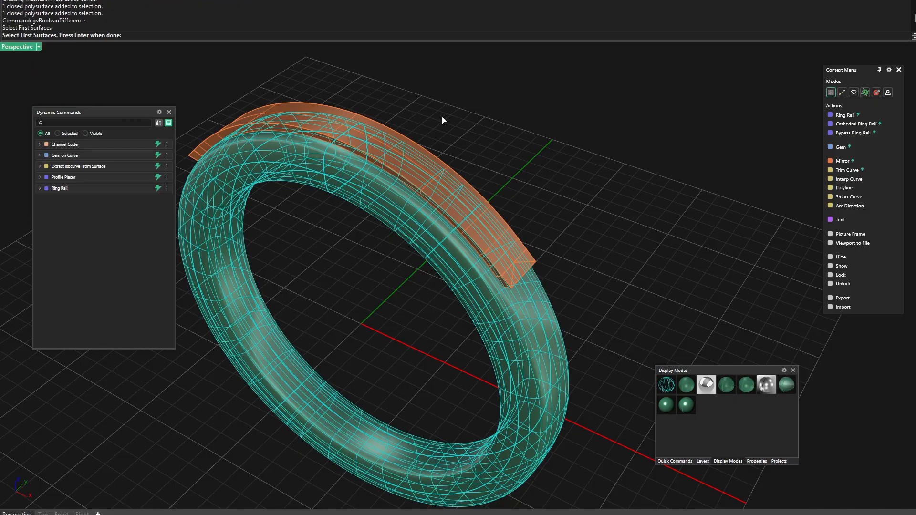
key("Return")
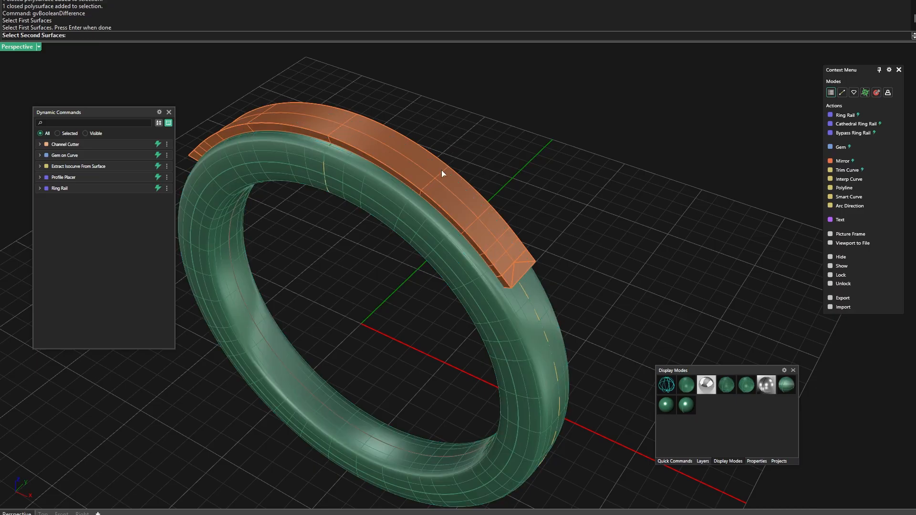
left_click(442, 170)
key("Return")
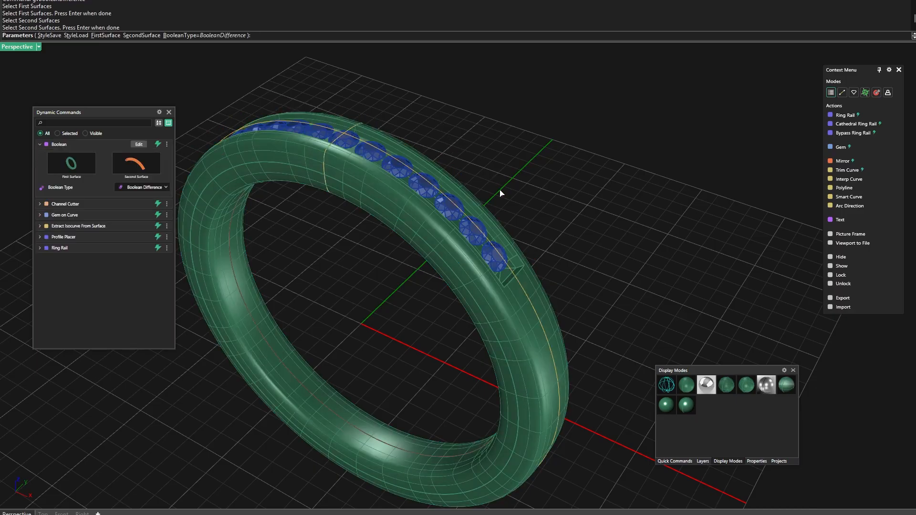
Inspect the channel cut around the gems and accept the Boolean Difference
right_click_drag(500, 193, 425, 183)
scroll(479, 265, "up", 8)
mouse_move(479, 265)
right_mouse_down()
mouse_move(455, 264)
mouse_move(480, 270)
right_mouse_up()
right_click(306, 223)
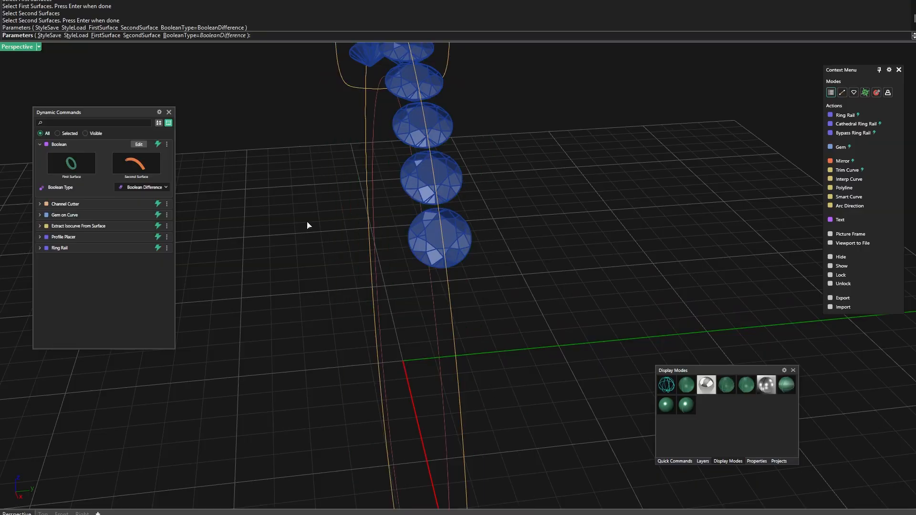
Make the hidden Channel Cutter object visible again through its Dynamic Commands entry
scroll(303, 223, "down", 4)
right_click_drag(303, 222, 327, 236)
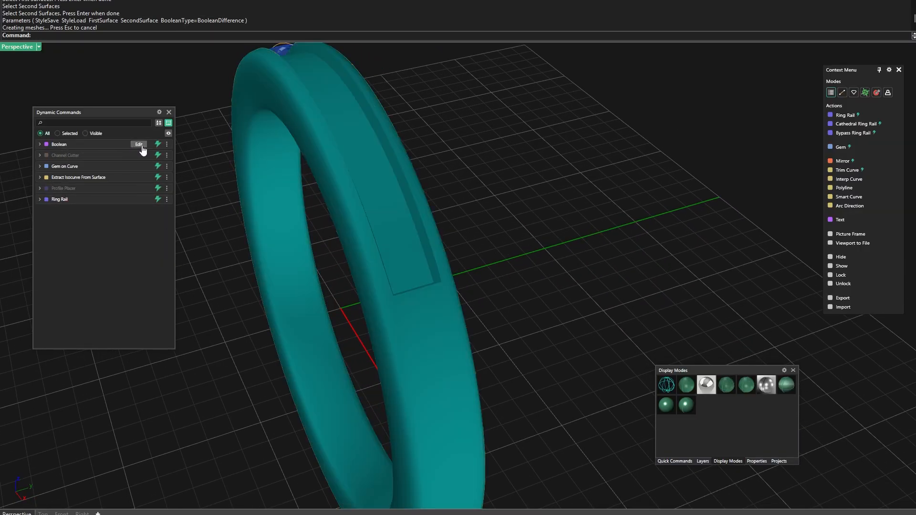
left_click(167, 156)
left_click(176, 193)
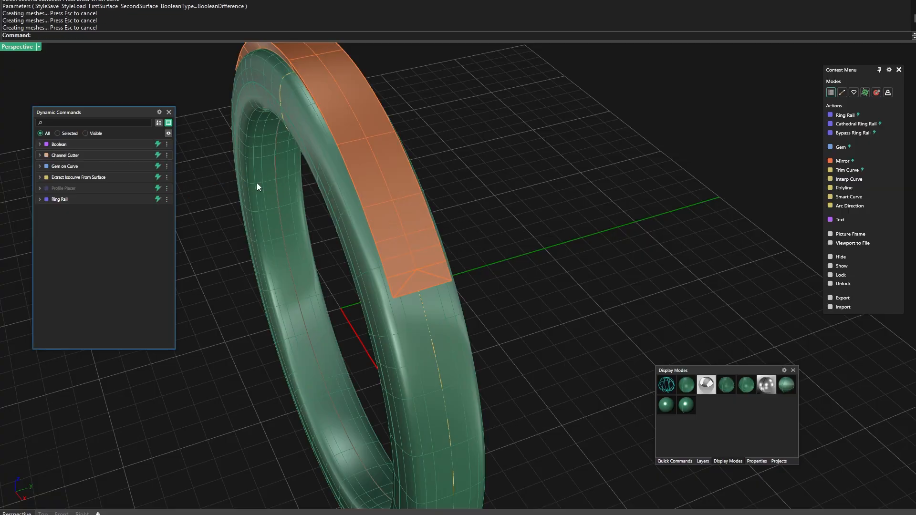
Hide the Channel Cutter object again through its Dynamic Commands entry and inspect the gems seated in the channel
left_click(167, 155)
left_click(176, 188)
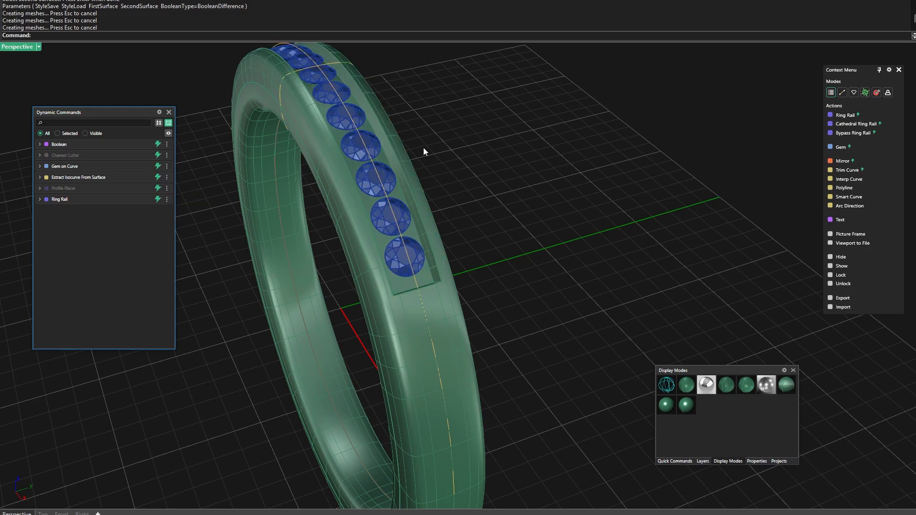
right_click_drag(443, 213, 359, 142)
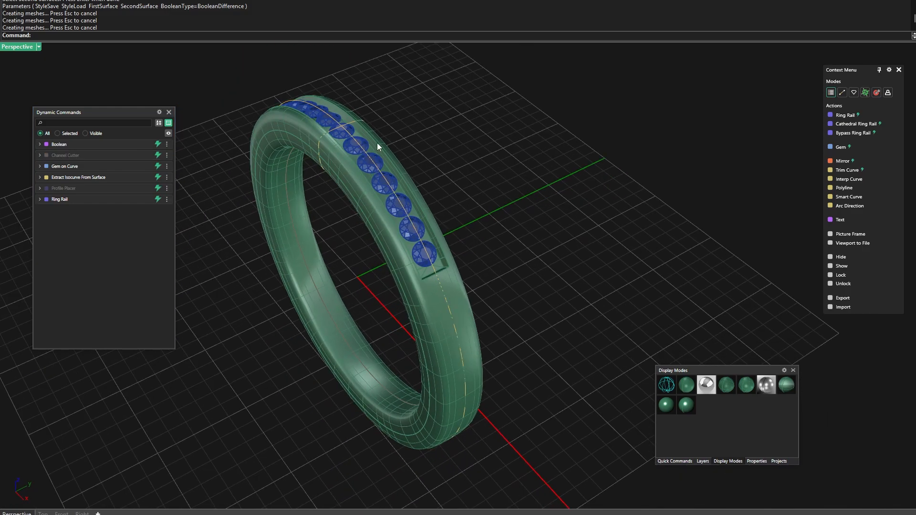
right_click_drag(408, 255, 414, 183)
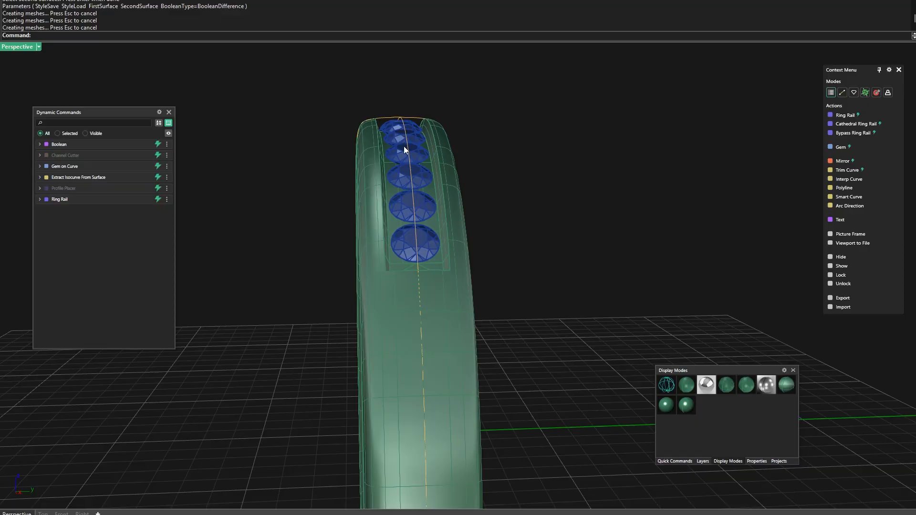
scroll(398, 244, "up", 4)
mouse_move(398, 244)
right_mouse_down()
mouse_move(423, 251)
mouse_move(408, 259)
right_mouse_up()
scroll(426, 189, "down", 4)
right_click_drag(527, 166, 559, 185)
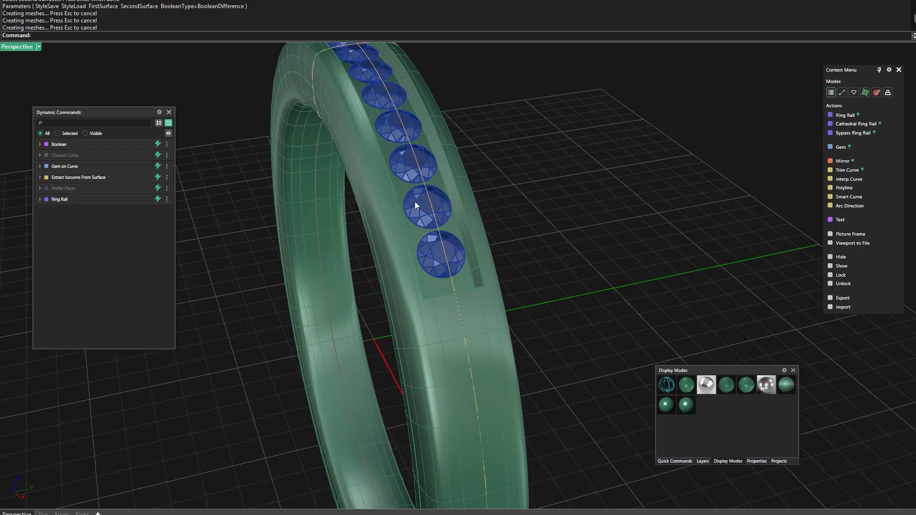
right_click_drag(415, 205, 450, 251)
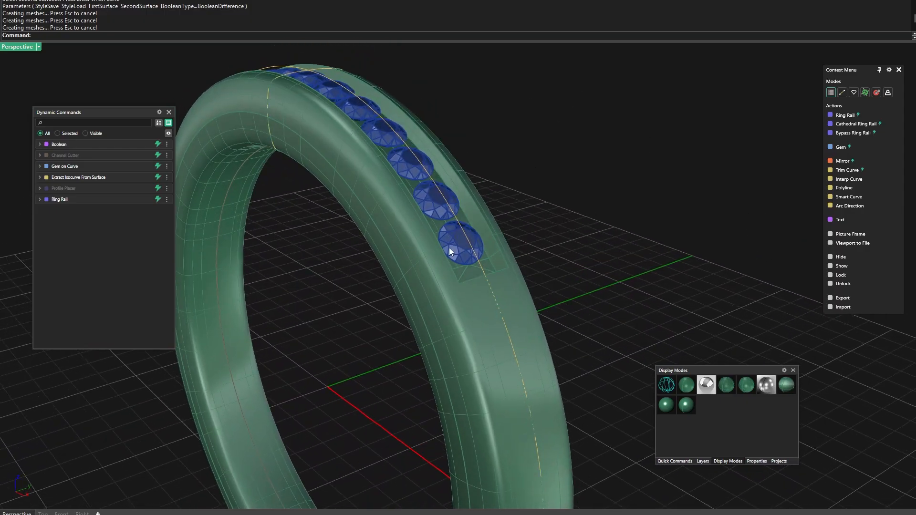
Add prongs to the row of channel gems with Prong Placer and raise their Height Offset to 0.34
left_click(455, 245)
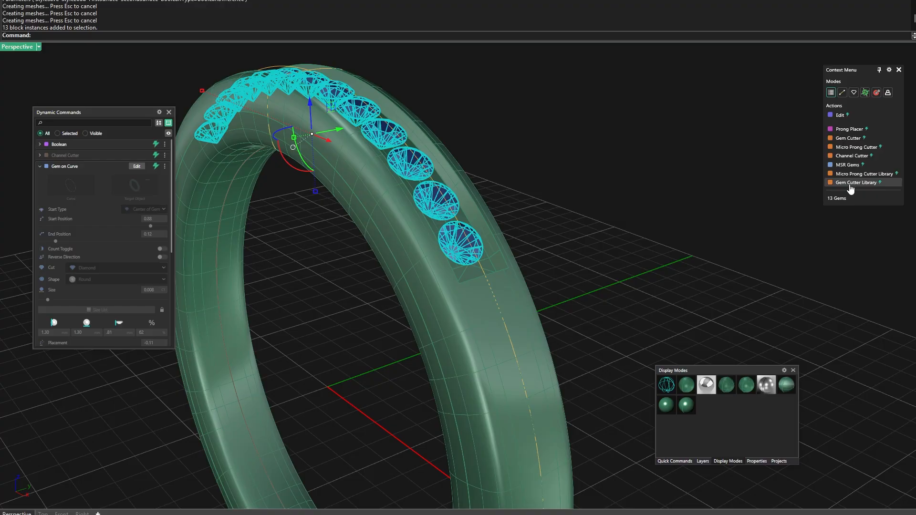
left_click(853, 130)
mouse_move(621, 258)
right_mouse_down()
mouse_move(579, 228)
mouse_move(568, 250)
mouse_move(632, 266)
right_mouse_up()
scroll(430, 259, "up", 5)
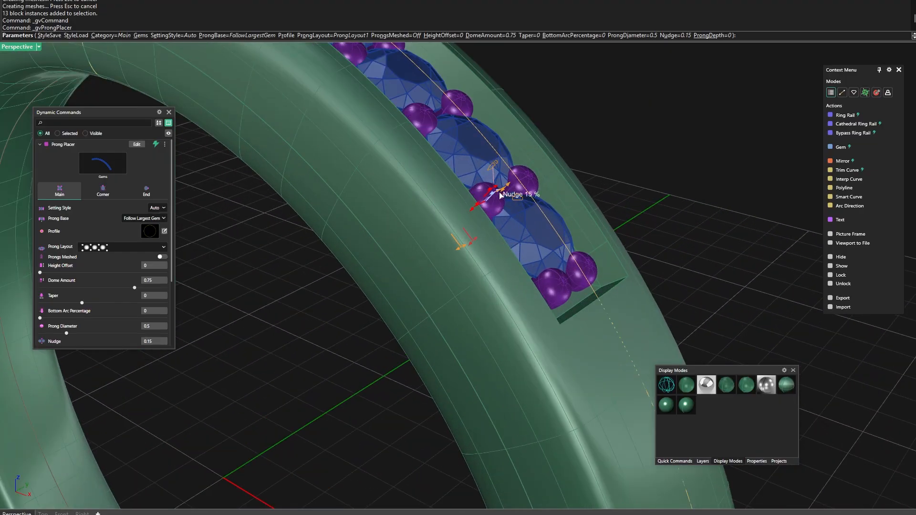
left_click_drag(511, 187, 524, 179)
scroll(565, 273, "down", 5)
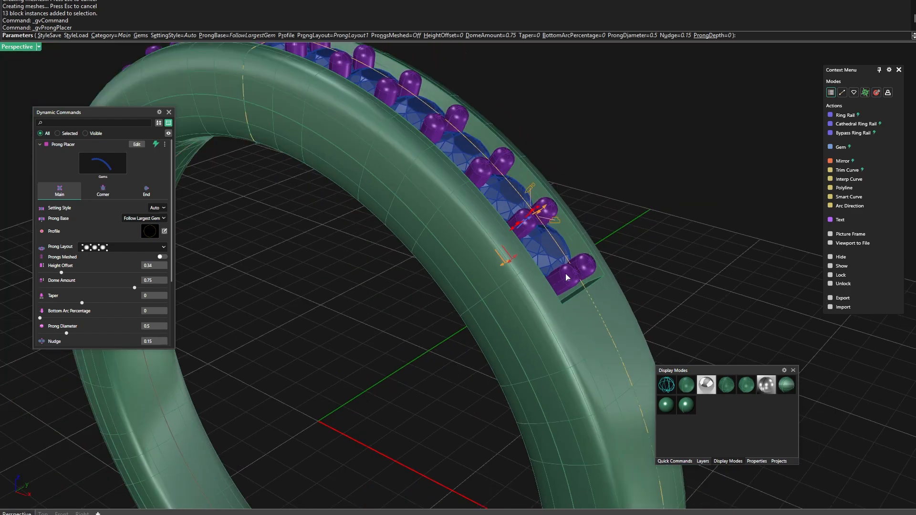
Increase the main prongs' Prong Diameter to 0.56 mm
right_click_drag(567, 276, 465, 290)
scroll(431, 272, "up", 5)
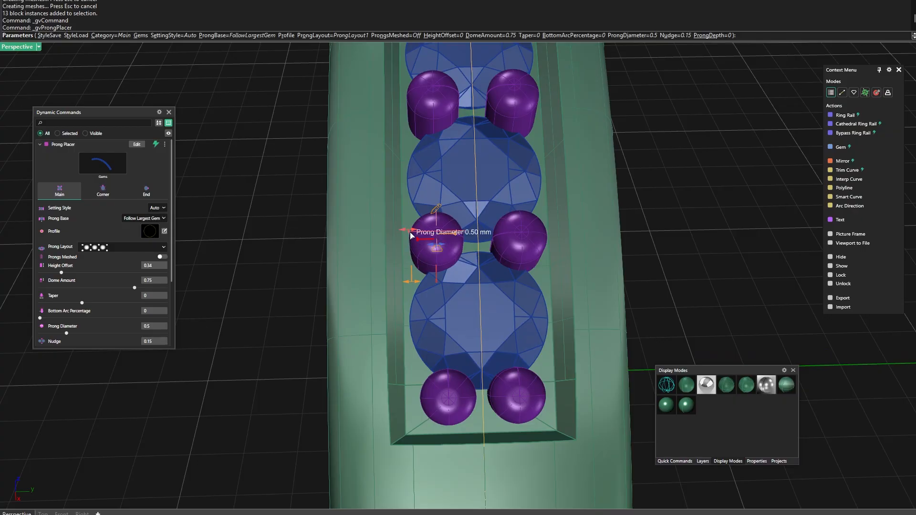
left_click_drag(407, 234, 402, 234)
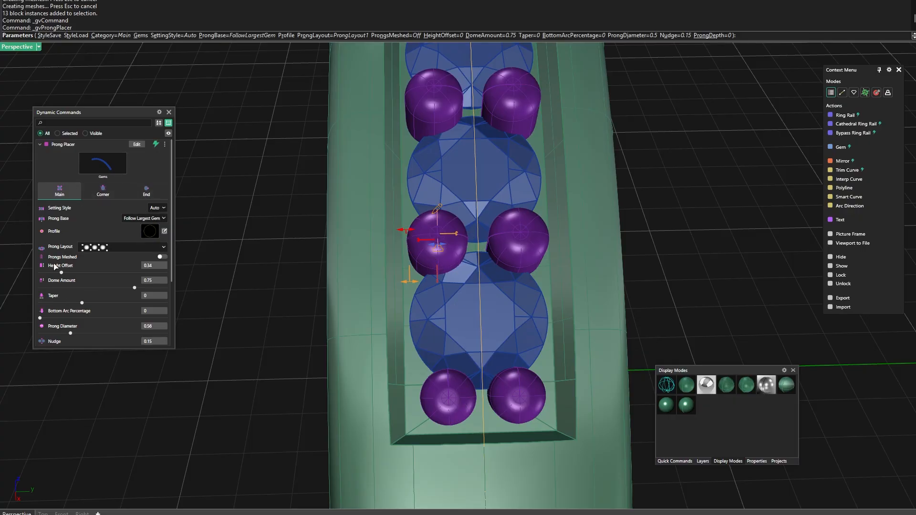
Set the end prongs' Diameter to 0.56 to match the main prongs and accept the Prong Placer
left_click(144, 192)
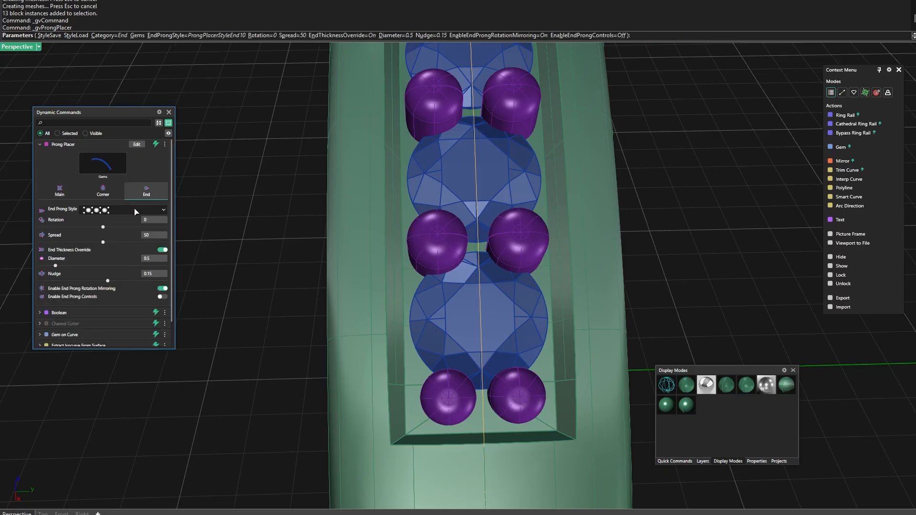
scroll(98, 262, "down", 1)
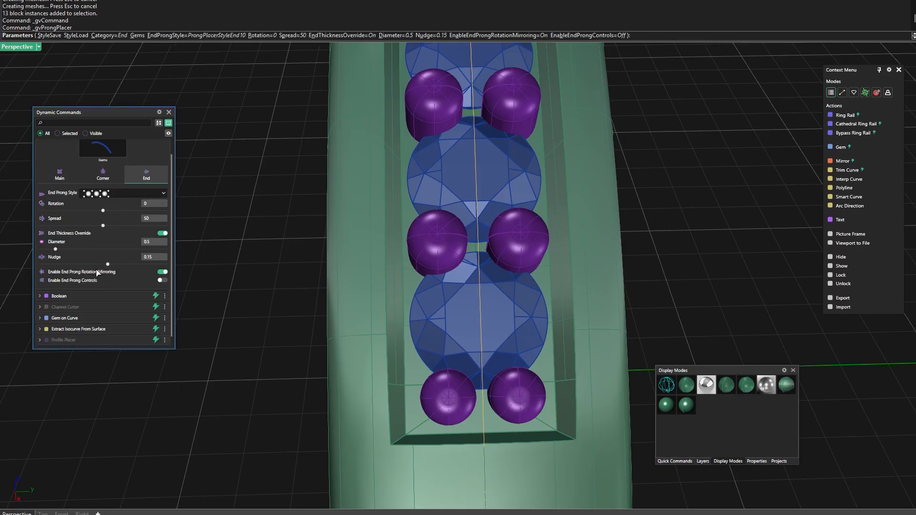
left_click(150, 244)
left_click(67, 182)
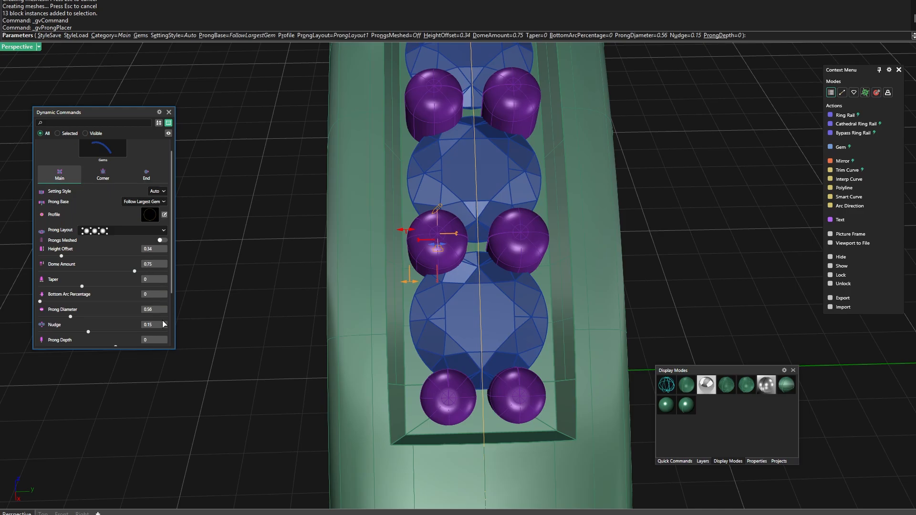
left_click(148, 176)
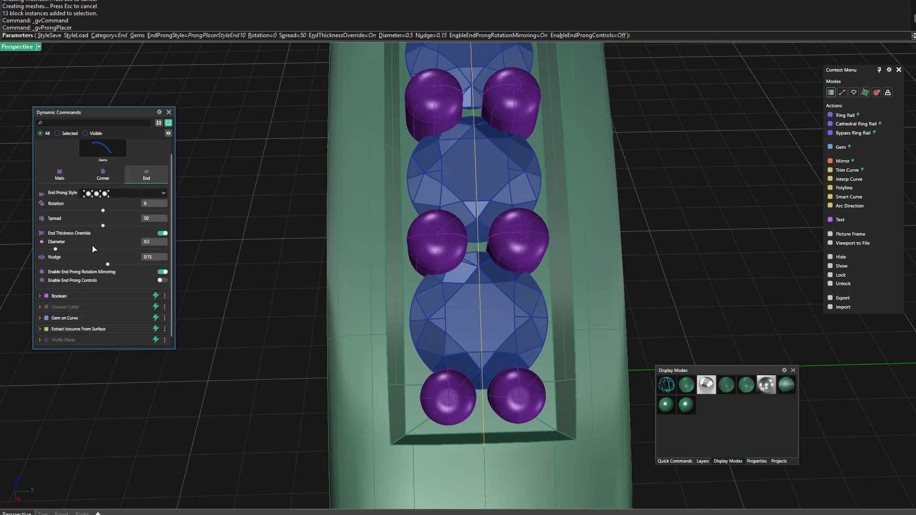
left_click(161, 244)
key("Return")
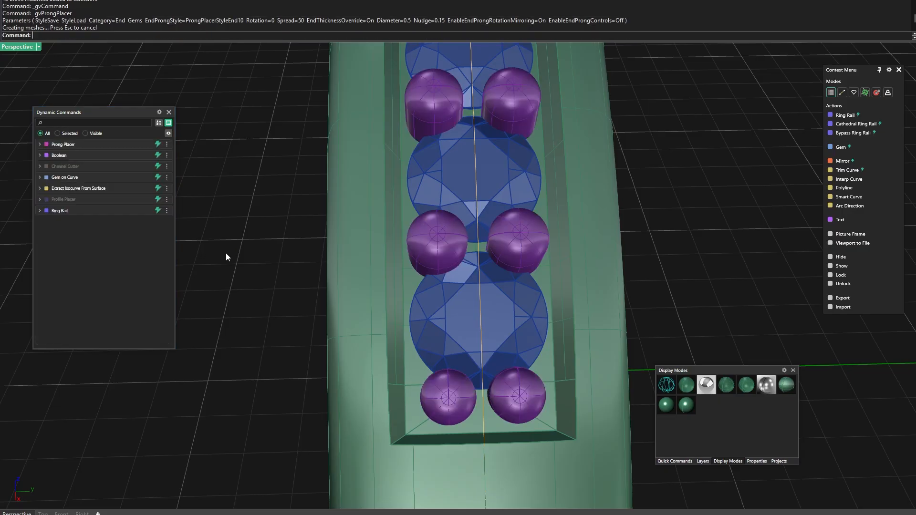
Reopen the Prong Placer for editing and readjust the end prongs' Diameter to 0.56
scroll(466, 324, "down", 7)
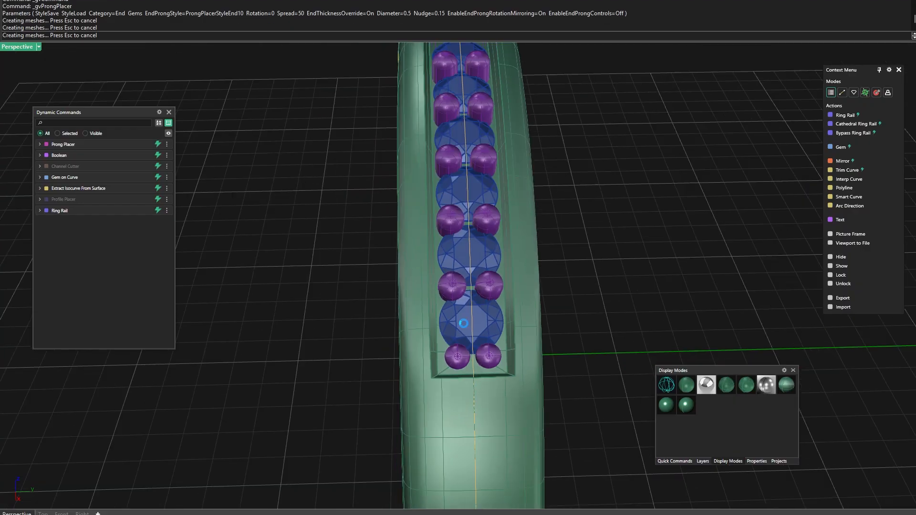
right_click_drag(336, 301, 567, 273)
scroll(567, 273, "down", 8)
right_click_drag(516, 380, 544, 363)
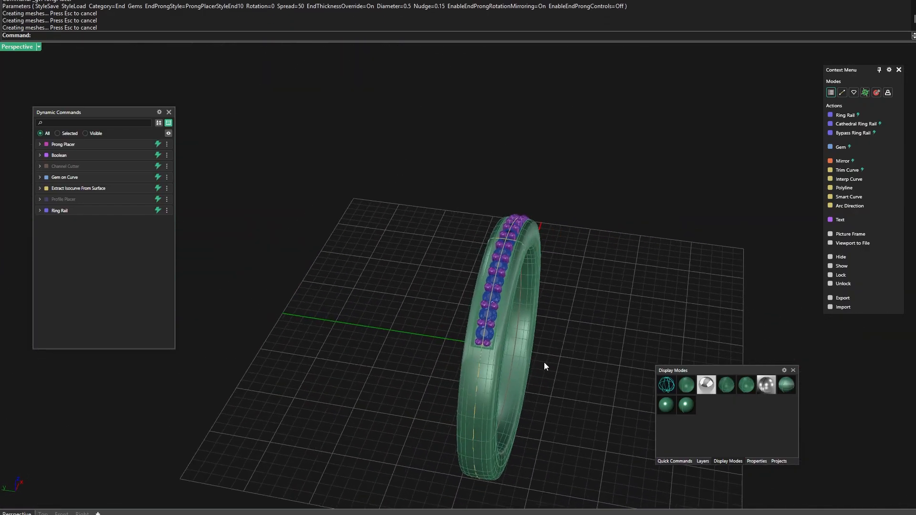
scroll(488, 340, "up", 7)
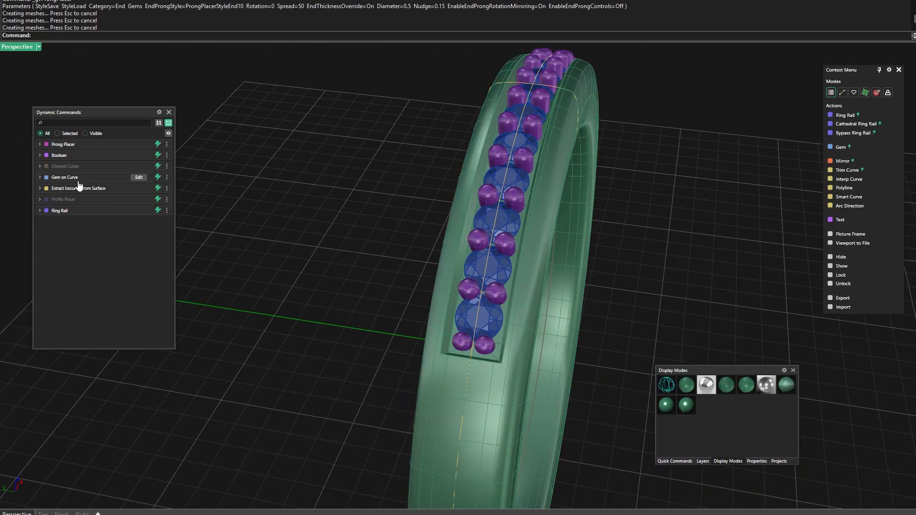
left_click(139, 145)
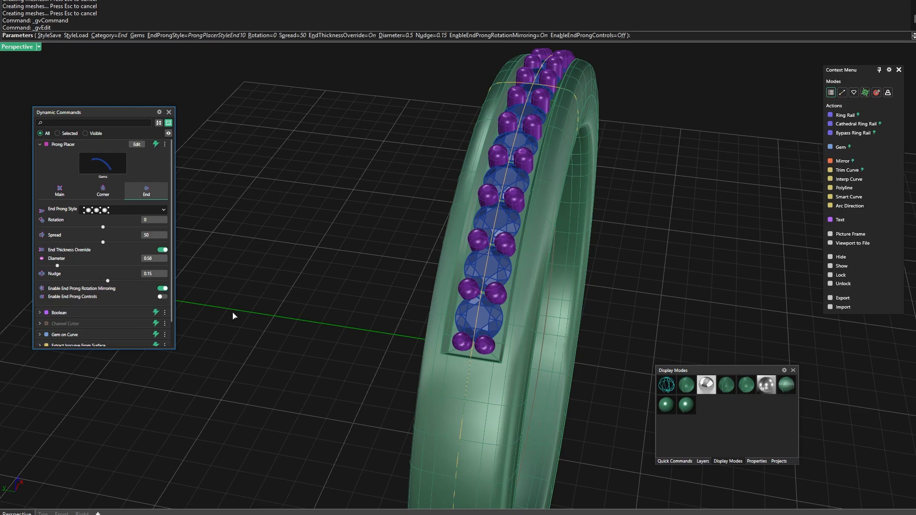
right_click_drag(233, 313, 272, 323)
scroll(540, 362, "up", 6)
right_click_drag(362, 317, 380, 318)
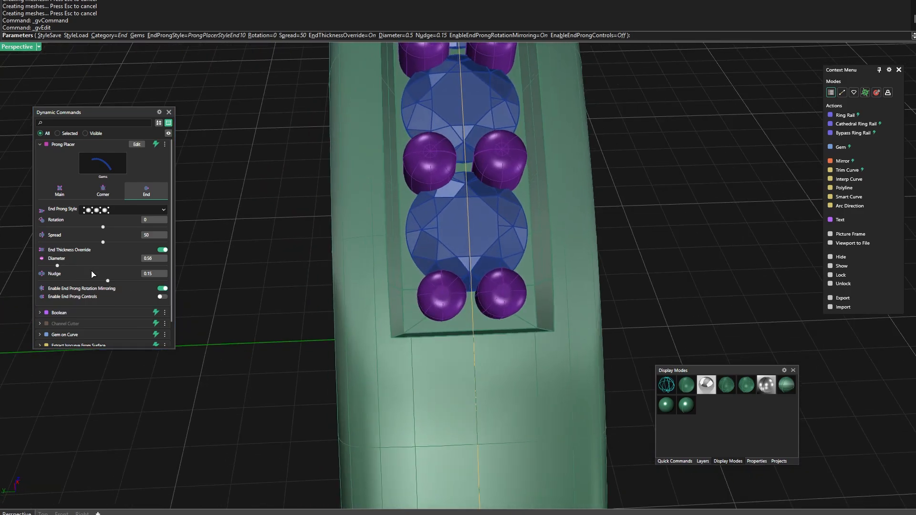
left_click(57, 266)
left_click_drag(58, 267, 57, 266)
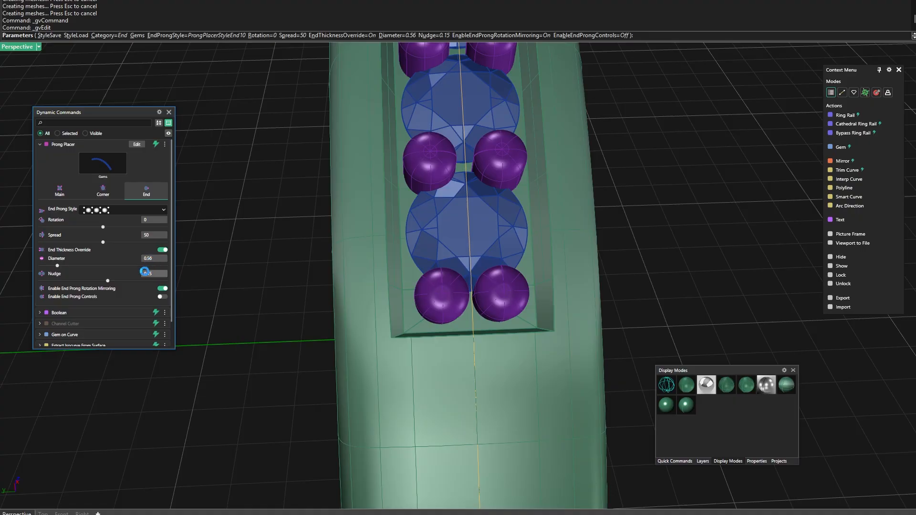
Reduce the end prongs' Nudge to 0.13 so they sit closer to the last gem
right_click_drag(357, 287, 315, 255)
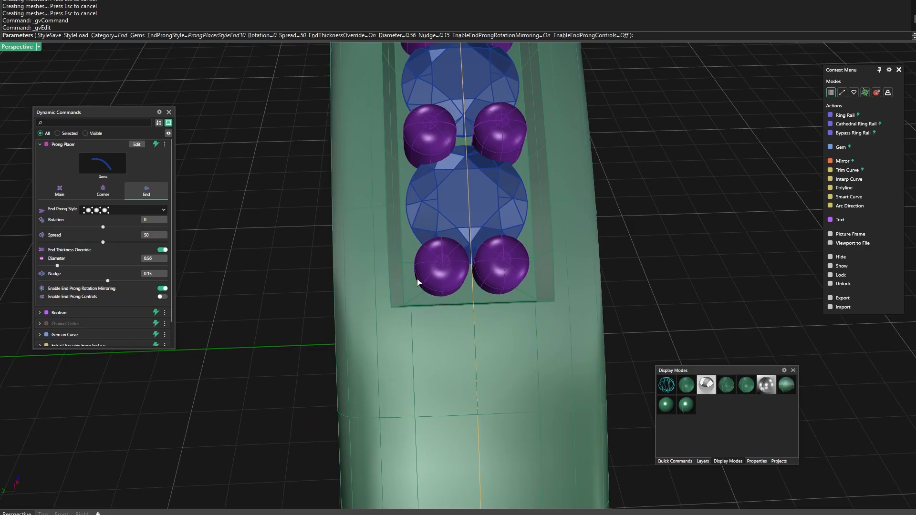
scroll(417, 283, "down", 8)
mouse_move(403, 320)
right_mouse_down()
mouse_move(595, 288)
mouse_move(640, 289)
mouse_move(667, 313)
mouse_move(528, 352)
mouse_move(389, 328)
right_mouse_up()
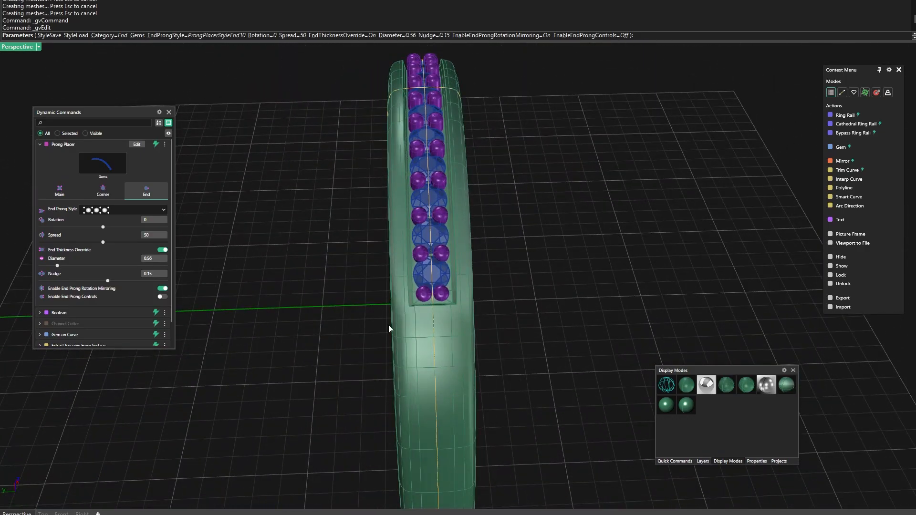
scroll(450, 291, "up", 5)
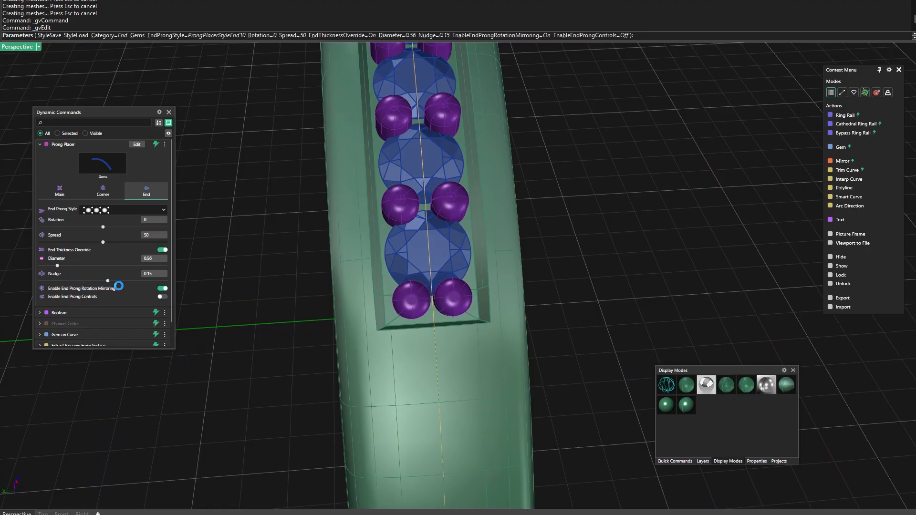
left_click_drag(108, 281, 107, 281)
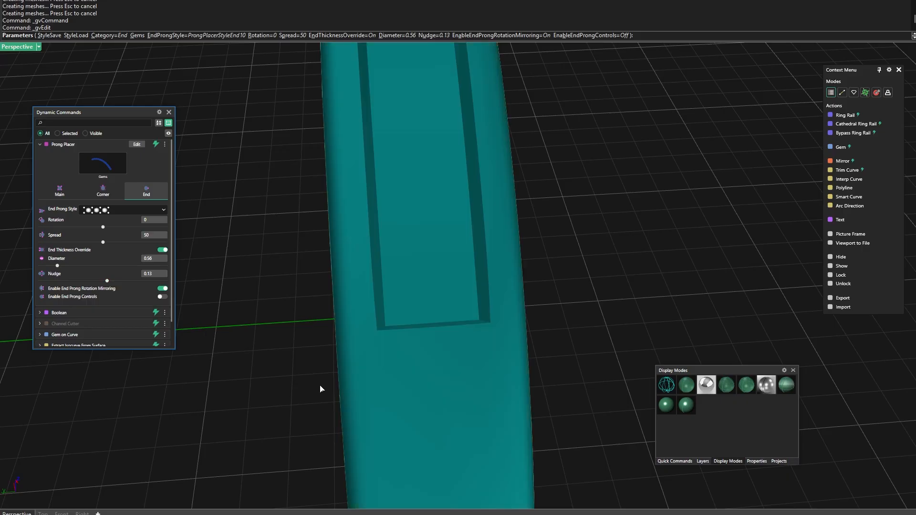
Change the End Prong Style to ProngPlacerStyleEnd9, which offers separate start and end height and depth offsets
right_click_drag(321, 389, 337, 380)
left_click(164, 211)
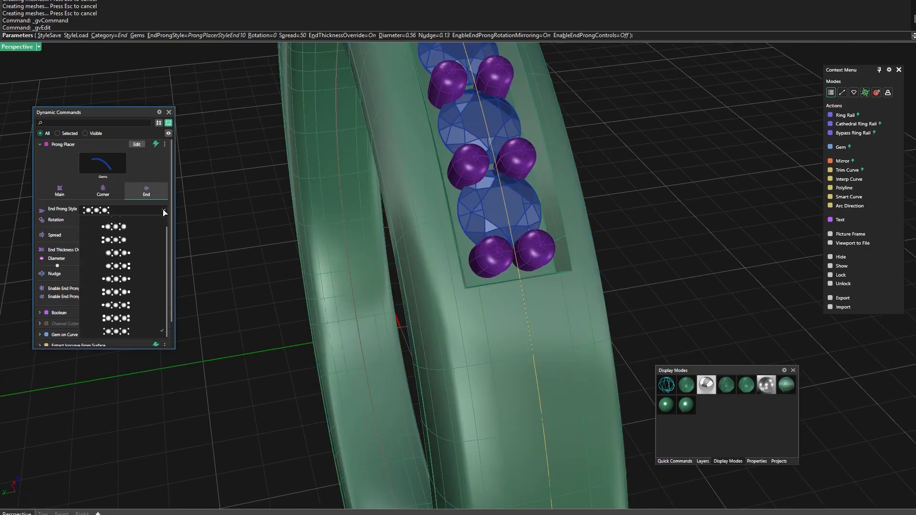
left_click(134, 334)
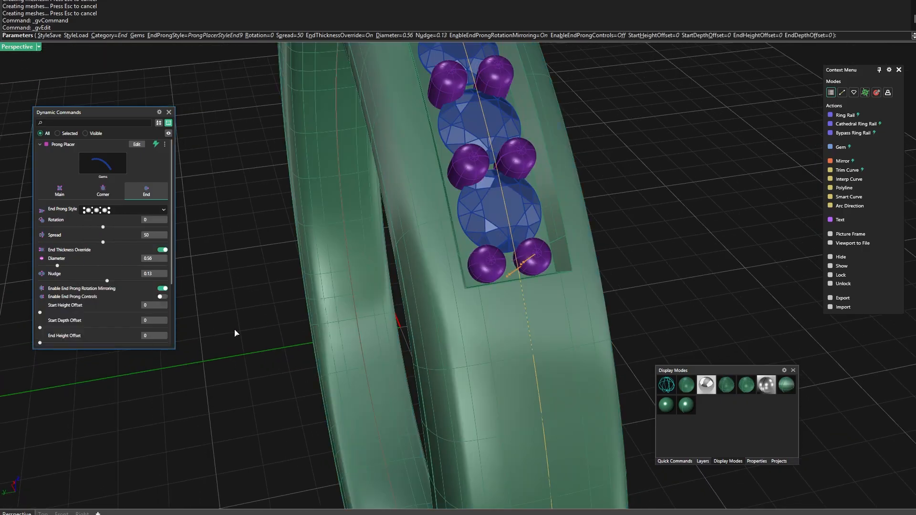
Set the End Height Offset of the end prongs to 0.33
right_click_drag(326, 328, 573, 279)
scroll(573, 278, "up", 5)
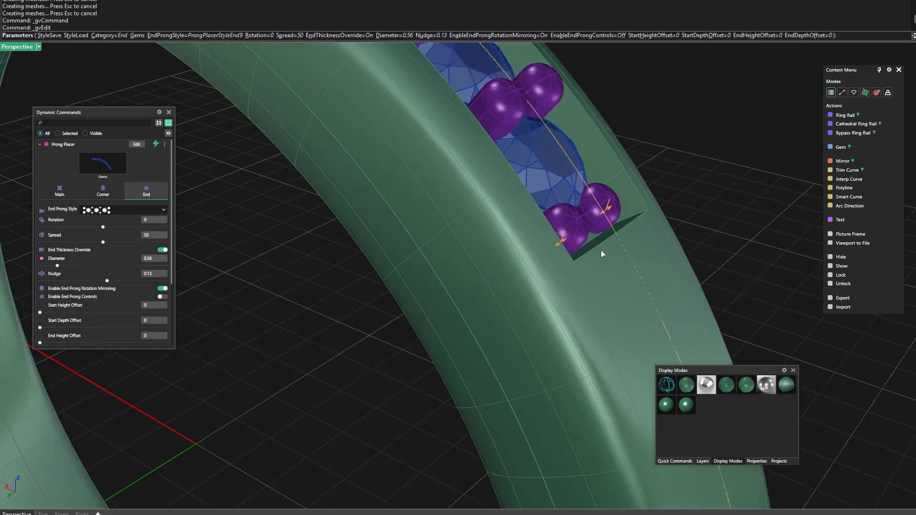
left_click_drag(609, 210, 624, 200)
scroll(619, 205, "down", 13)
Set the Start Height Offset of the prongs at the opposite end of the gem row to 0.29
right_click_drag(464, 282, 606, 275)
scroll(374, 205, "up", 2)
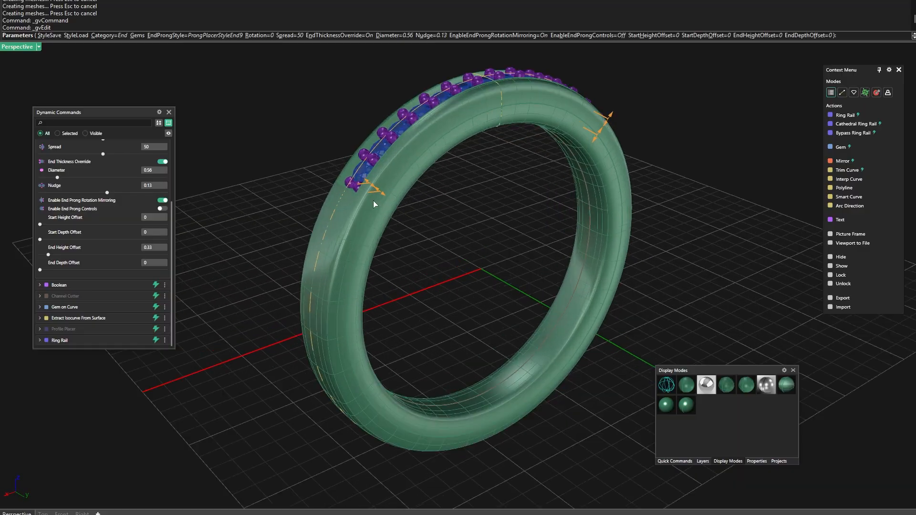
scroll(374, 204, "up", 3)
left_click_drag(354, 179, 342, 173)
scroll(359, 258, "down", 5)
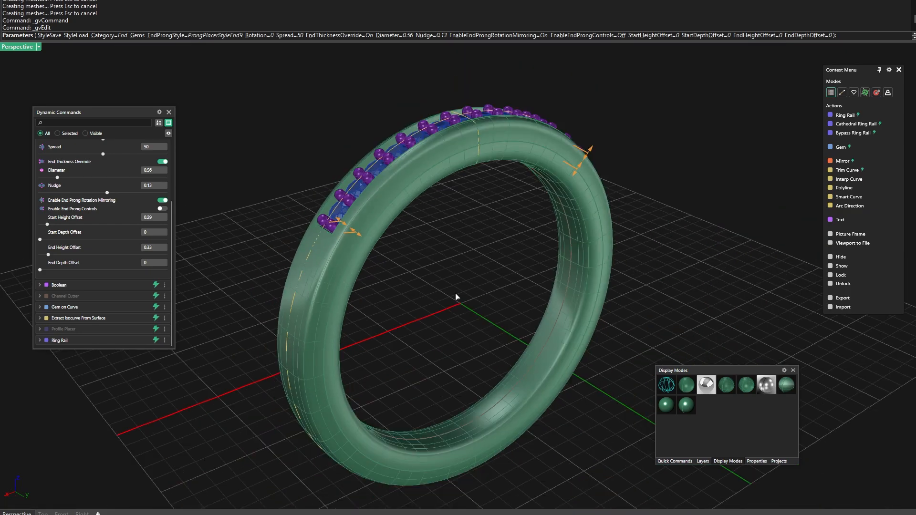
Examine the prong rows from several angles and highlight the objects belonging to the Gem on Curve and Boolean entries
right_click_drag(456, 296, 340, 317)
right_click_drag(477, 351, 409, 343)
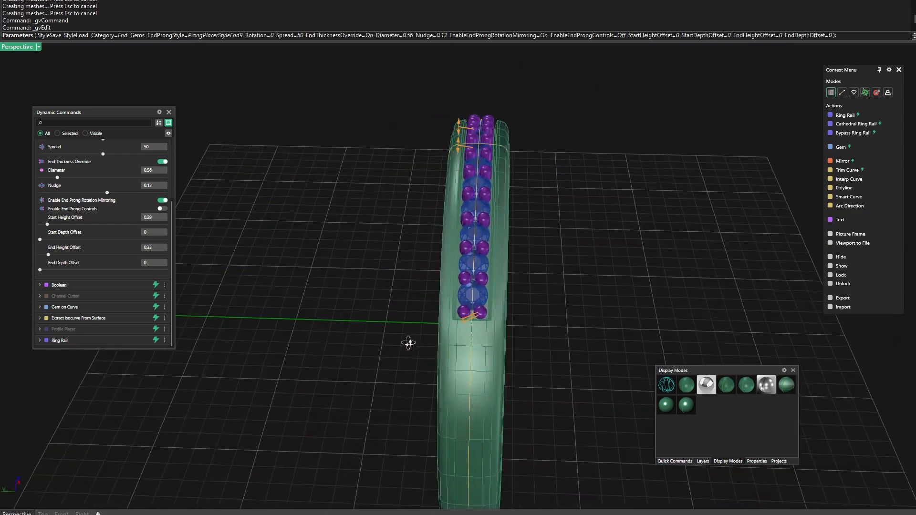
scroll(474, 317, "up", 5)
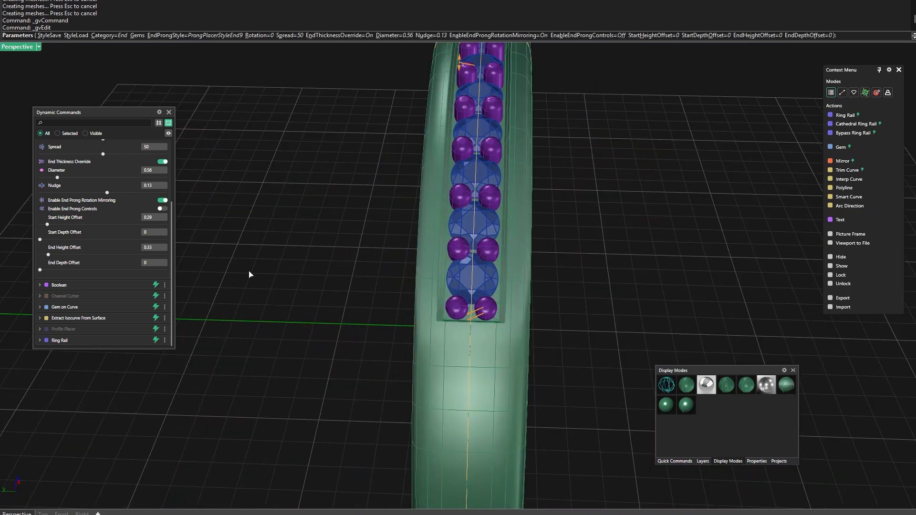
scroll(316, 267, "down", 5)
right_click_drag(315, 267, 328, 274)
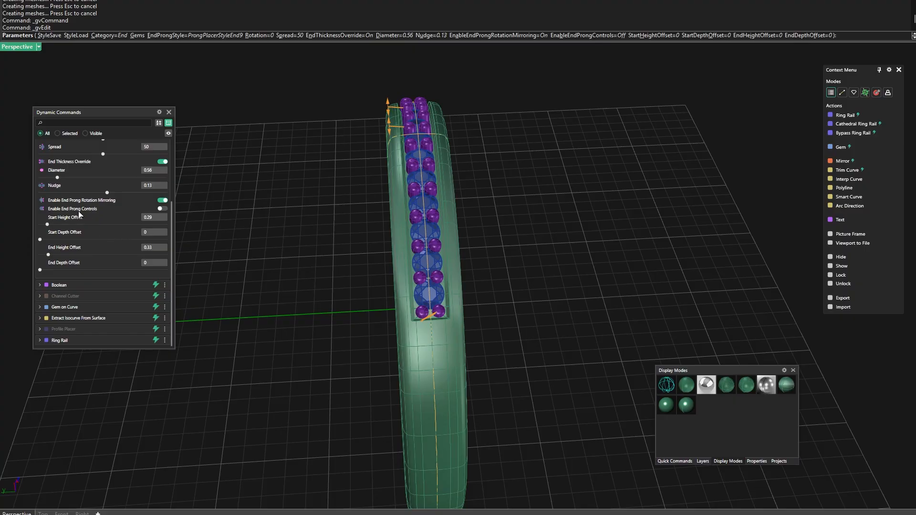
right_click_drag(286, 317, 323, 297)
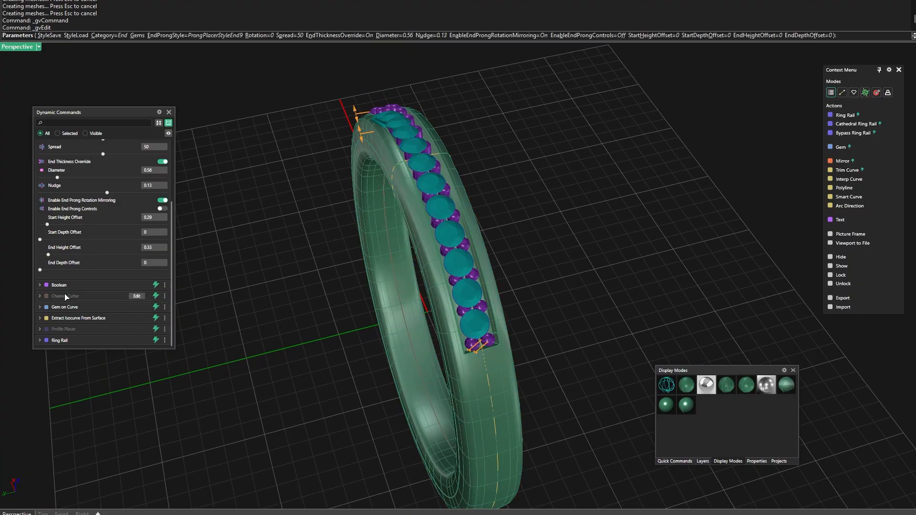
mouse_move(66, 308)
mouse_move(61, 288)
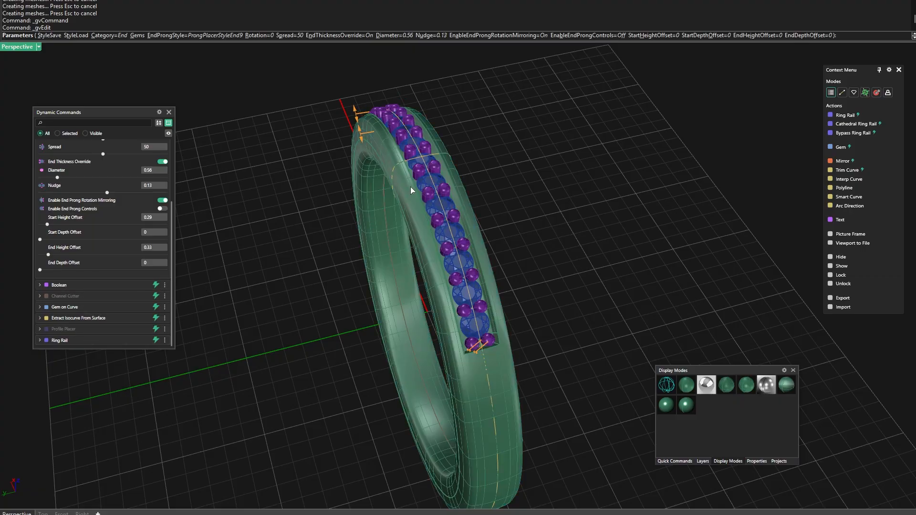
Accept the current Prong Placer parameters and finish editing the prongs
right_click_drag(364, 276, 382, 276)
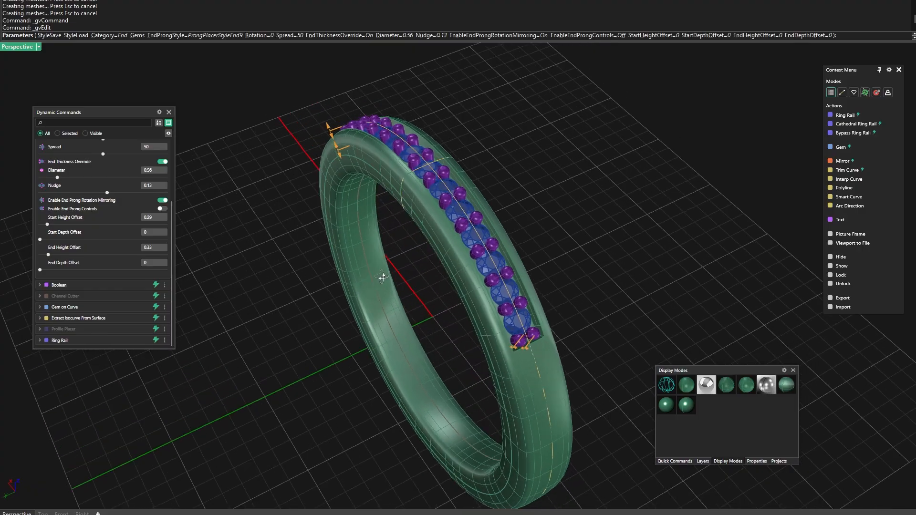
right_click(542, 141)
scroll(418, 258, "up", 2)
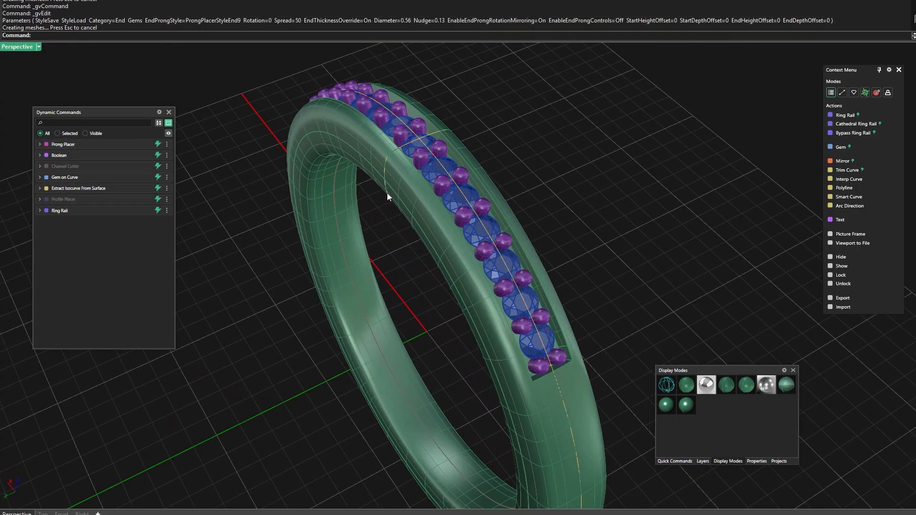
Select the closed profile curve on the band to view its Profile Placer entry and available actions, and clear the selection
left_click(384, 172)
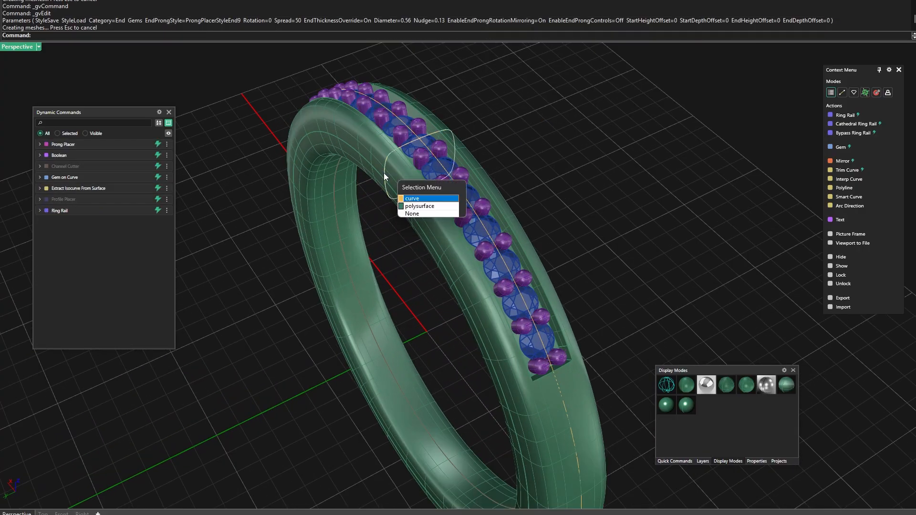
left_click(406, 199)
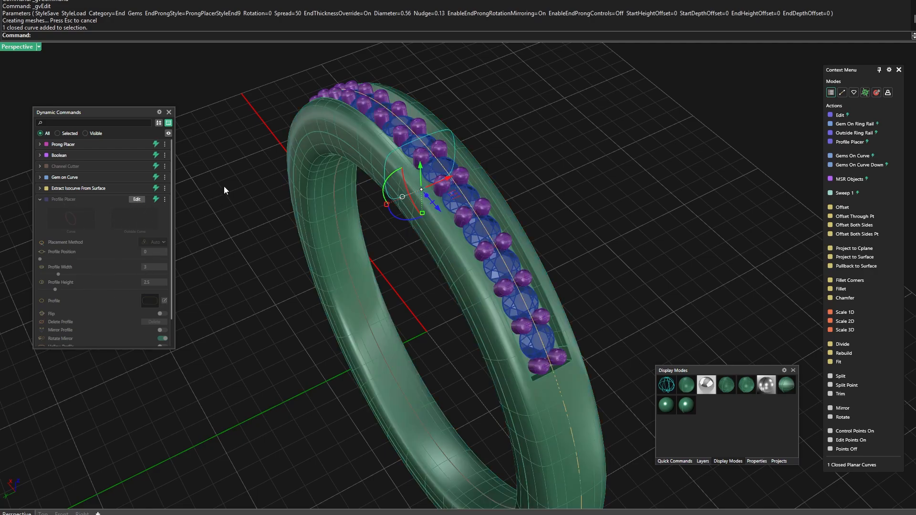
scroll(408, 273, "down", 5)
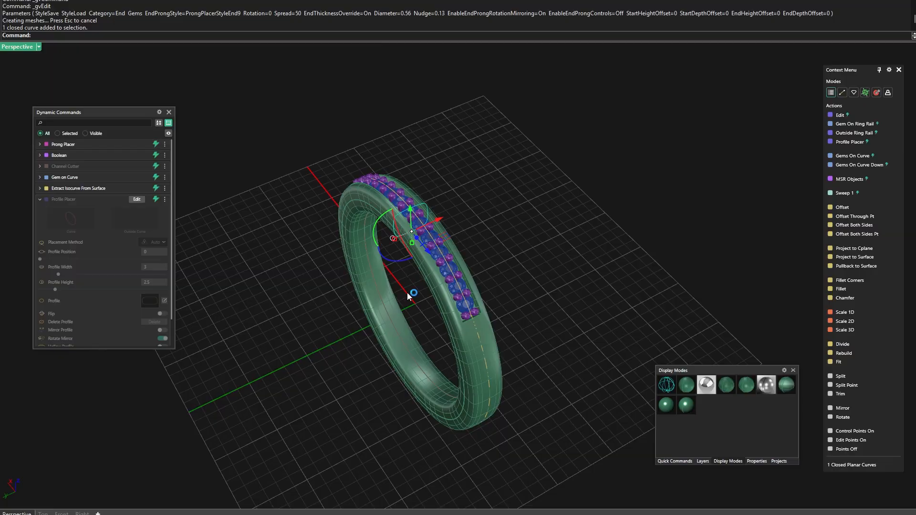
scroll(412, 276, "up", 5)
scroll(404, 274, "down", 2)
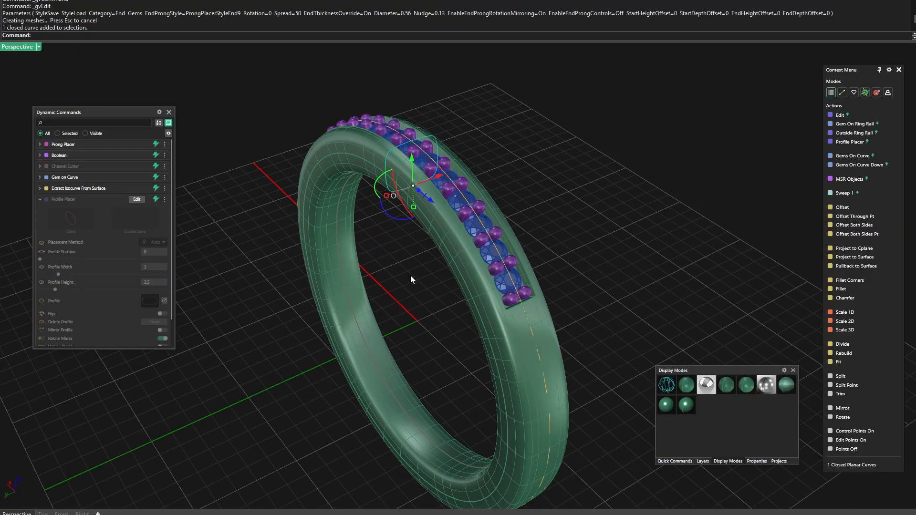
right_click_drag(410, 276, 411, 287)
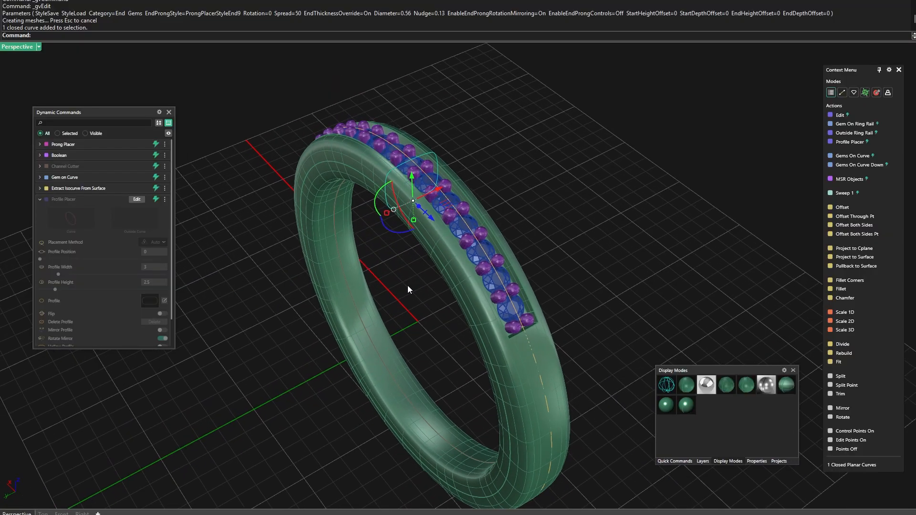
left_click(408, 289)
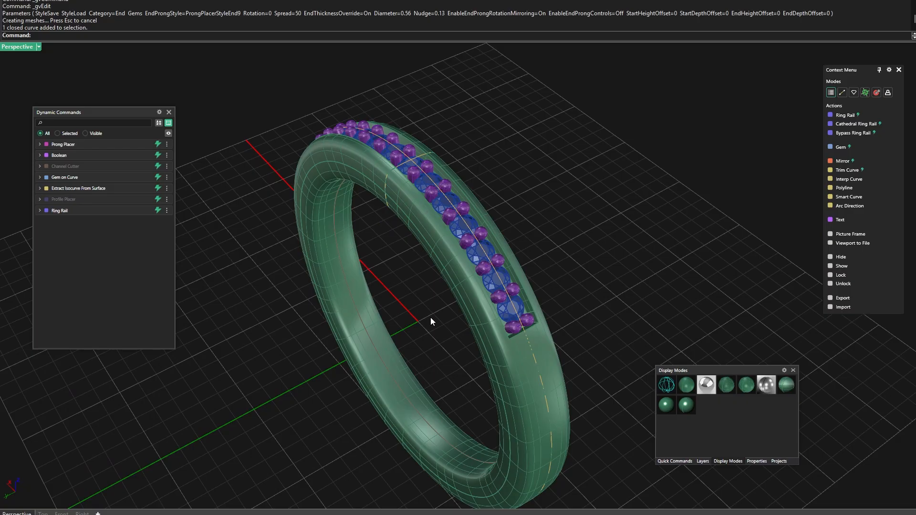
Inspect the gem row and prongs in a rendered display without wires, and return to the shaded display with surface curves
right_click_drag(431, 321, 305, 330)
left_click(666, 405)
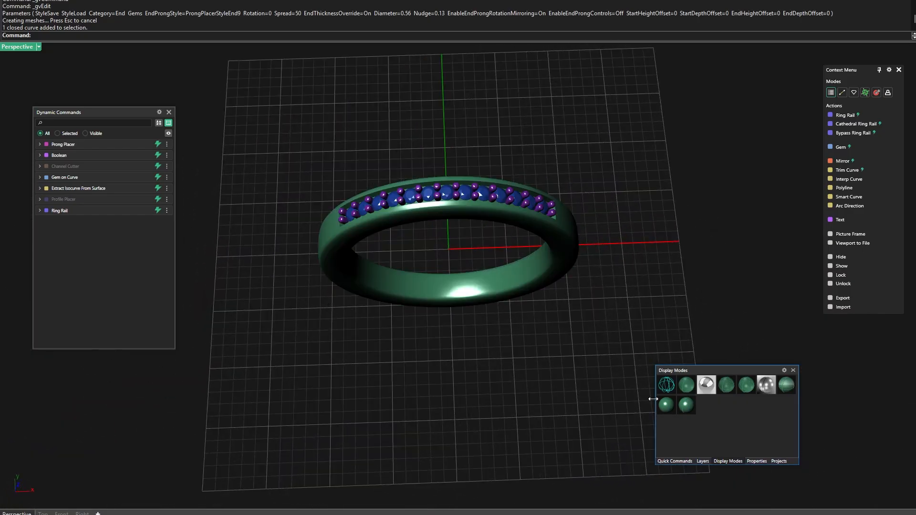
mouse_move(647, 397)
right_mouse_down()
mouse_move(540, 359)
mouse_move(533, 372)
mouse_move(510, 358)
mouse_move(520, 337)
right_mouse_up()
scroll(500, 234, "up", 7)
scroll(475, 260, "down", 8)
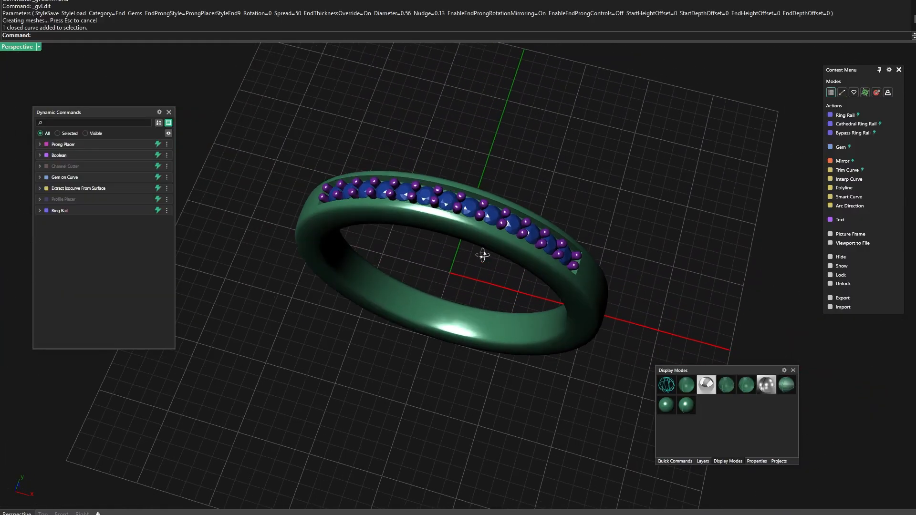
scroll(478, 253, "up", 8)
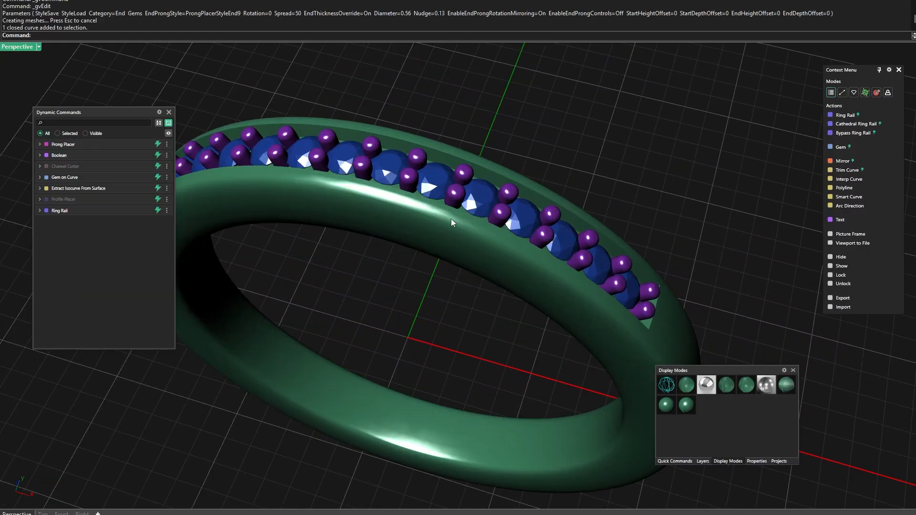
left_click(687, 385)
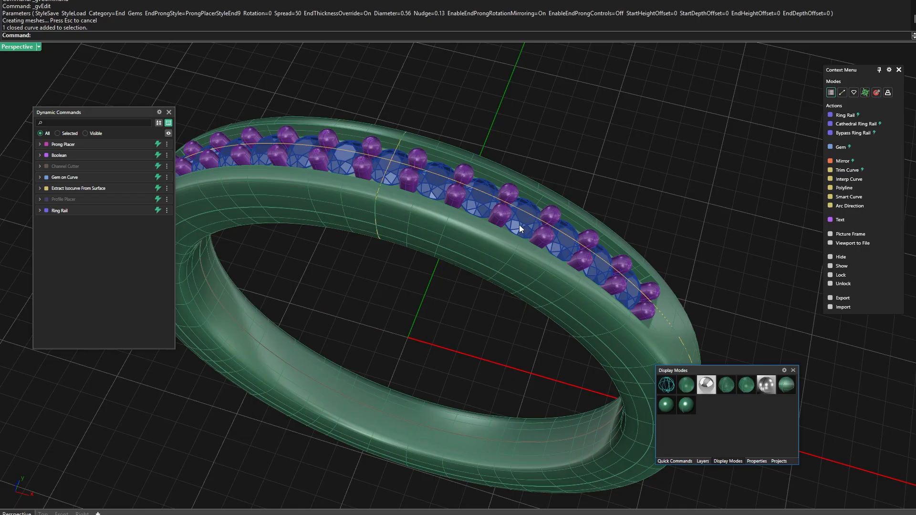
Add Gem Cutters to the row of gems with a top length of 3, seat length of 0.5 and bottom length of -3
left_click(519, 224)
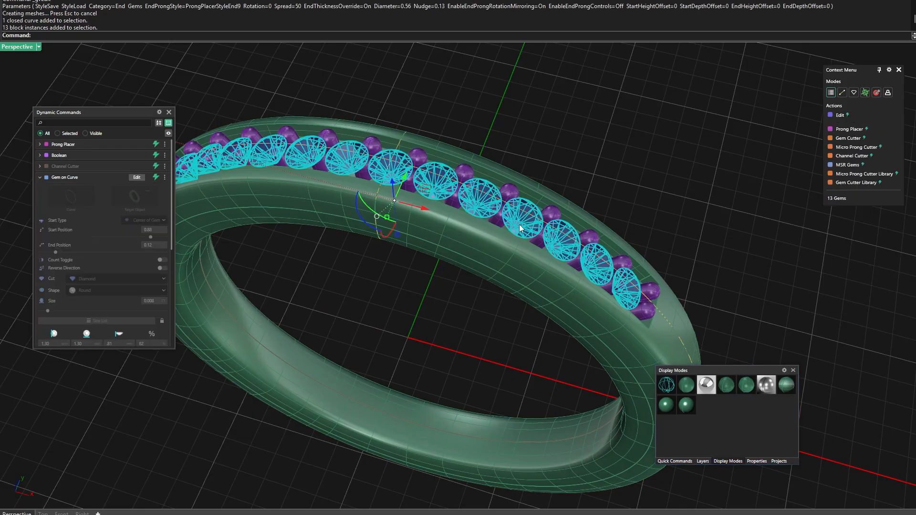
left_click(848, 138)
right_click_drag(480, 304, 461, 272)
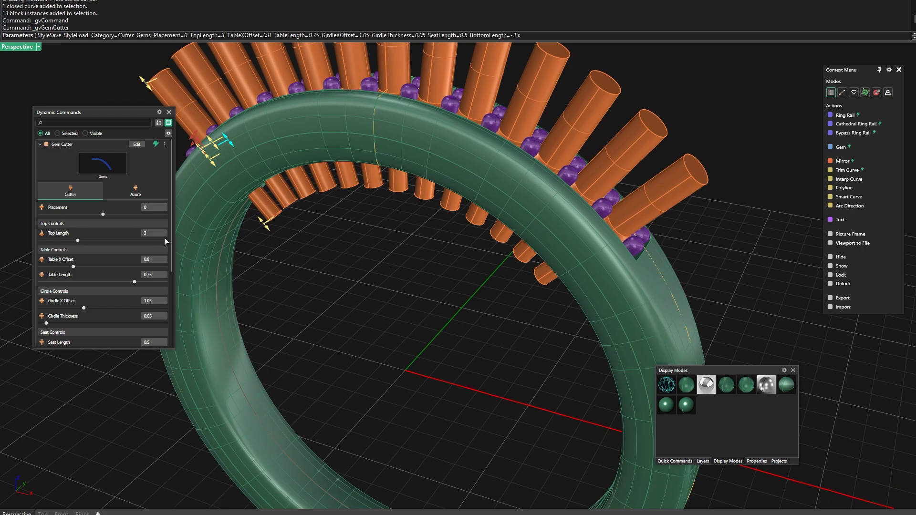
right_click_drag(418, 301, 423, 314)
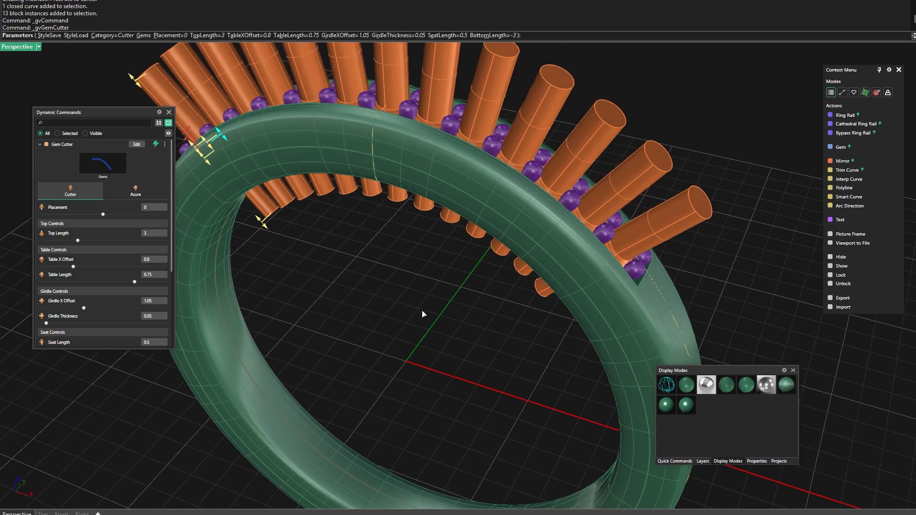
key("Return")
Examine the actions offered for the gem cutters, the prongs and the ring body by selecting each in turn
scroll(480, 307, "down", 4)
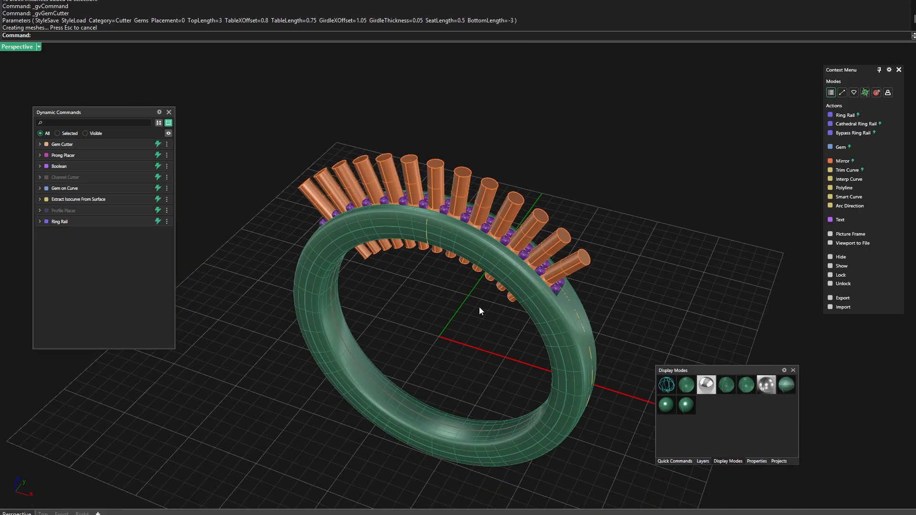
right_click_drag(479, 307, 496, 331)
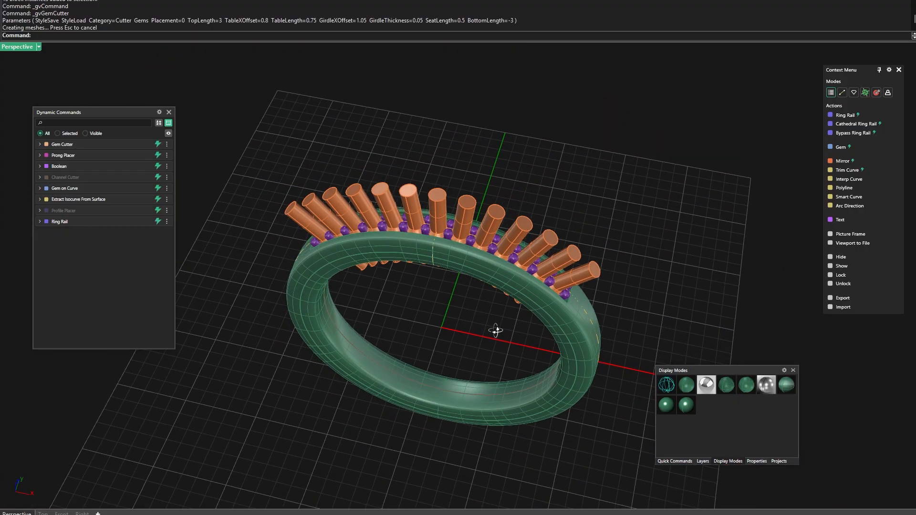
left_click(527, 288)
left_click(703, 221)
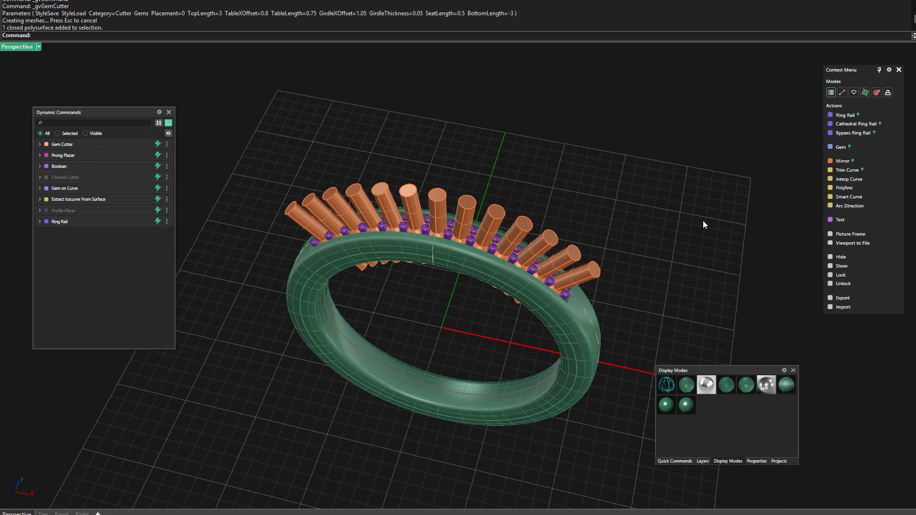
left_click(587, 276)
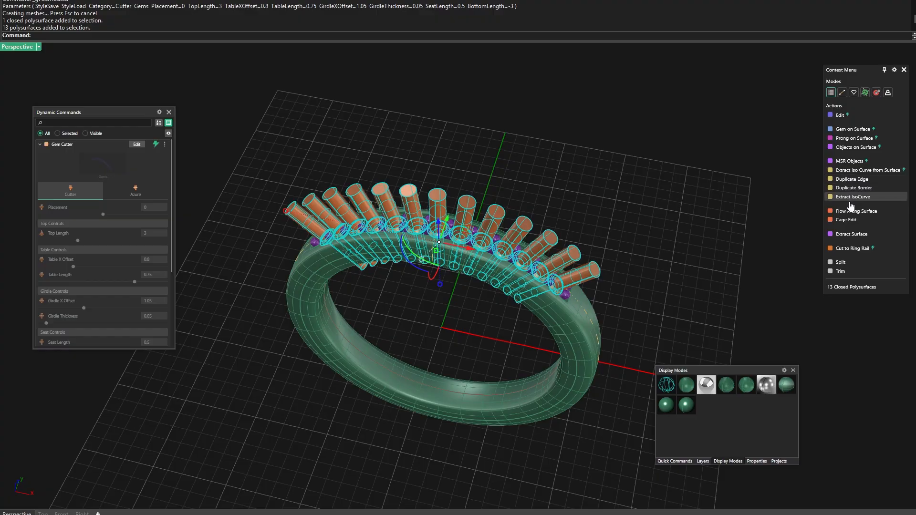
left_click(663, 257)
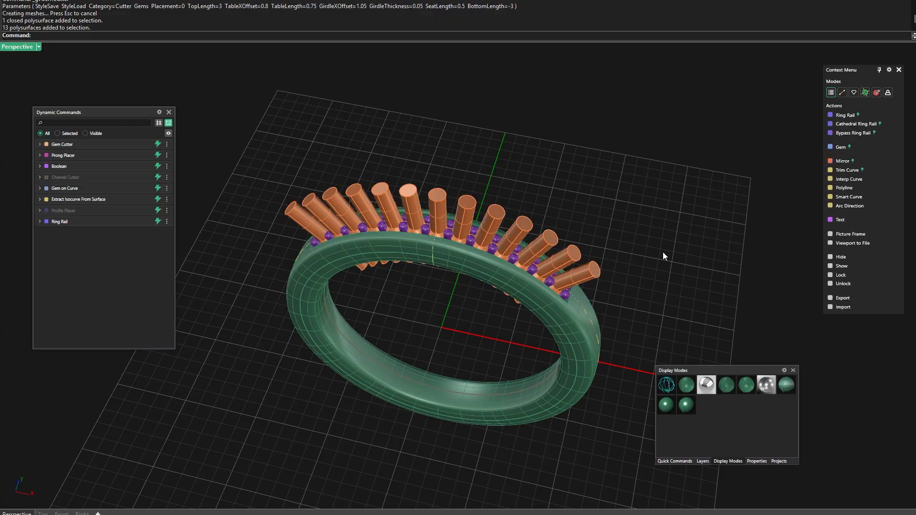
left_click(567, 296)
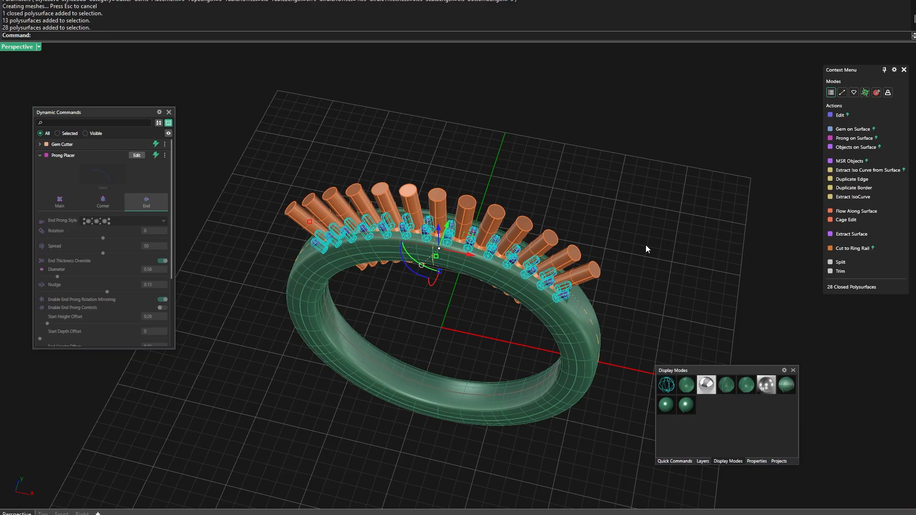
left_click(574, 323)
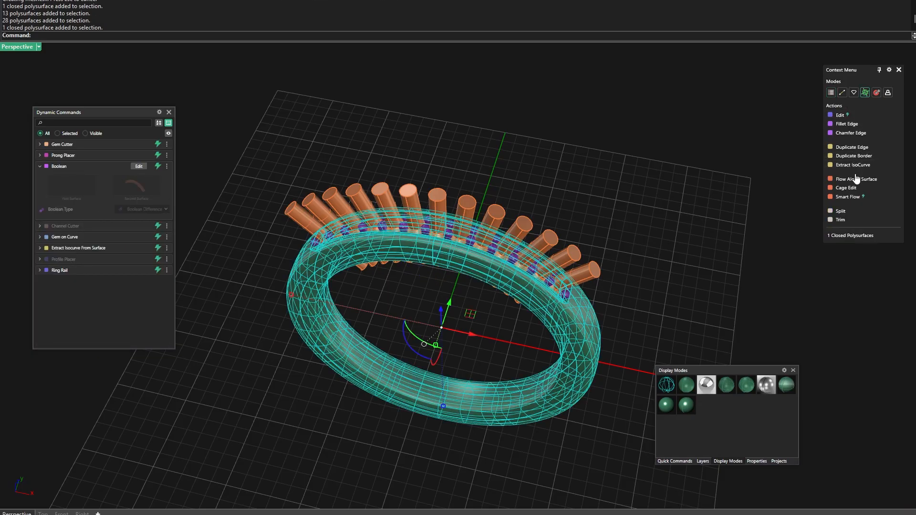
left_click(715, 202)
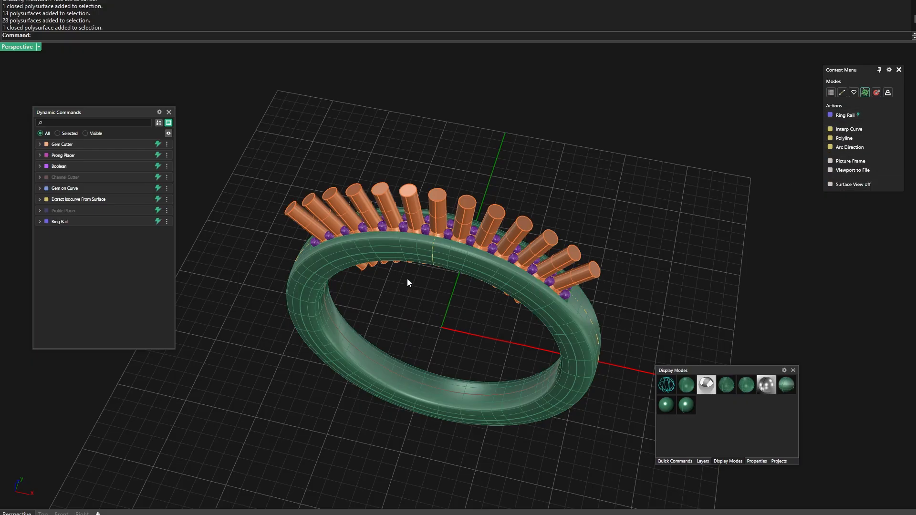
Subtract the gem cutters from the ring body with gvBooleanDifference, reusing the command from the recent command history
scroll(408, 279, "up", 4)
scroll(454, 309, "down", 4)
right_click_drag(458, 308, 440, 290)
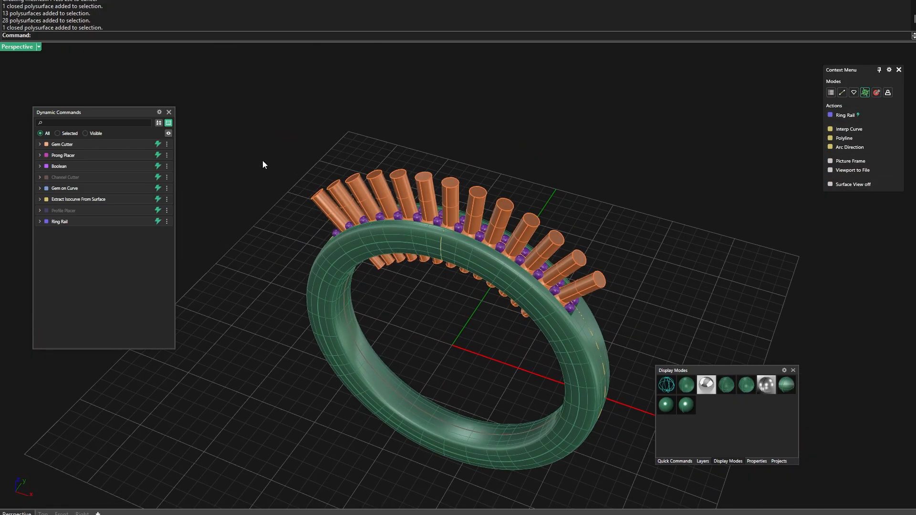
right_click(53, 35)
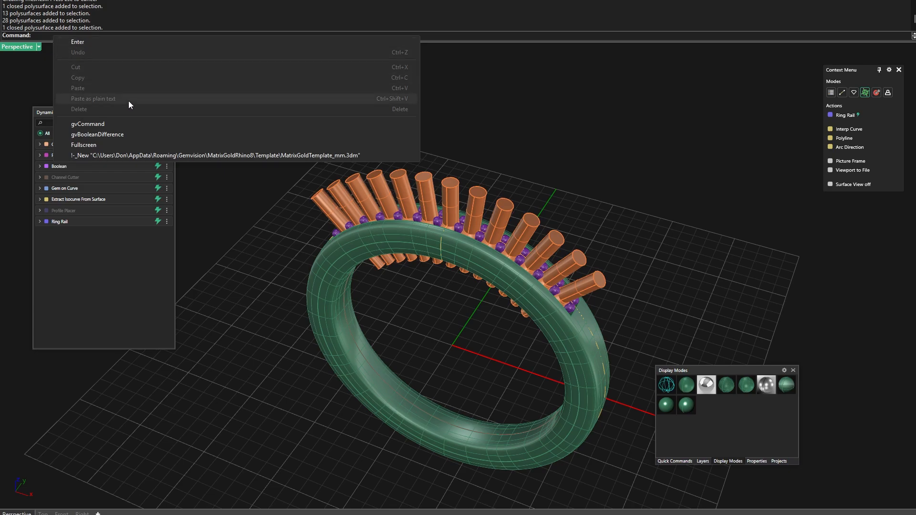
left_click(101, 134)
right_click(93, 38)
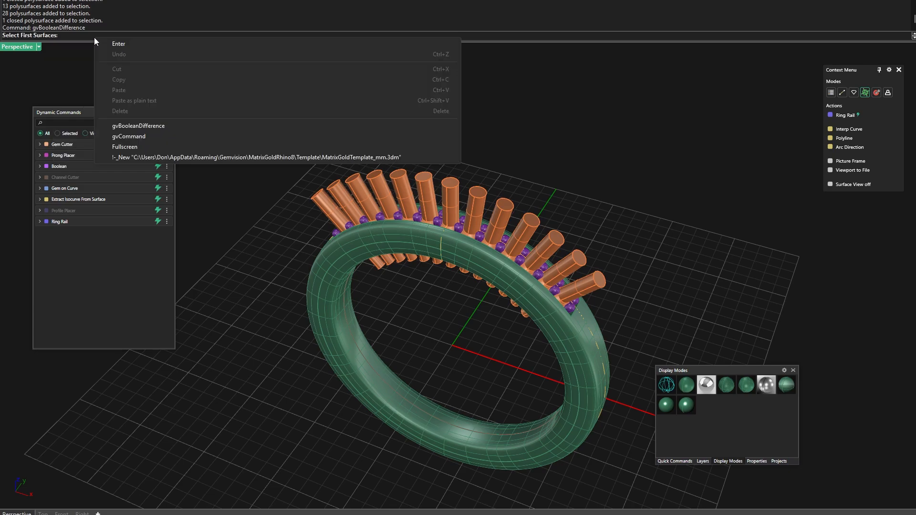
left_click(69, 74)
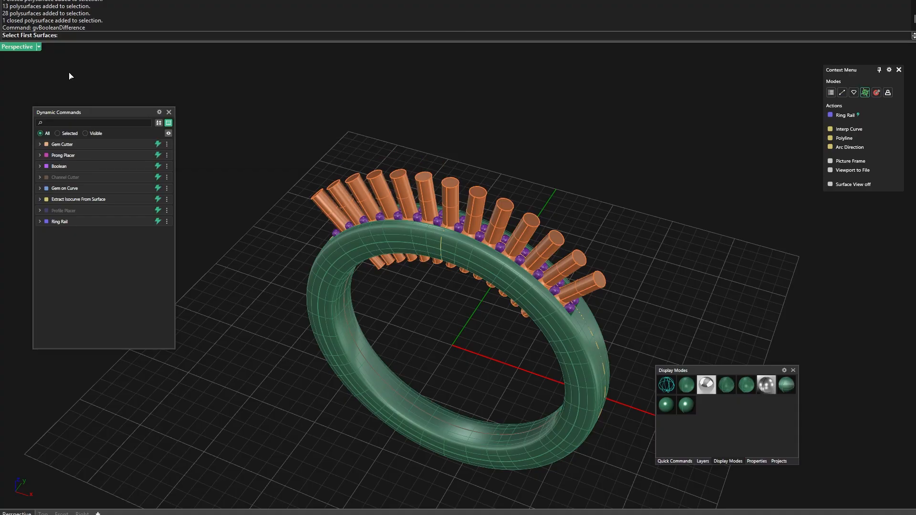
right_click(101, 37)
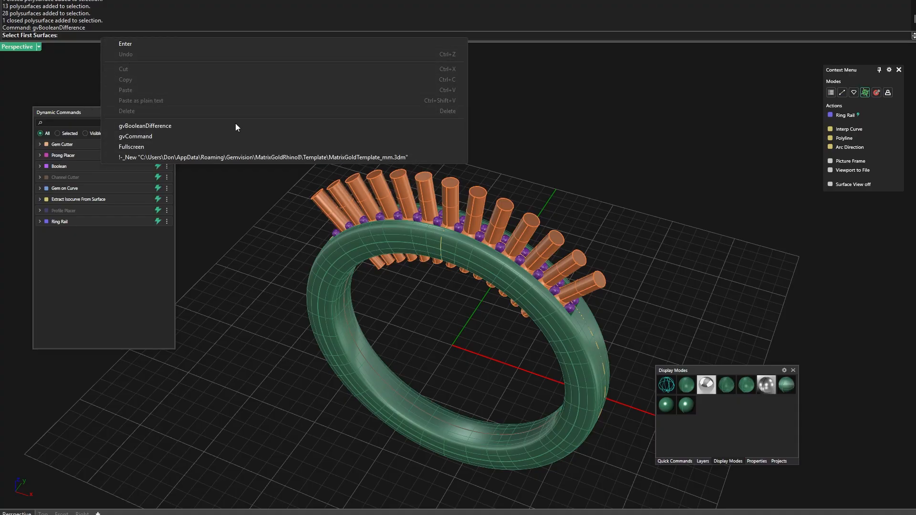
left_click(578, 167)
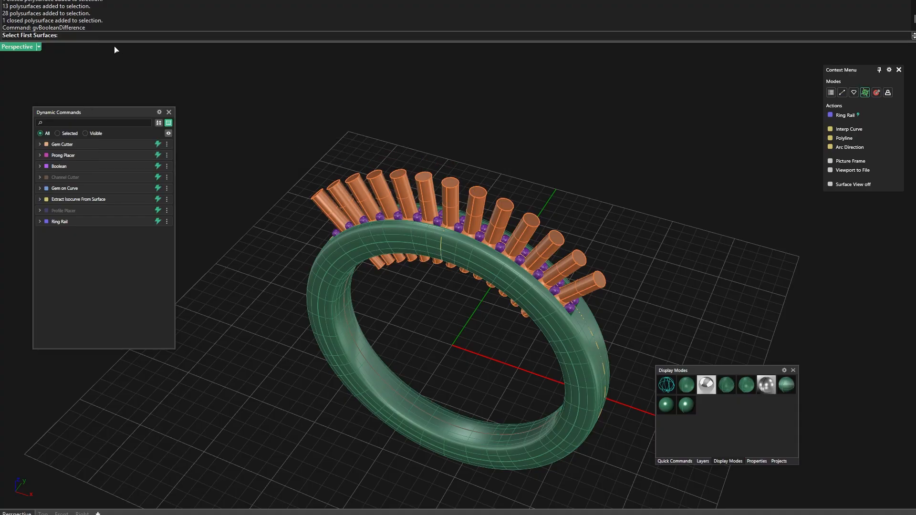
left_click(462, 247)
key("Return")
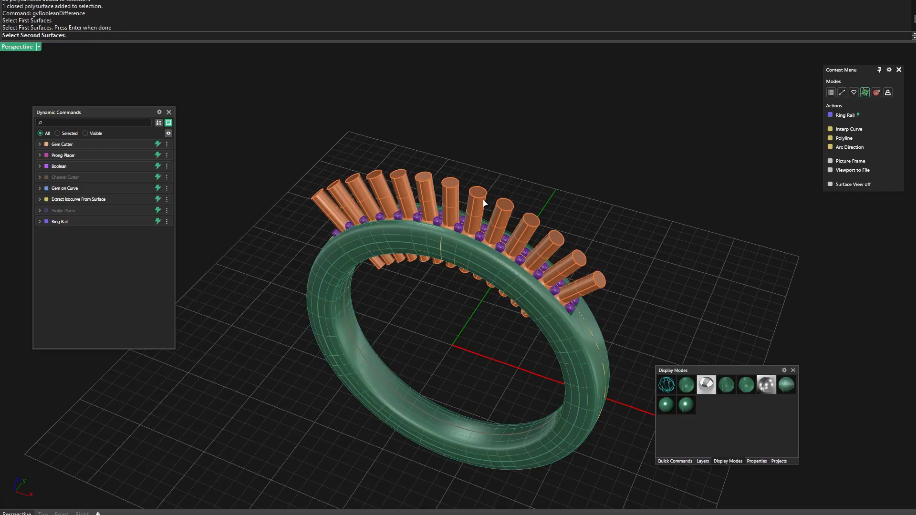
left_click(485, 203)
key("Return")
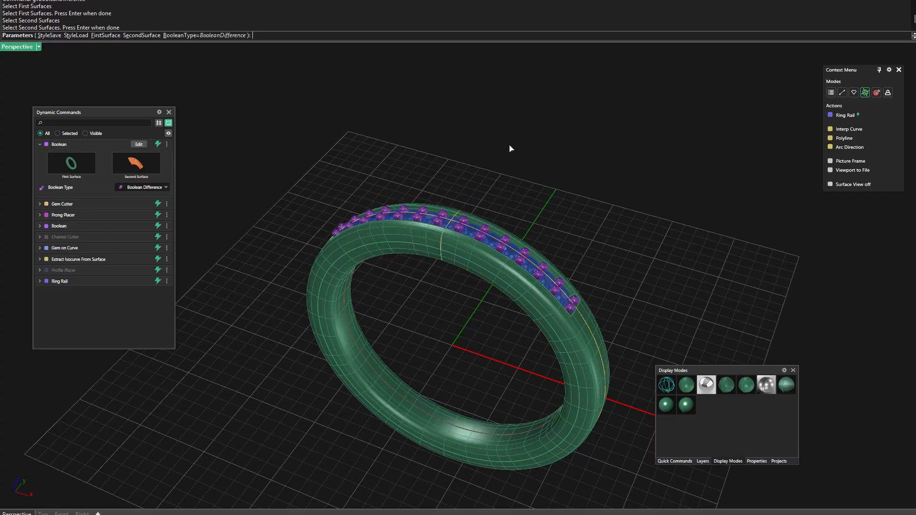
key("Return")
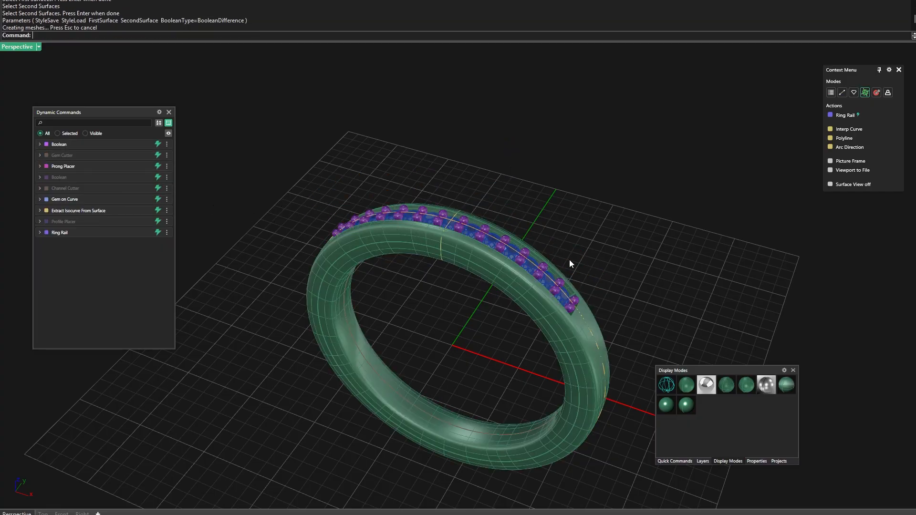
Hide the Gem 01 layer and inspect the seats cut between the prongs from above the channel
left_click(703, 461)
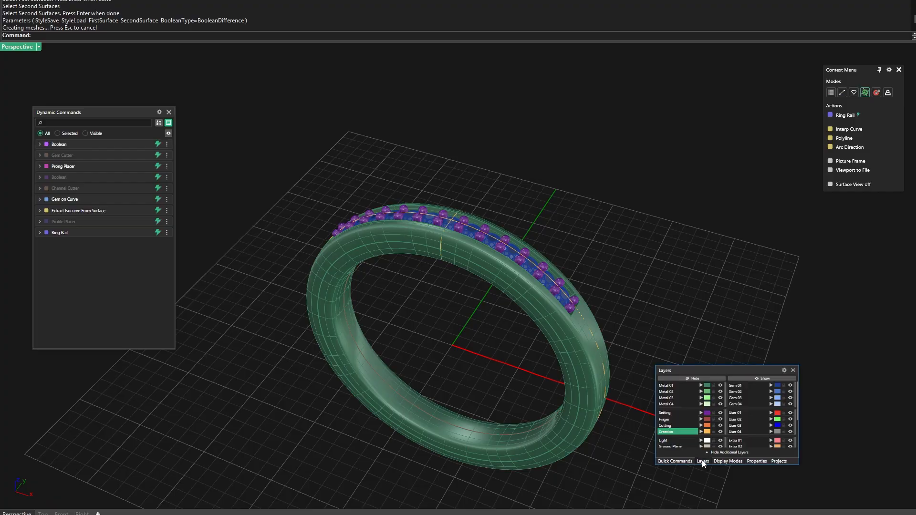
left_click(790, 387)
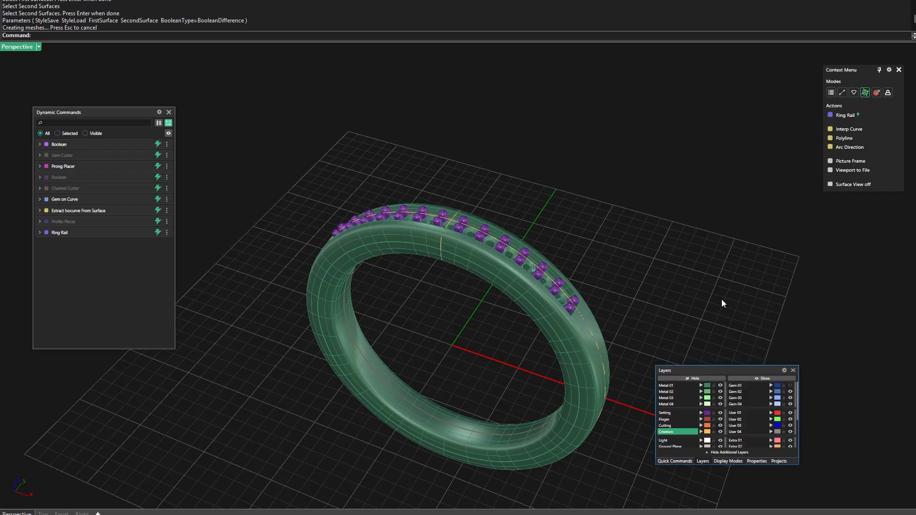
right_click_drag(720, 303, 452, 303)
scroll(452, 303, "up", 10)
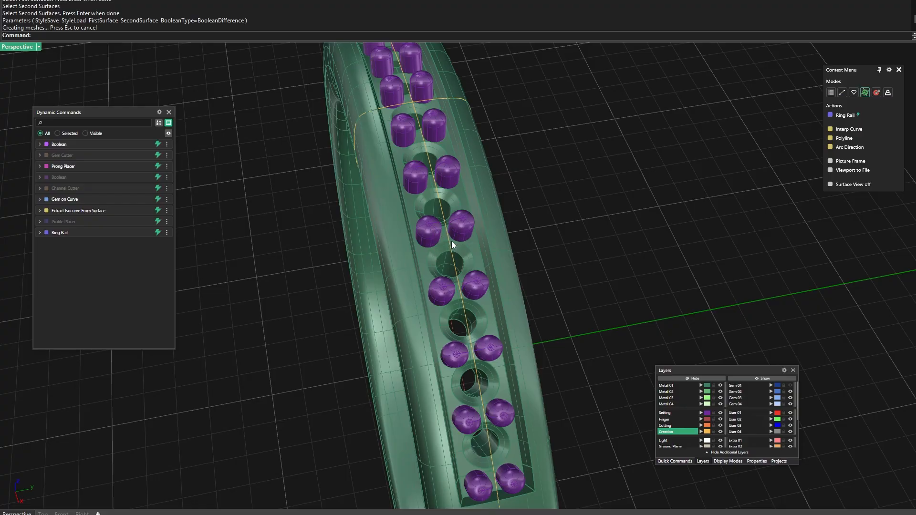
Examine the whole ring and the seats cut between the prongs from several side angles, both close up and from farther away
scroll(447, 245, "down", 12)
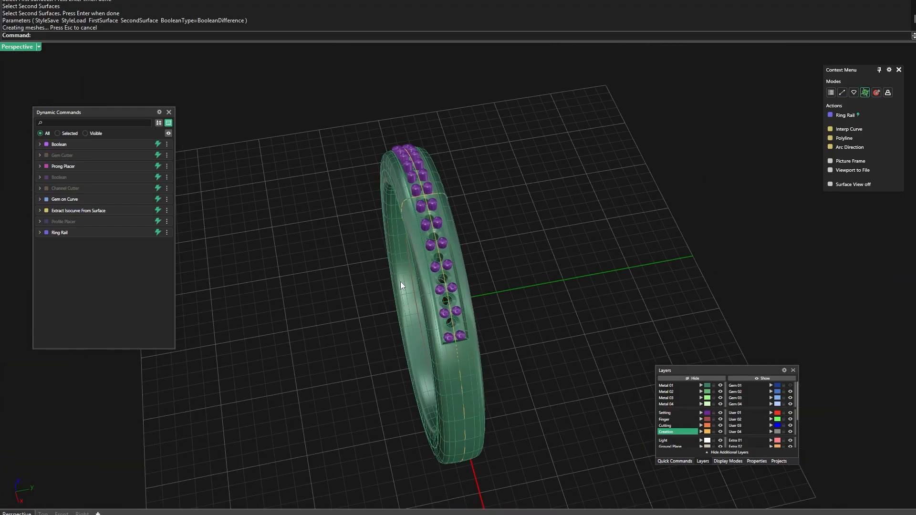
right_click_drag(400, 282, 494, 307)
scroll(491, 296, "up", 4)
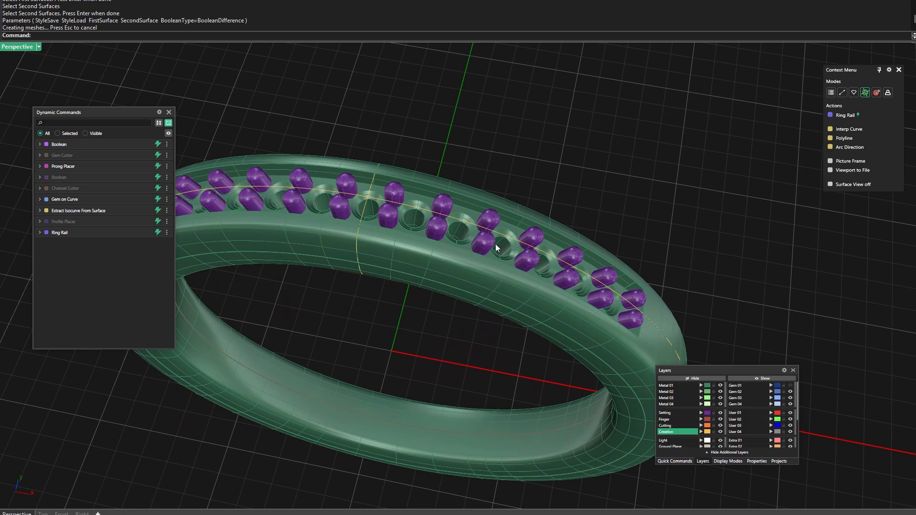
scroll(483, 231, "down", 5)
mouse_move(482, 231)
right_mouse_down()
mouse_move(469, 266)
mouse_move(483, 219)
right_mouse_up()
scroll(483, 220, "up", 6)
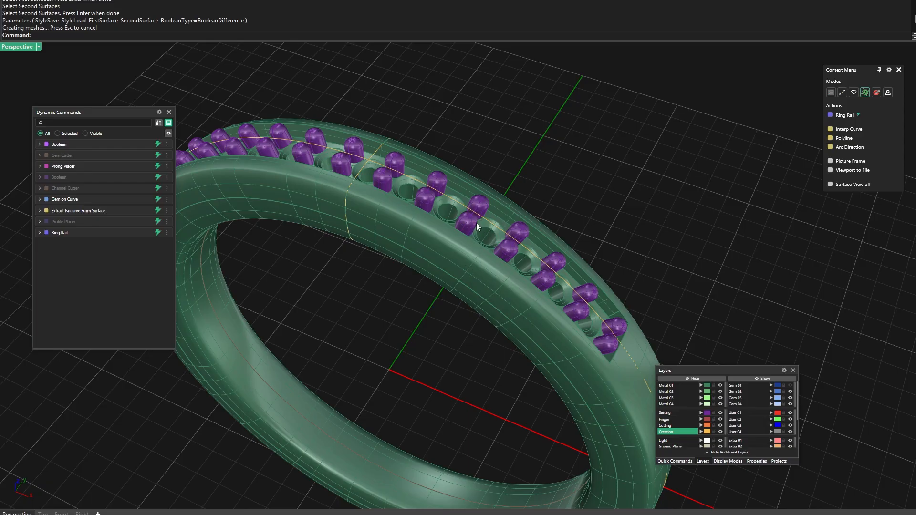
scroll(477, 224, "down", 2)
scroll(458, 241, "down", 3)
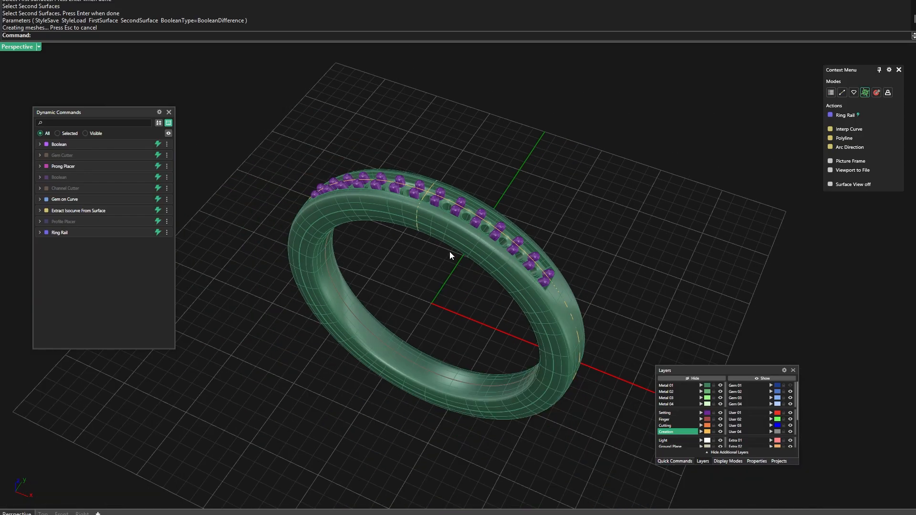
scroll(439, 270, "up", 3)
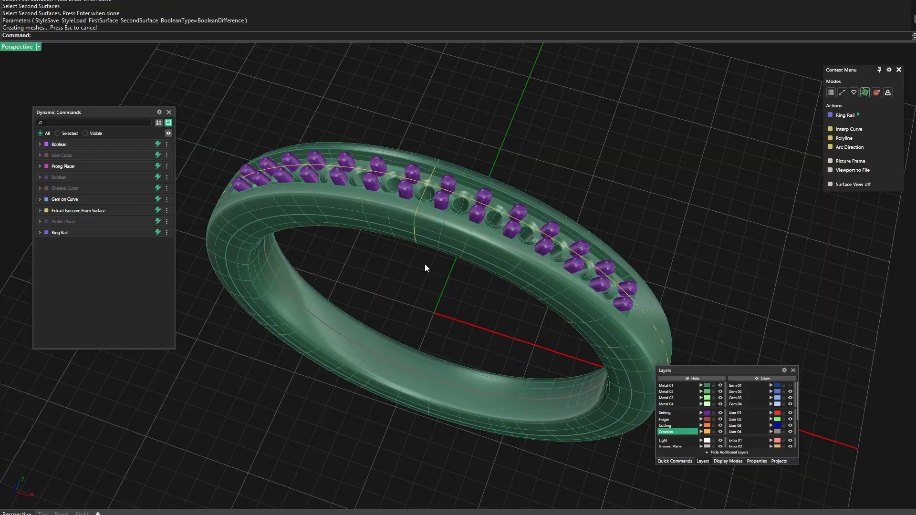
scroll(425, 266, "down", 3)
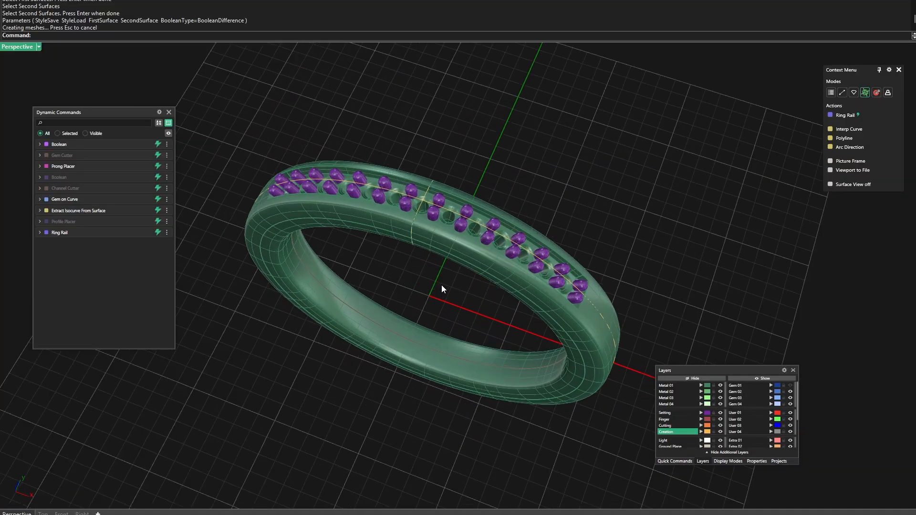
scroll(446, 288, "up", 3)
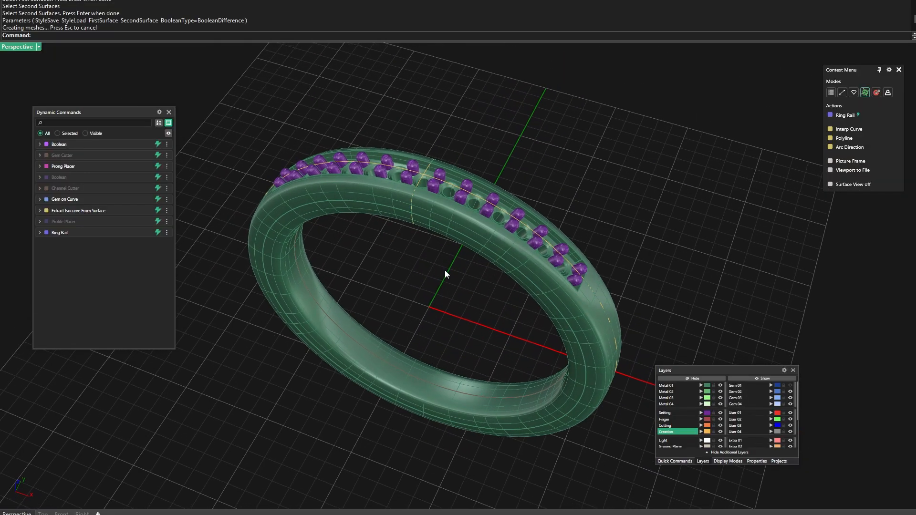
scroll(427, 225, "up", 4)
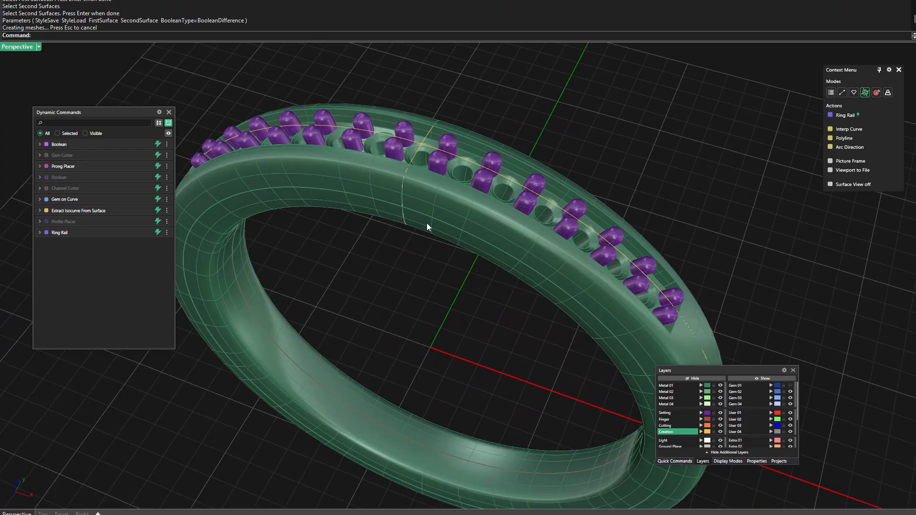
scroll(426, 224, "down", 6)
right_click_drag(425, 223, 419, 257)
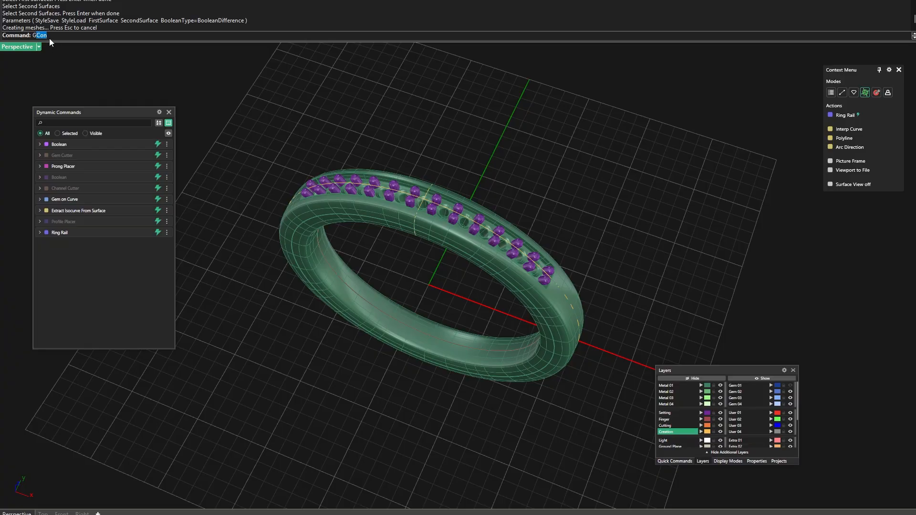
Join the prongs to the ring body with gvBooleanUnion, keeping the Boolean Union type
type("gvBooleanDifference")
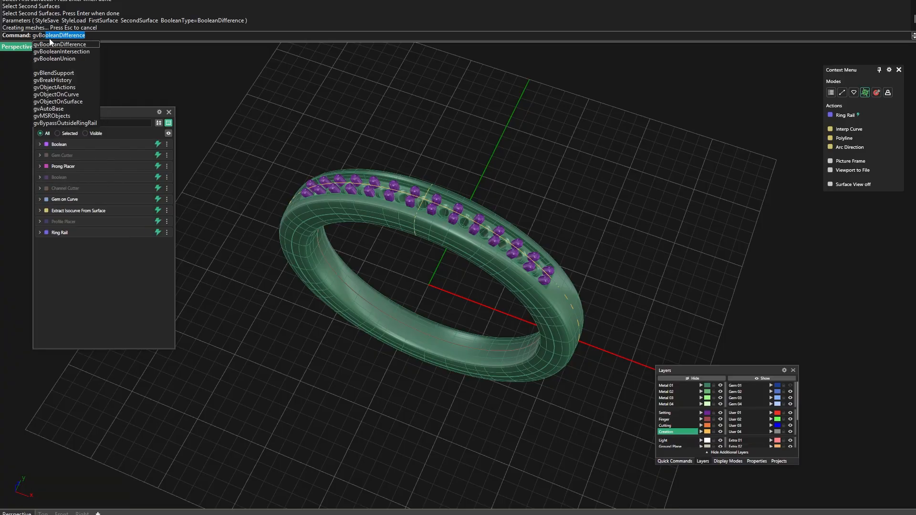
left_click(70, 59)
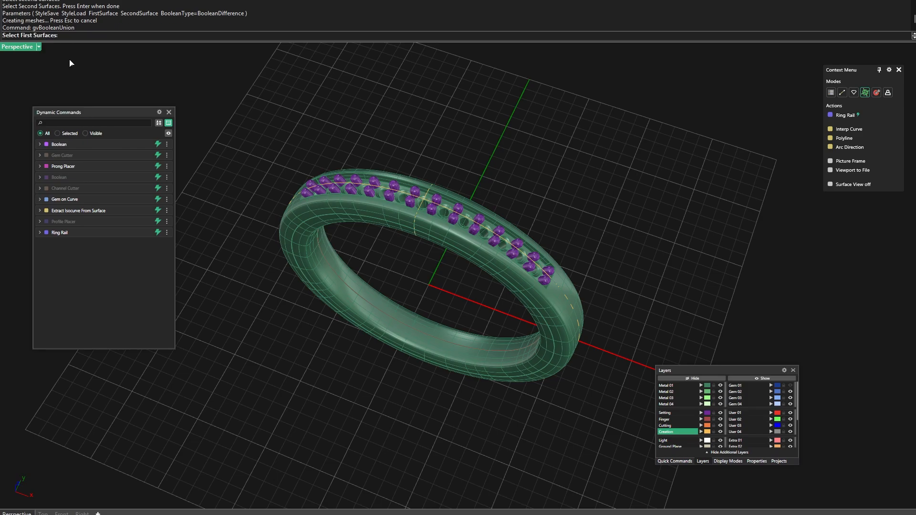
left_click(359, 213)
key("Return")
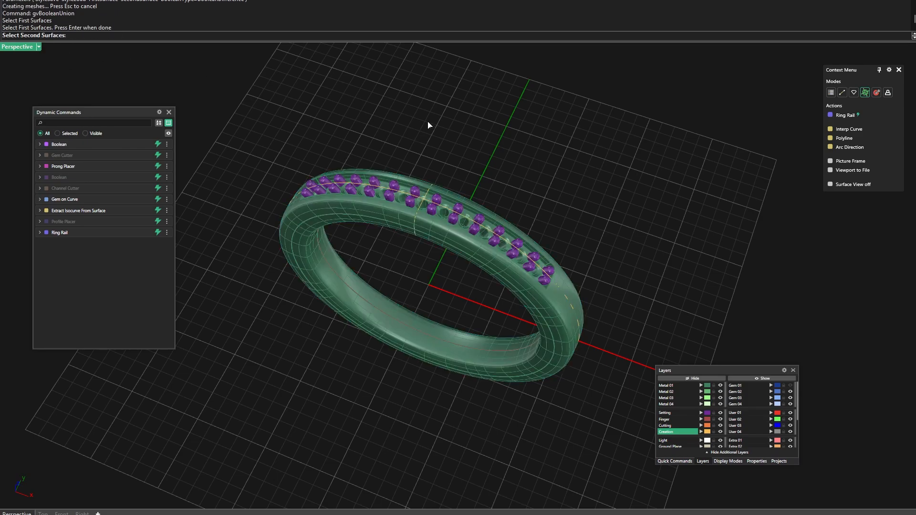
left_click(416, 196)
key("Return")
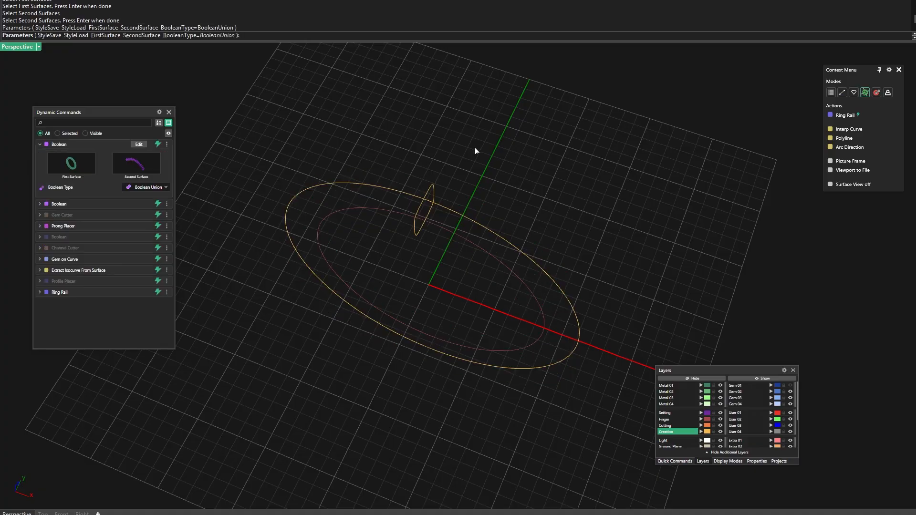
key("Return")
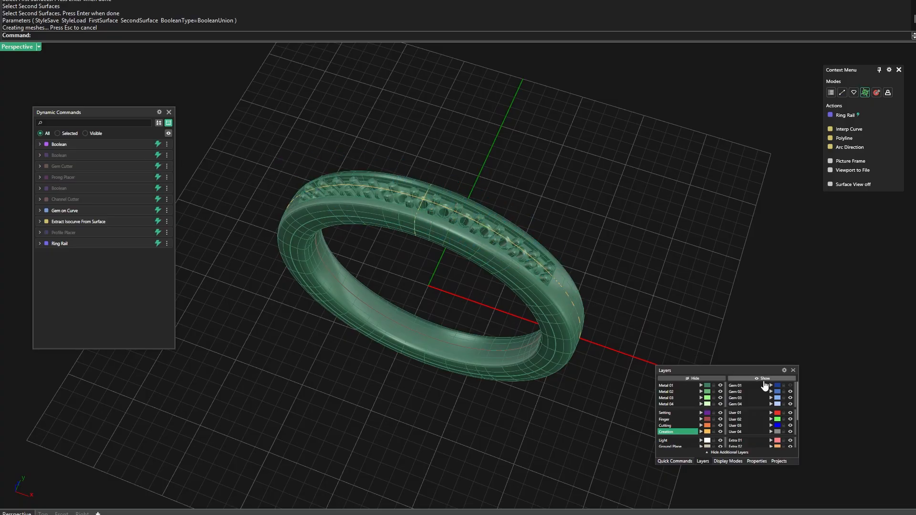
Show the Gem 01 layer again and view the gems seated in the channel up close
left_click(791, 386)
right_click_drag(546, 223, 553, 231)
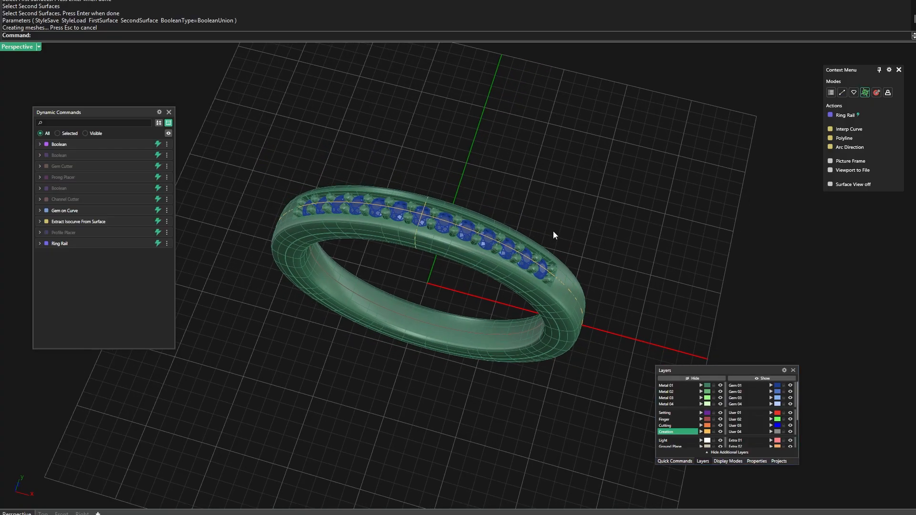
scroll(453, 248, "up", 4)
Select the merged ring, check its material and weight in the object properties, and deselect it
left_click(453, 250)
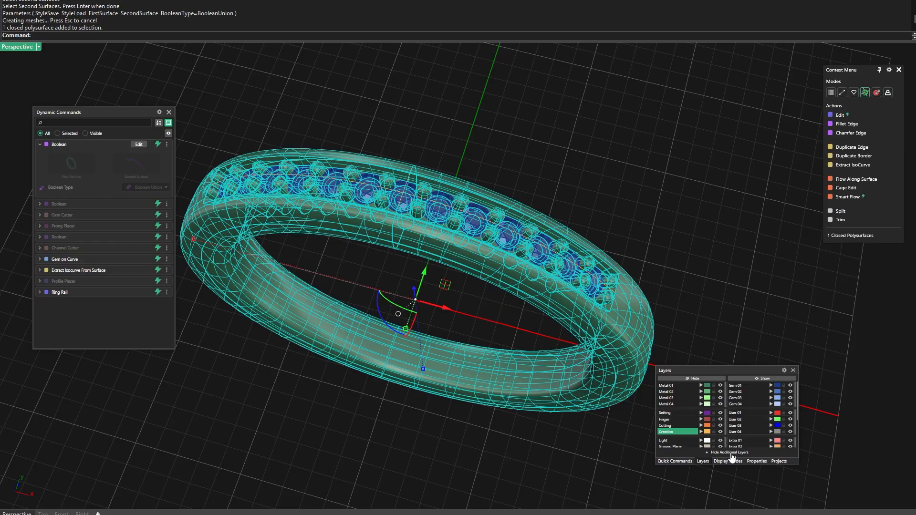
left_click(758, 462)
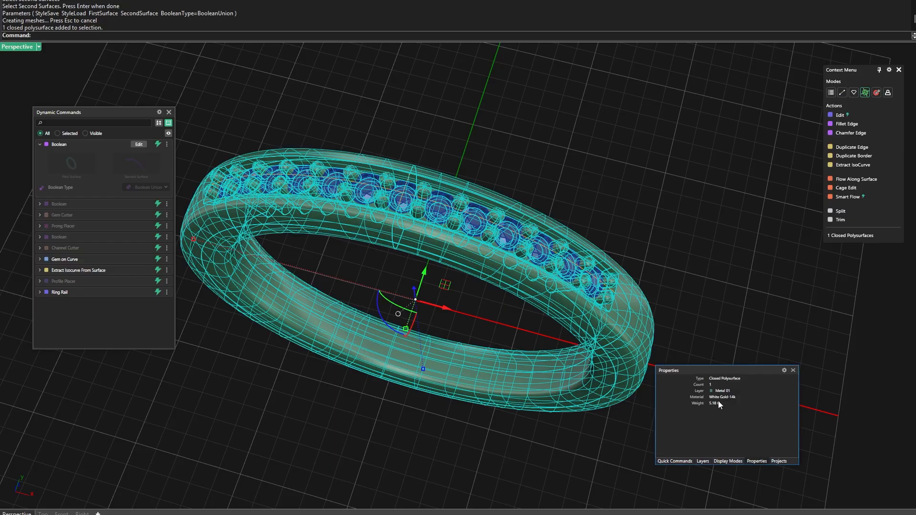
left_click(629, 195)
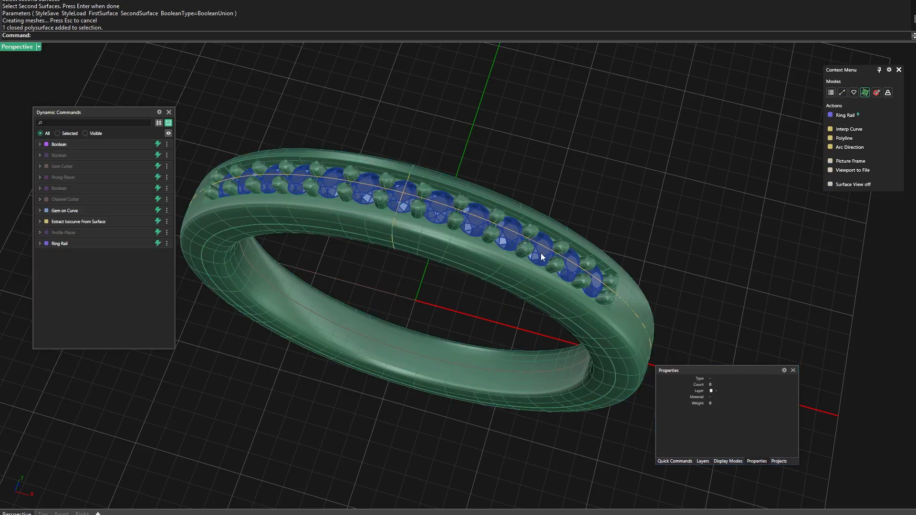
Switch the Perspective viewport to the dark glossy display mode without surface mesh lines
scroll(485, 295, "down", 3)
right_click_drag(485, 296, 464, 277)
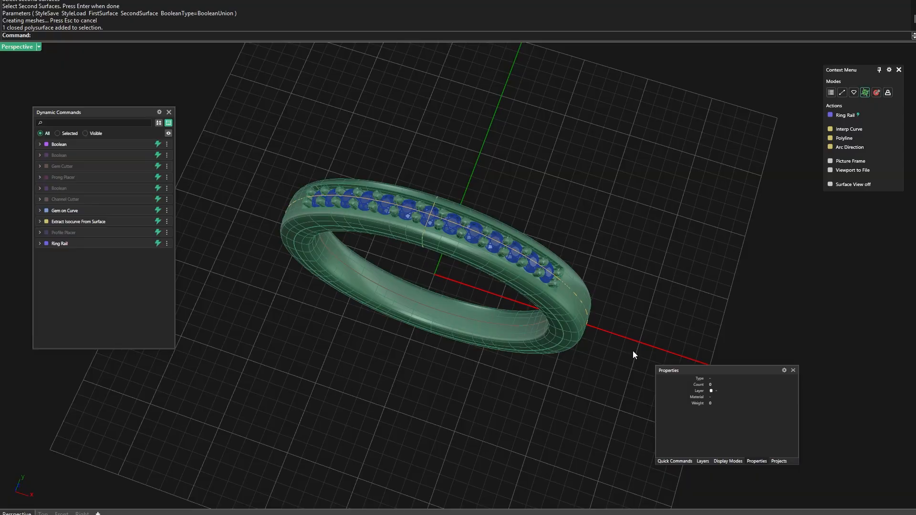
left_click(703, 462)
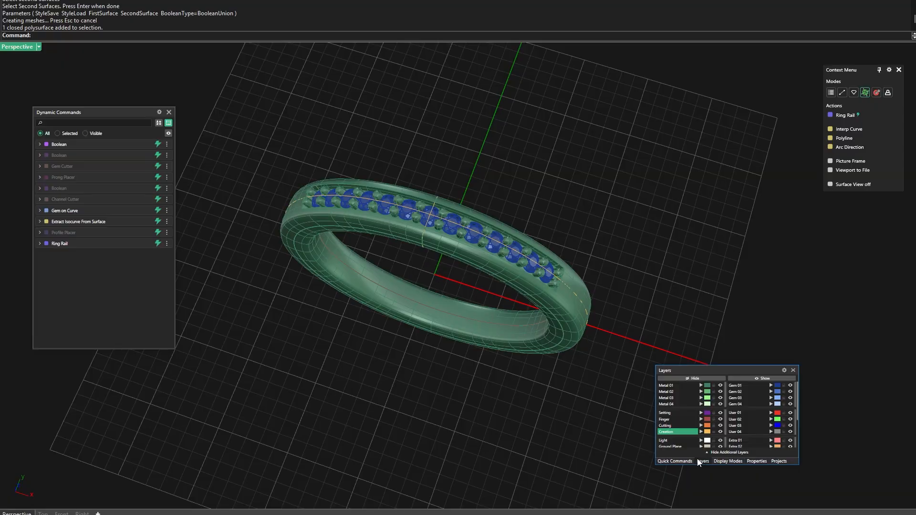
left_click(727, 462)
left_click(685, 409)
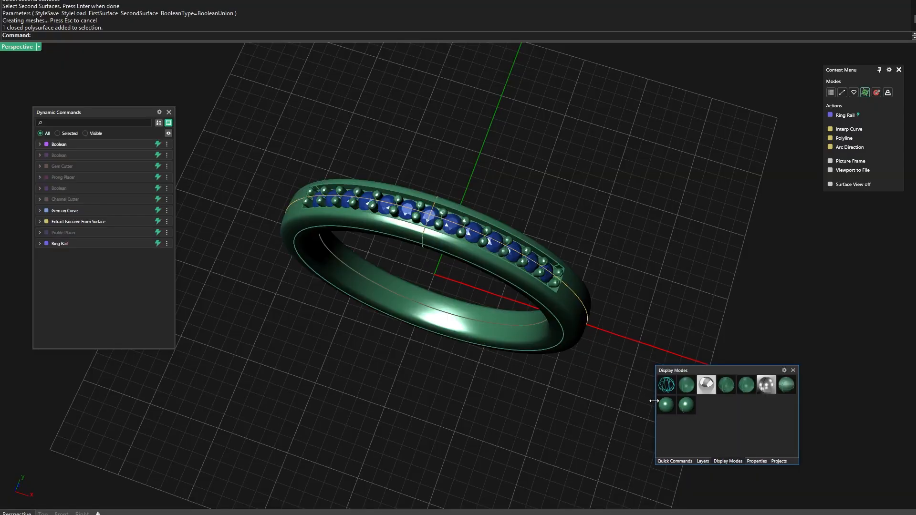
Examine the glossy ring, its gems and its prongs from the side, from above and along the channel
right_click_drag(608, 326, 474, 228)
scroll(460, 184, "up", 7)
right_click_drag(460, 183, 433, 193)
scroll(434, 193, "down", 7)
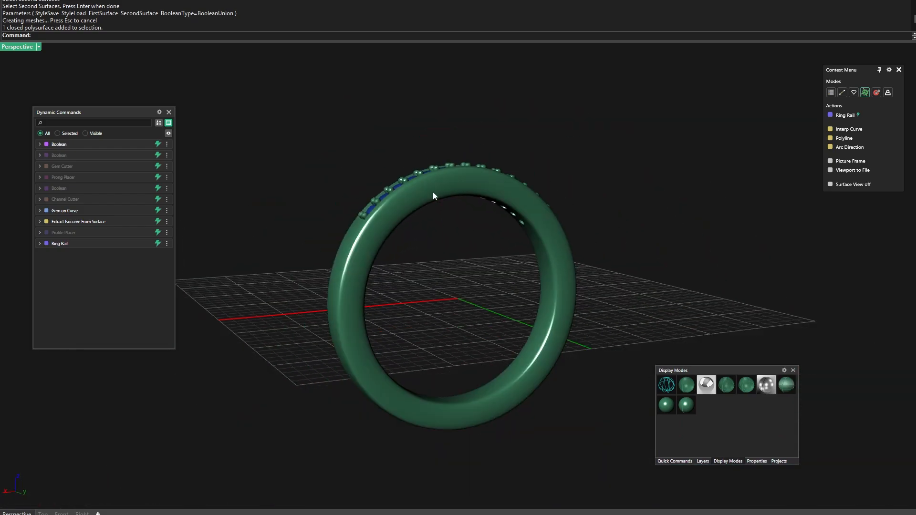
scroll(436, 264, "down", 6)
right_click_drag(437, 265, 439, 388)
scroll(462, 262, "up", 8)
scroll(450, 333, "up", 4)
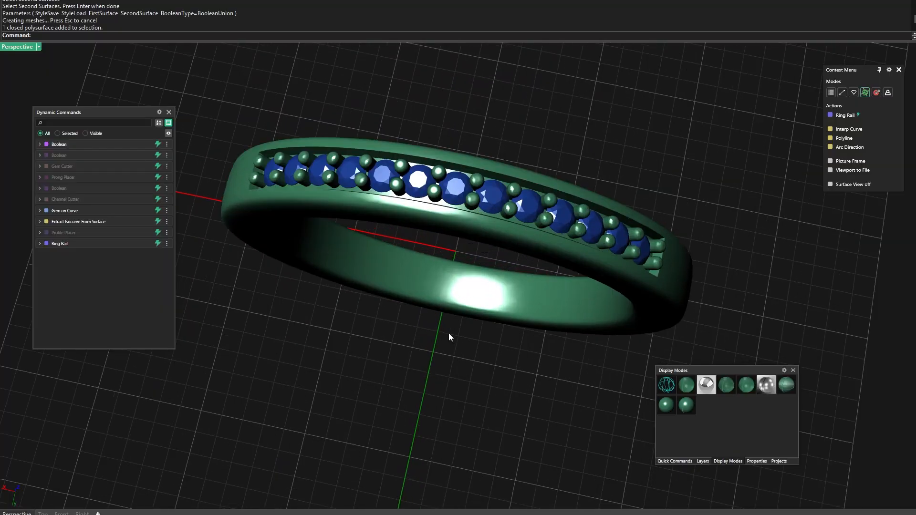
scroll(451, 343, "down", 4)
right_click_drag(452, 343, 480, 150)
scroll(448, 217, "down", 4)
scroll(458, 270, "up", 5)
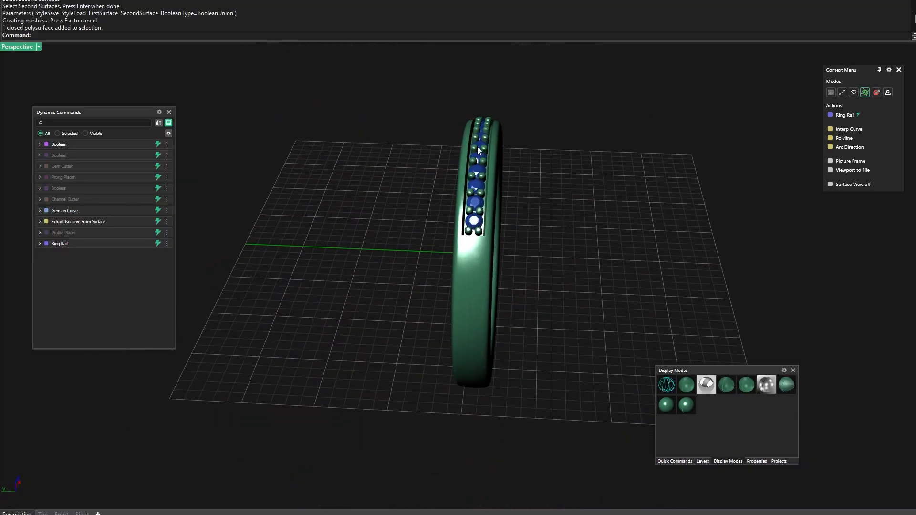
scroll(480, 143, "up", 5)
right_click_drag(395, 201, 429, 211)
scroll(365, 209, "down", 5)
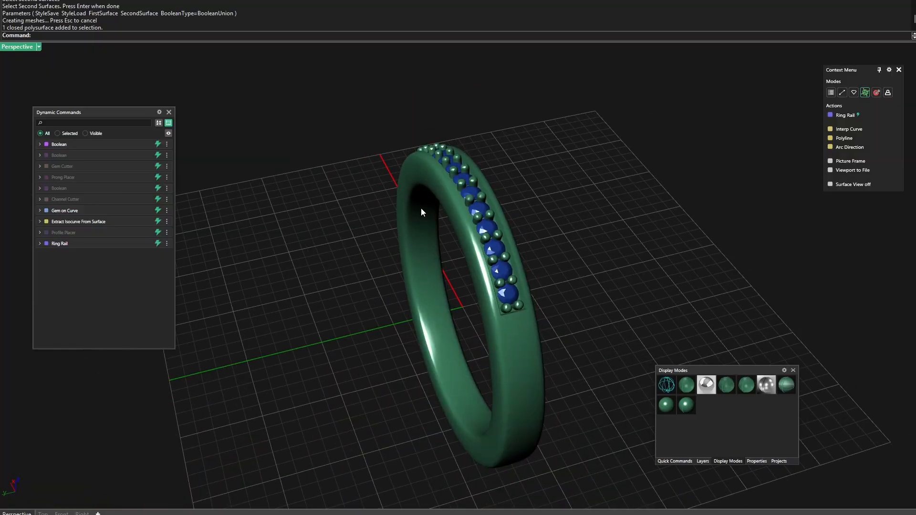
right_click_drag(365, 209, 442, 232)
scroll(442, 232, "up", 4)
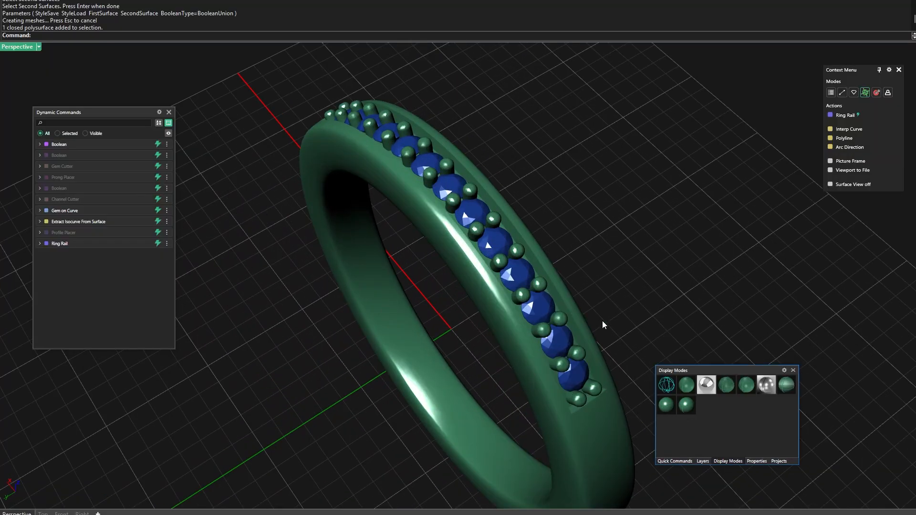
Return the ring to the shaded display with surface lines, check it in the maximized Right viewport and return to the maximized Perspective view
scroll(478, 294, "down", 5)
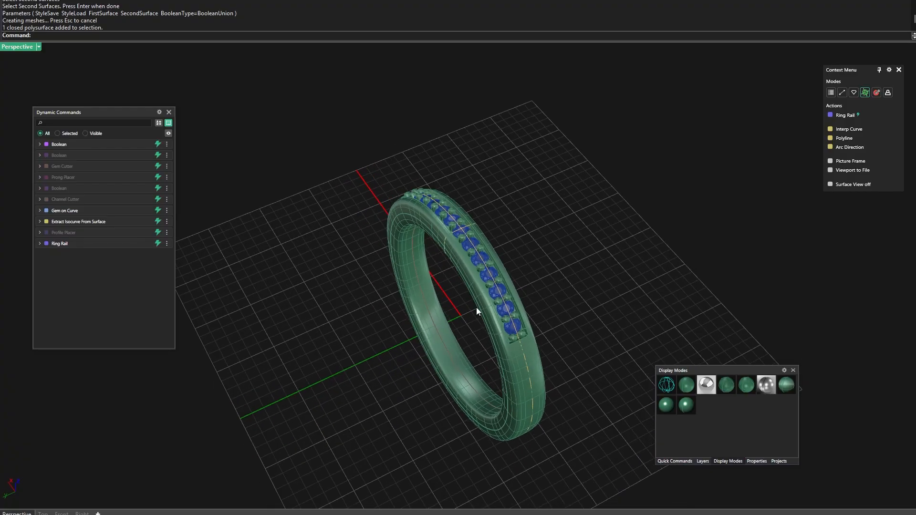
right_click_drag(412, 185, 453, 281)
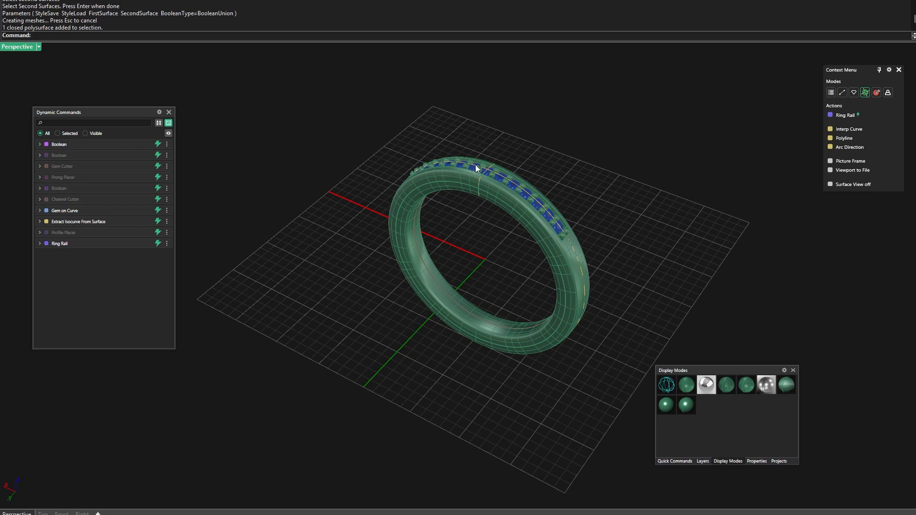
double_click(14, 48)
double_click(319, 316)
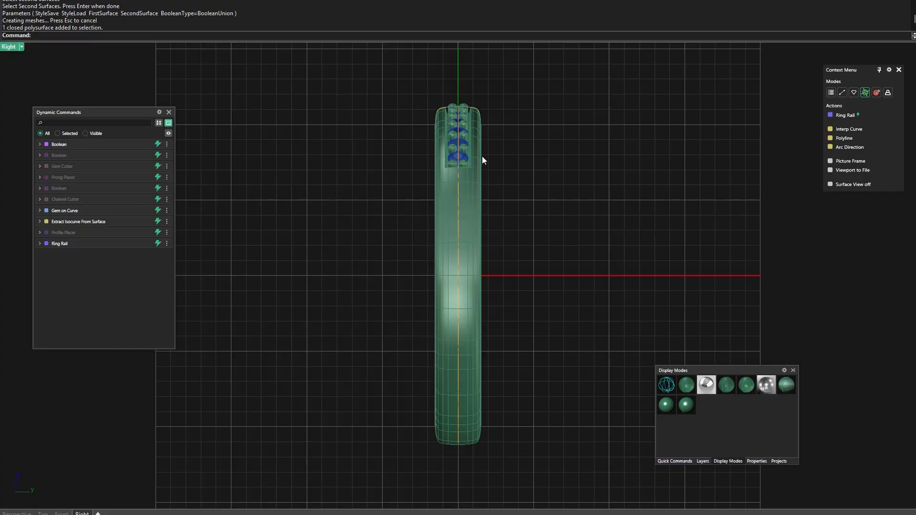
double_click(10, 48)
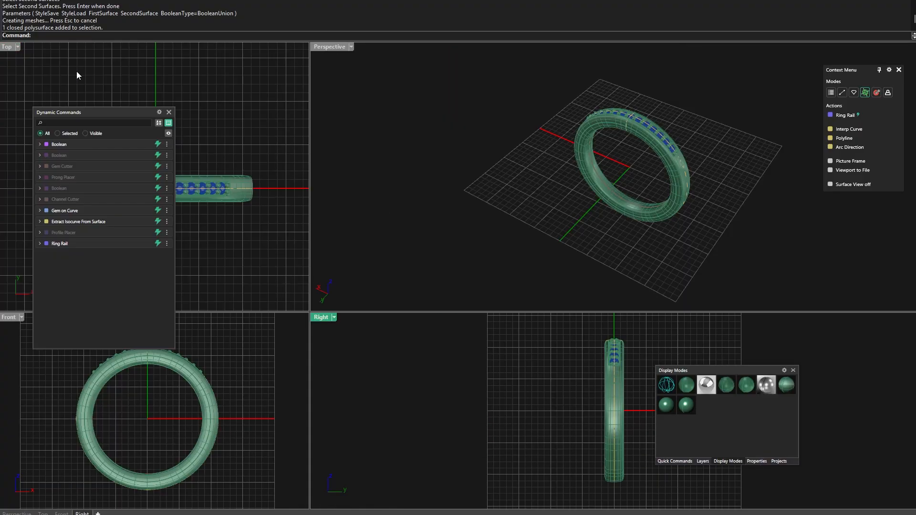
double_click(327, 48)
scroll(337, 202, "up", 5)
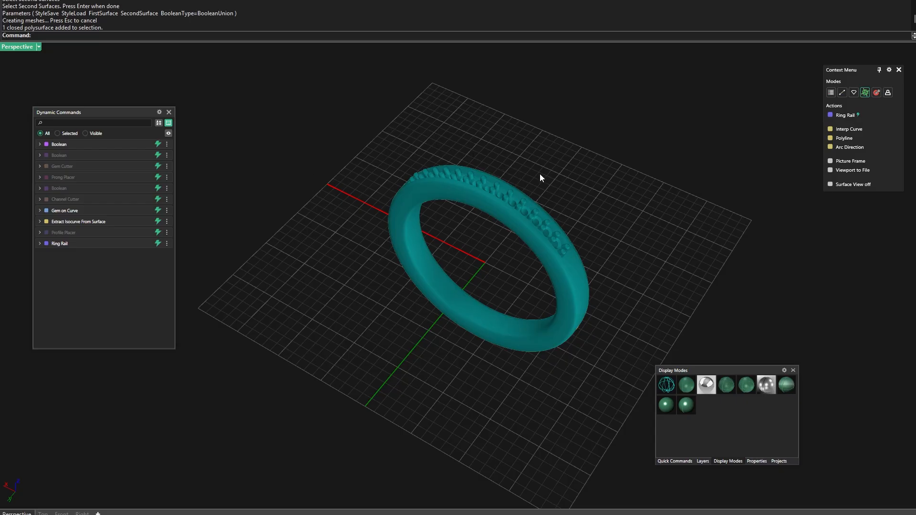
scroll(540, 177, "up", 3)
left_click(374, 128)
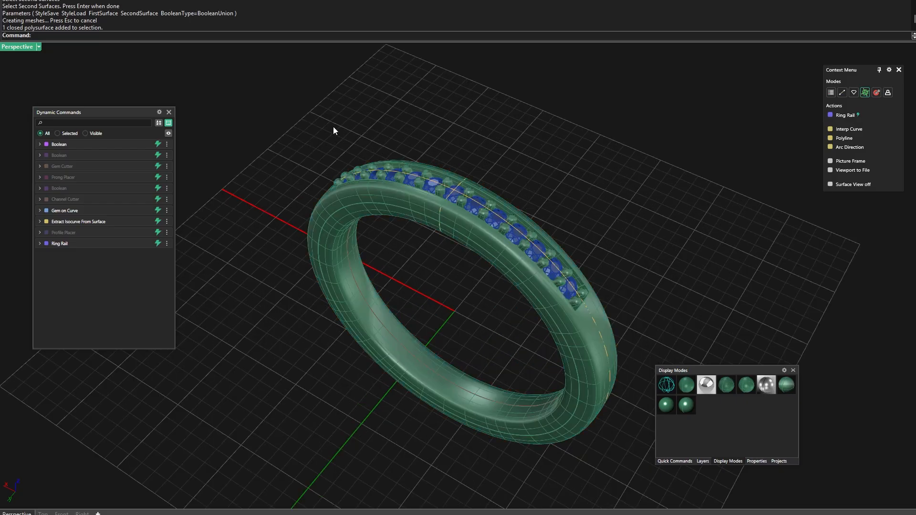
Leave the full-screen modeling view to restore the ribbon and status bars, and show the project's saved files
scroll(364, 202, "down", 3)
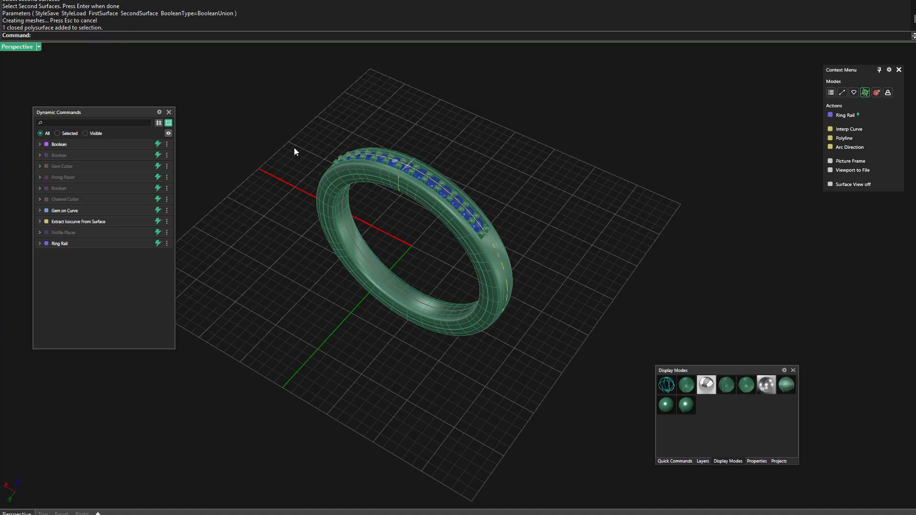
key("Escape")
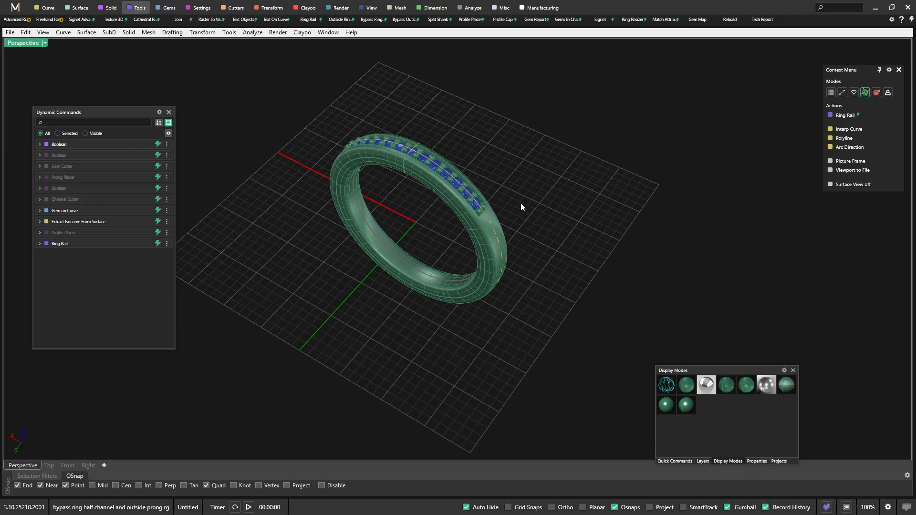
left_click(779, 461)
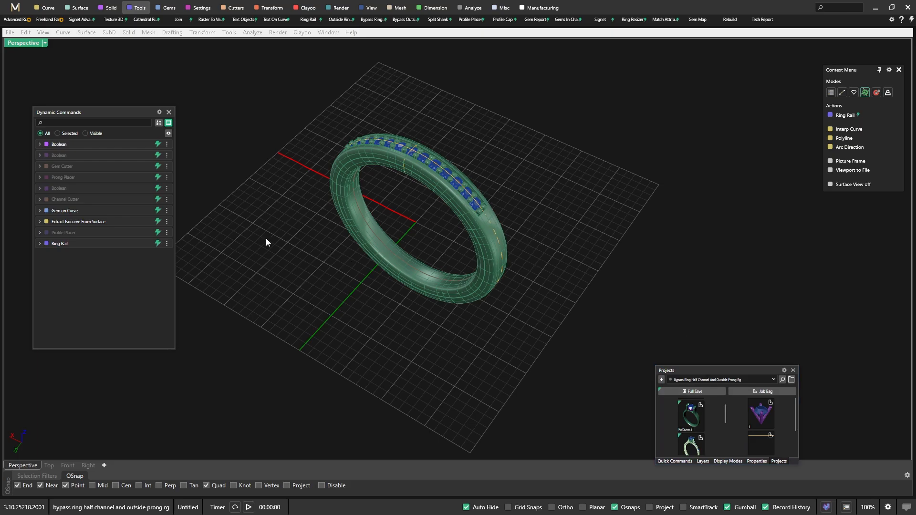
Edit the Ring Rail and set its finger size to US 10
left_click(139, 243)
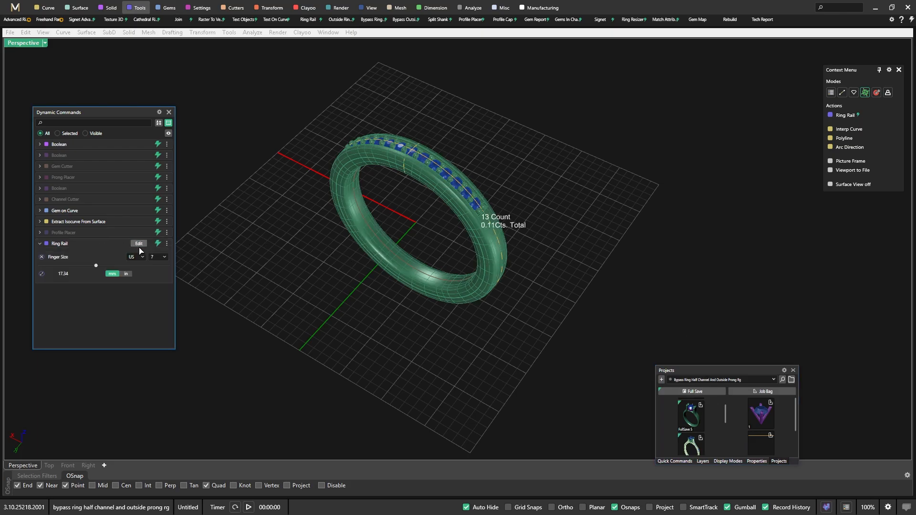
left_click(163, 258)
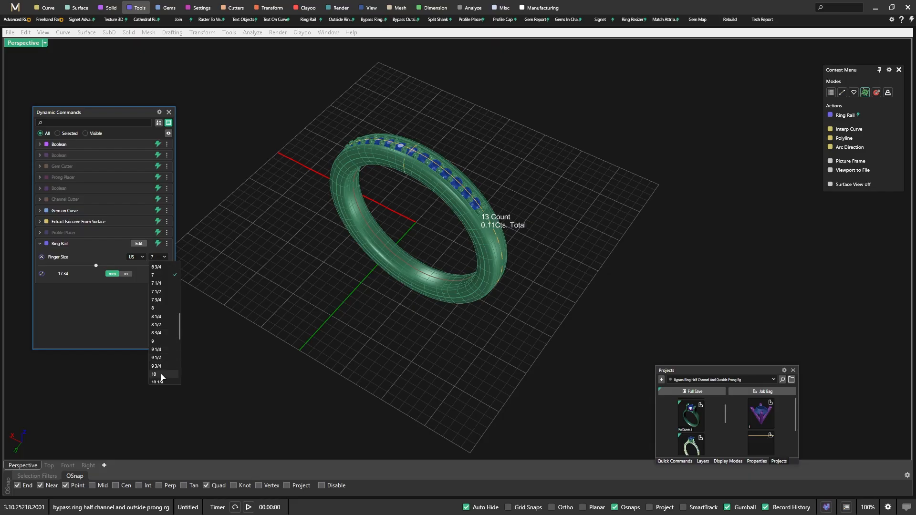
left_click(158, 374)
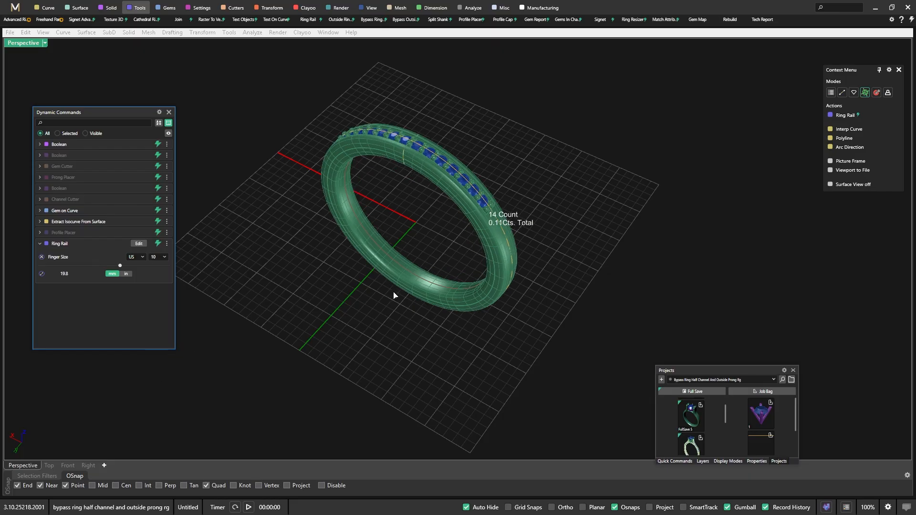
right_click(384, 319)
Inspect the resized ring and its gem channel from above, up close and at an angle
right_click_drag(389, 340, 439, 337)
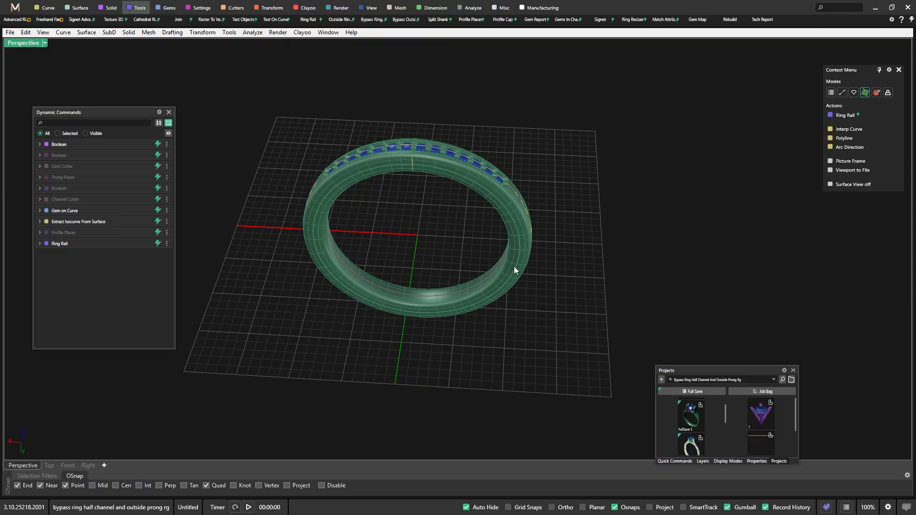
right_click_drag(533, 287, 510, 314)
scroll(412, 189, "up", 6)
mouse_move(413, 189)
right_mouse_down()
mouse_move(415, 219)
mouse_move(409, 204)
right_mouse_up()
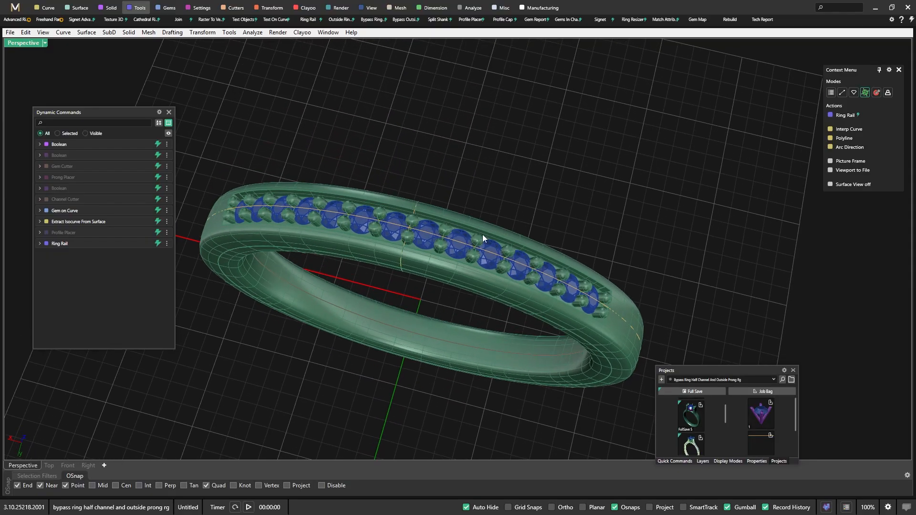
scroll(482, 239, "down", 3)
right_click_drag(495, 242, 463, 201)
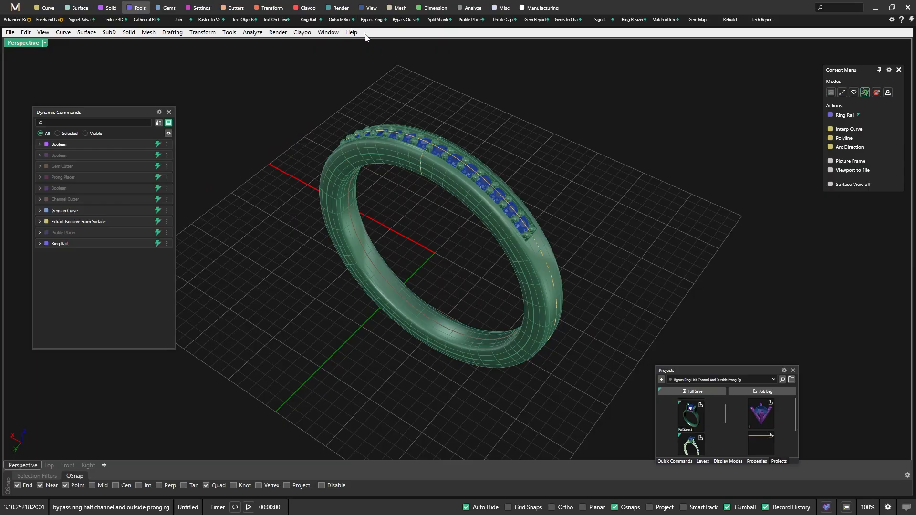
Turn off Show Rhino's Menu bar on Startup in the Rhinoceros preferences
left_click(891, 21)
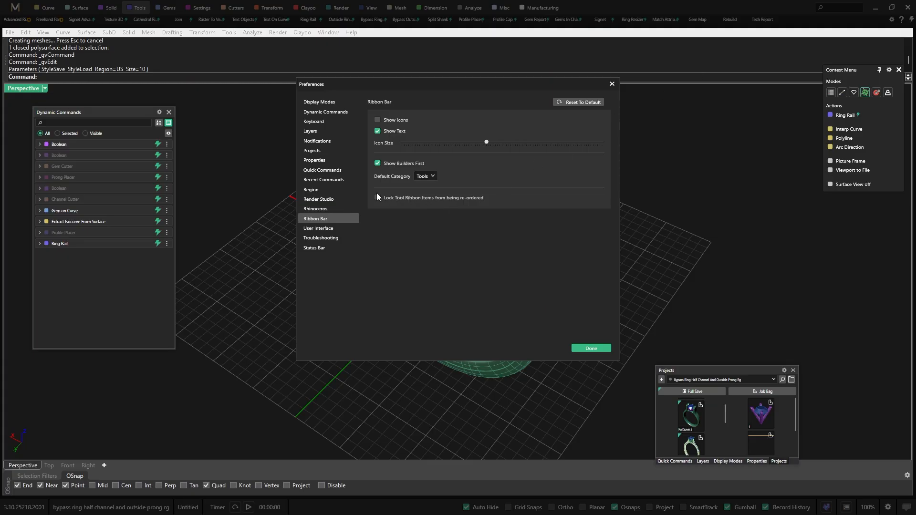
left_click(316, 210)
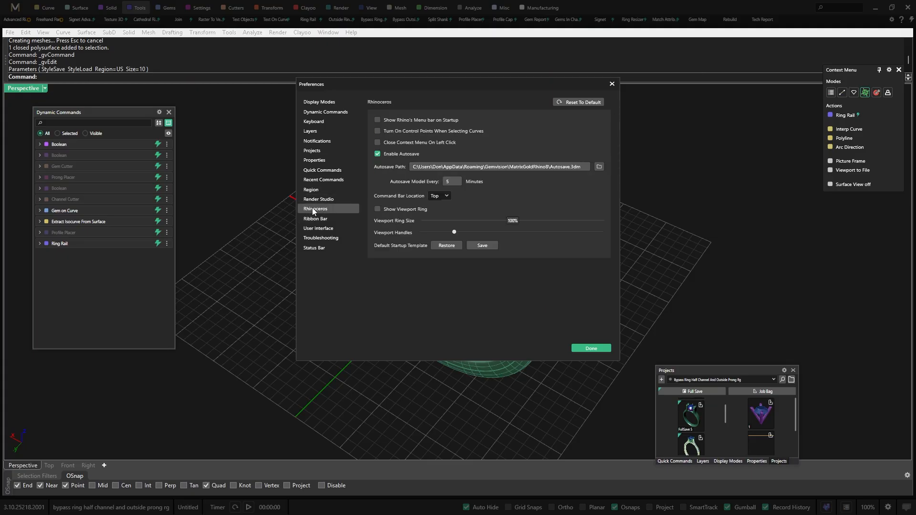
left_click(377, 121)
left_click(592, 349)
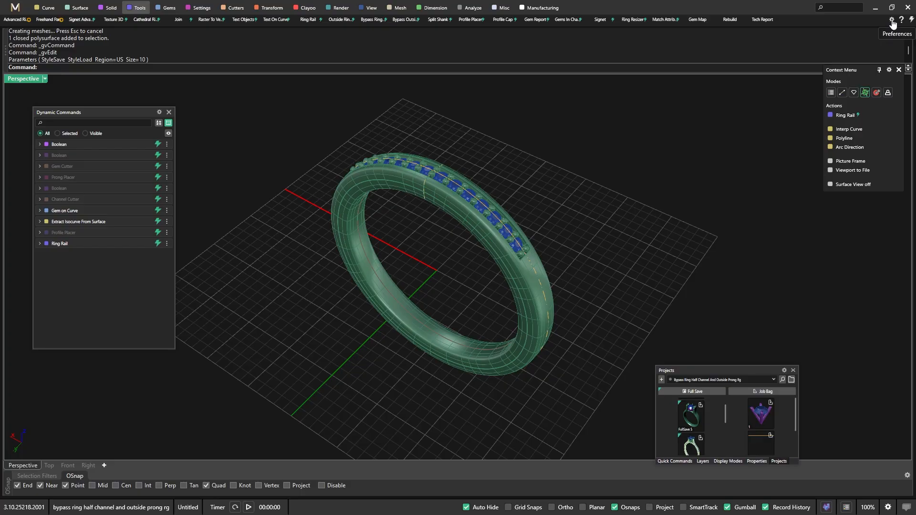
Close the floating Context Menu panel and set the Command Bar Location to Bottom in the Rhinoceros preferences
left_click(900, 70)
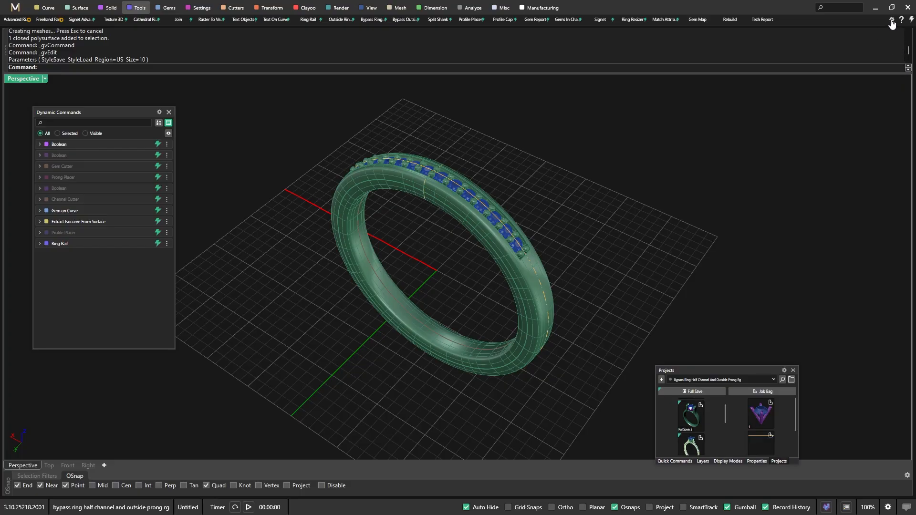
left_click(892, 19)
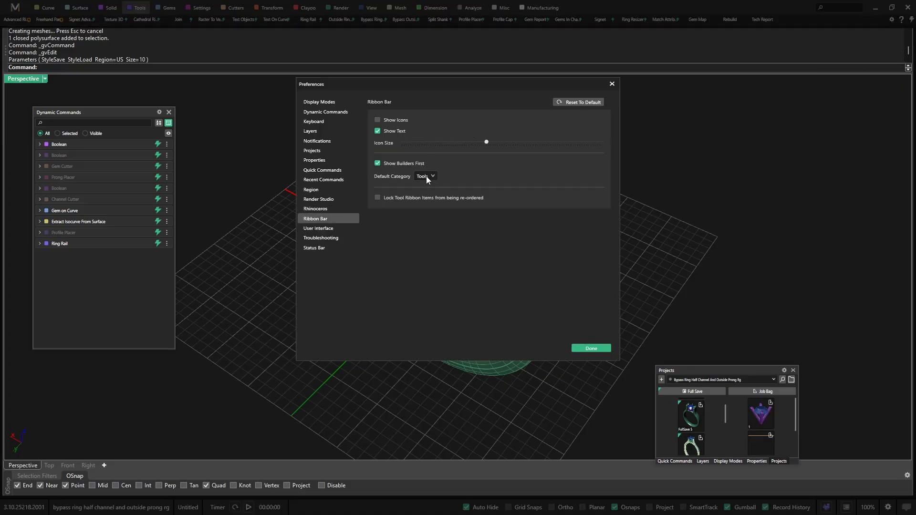
left_click(319, 210)
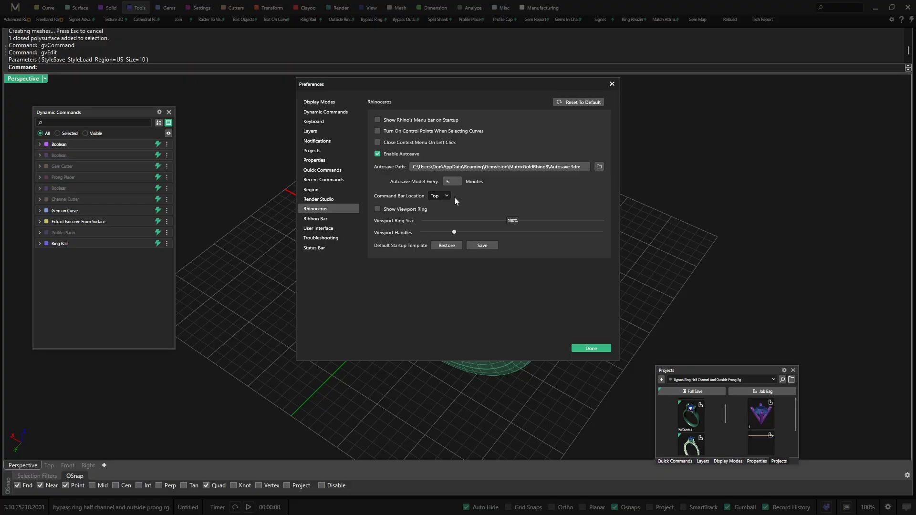
left_click(448, 195)
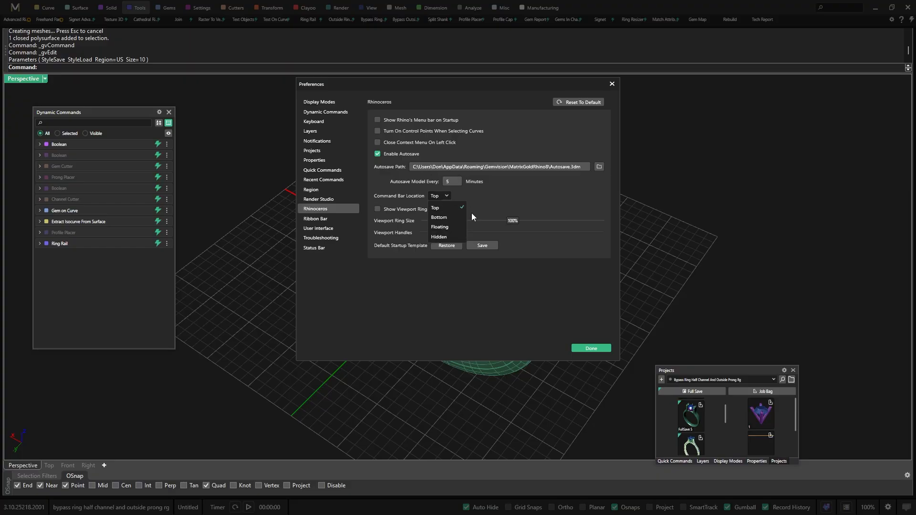
left_click(439, 217)
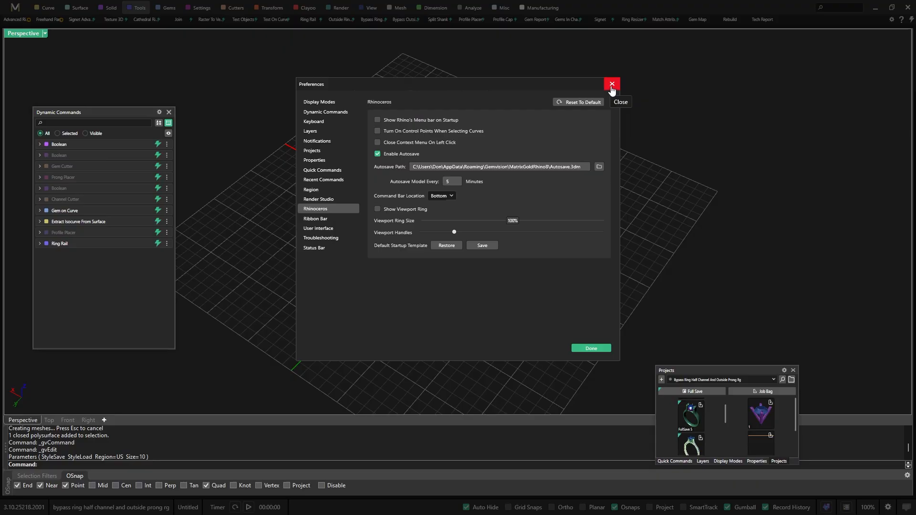
left_click(612, 85)
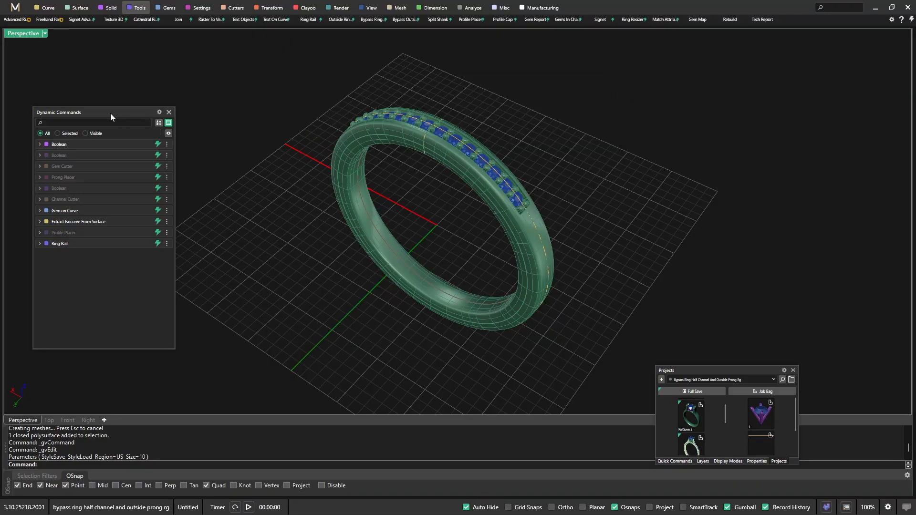
Dock Dynamic Commands into the floating Projects panel group and return to four viewports with a Top view in the first one
left_click_drag(111, 113, 727, 416)
double_click(26, 35)
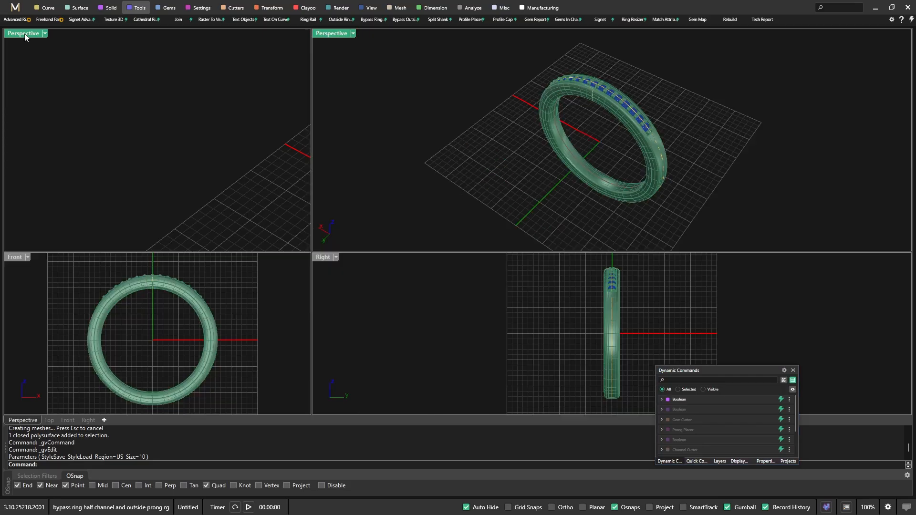
left_click(26, 36)
left_click(177, 63)
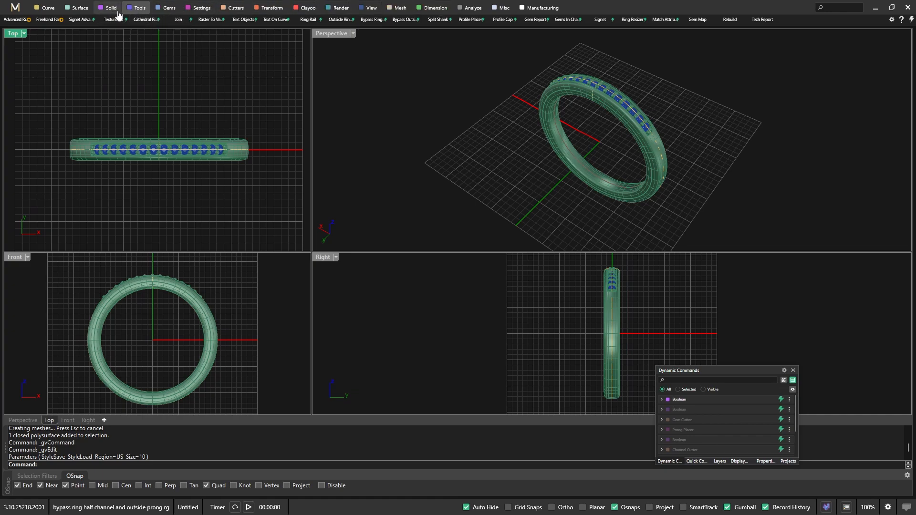
Switch the workspace to the Primary window layout
left_click(15, 8)
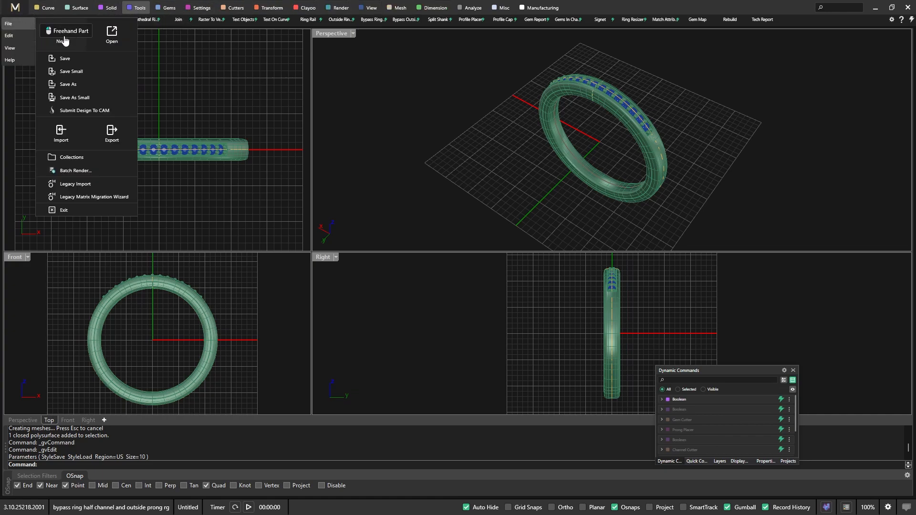
left_click(10, 47)
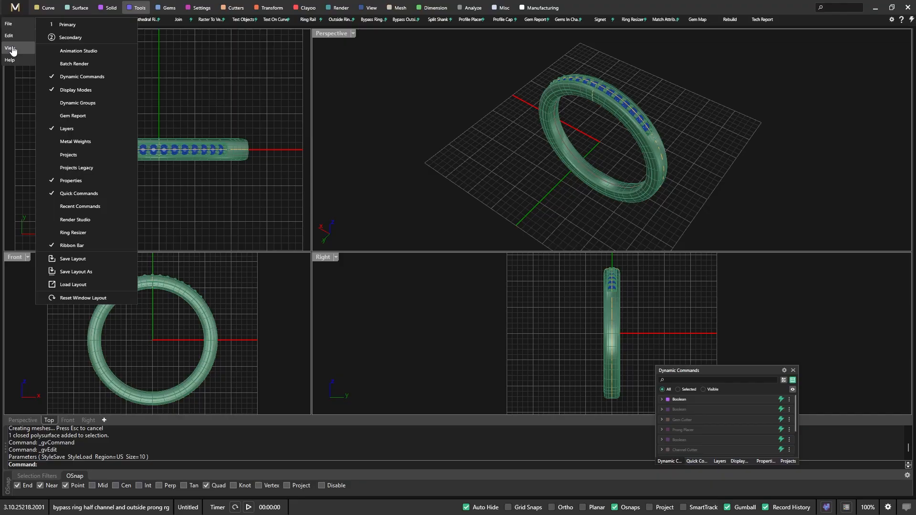
left_click(64, 25)
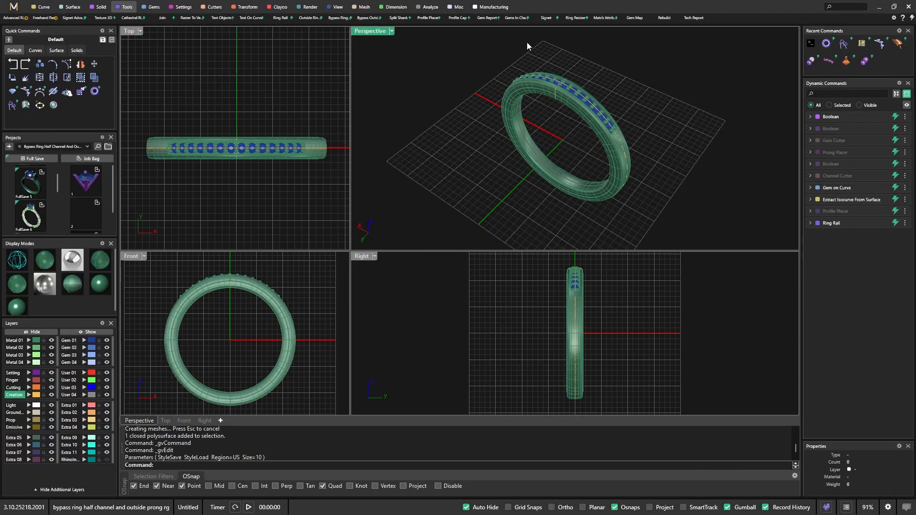
Look through the Rhinoceros, User Interface and Properties pages of the preferences
left_click(895, 18)
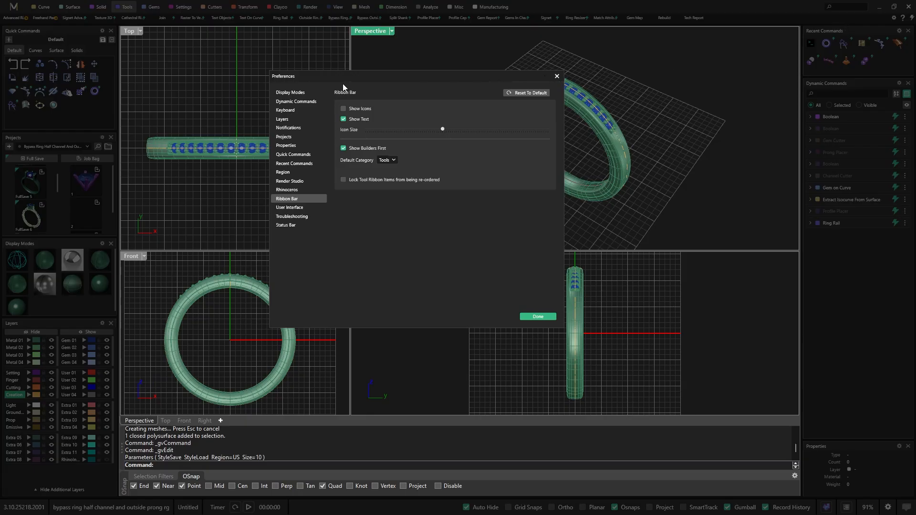
left_click(287, 192)
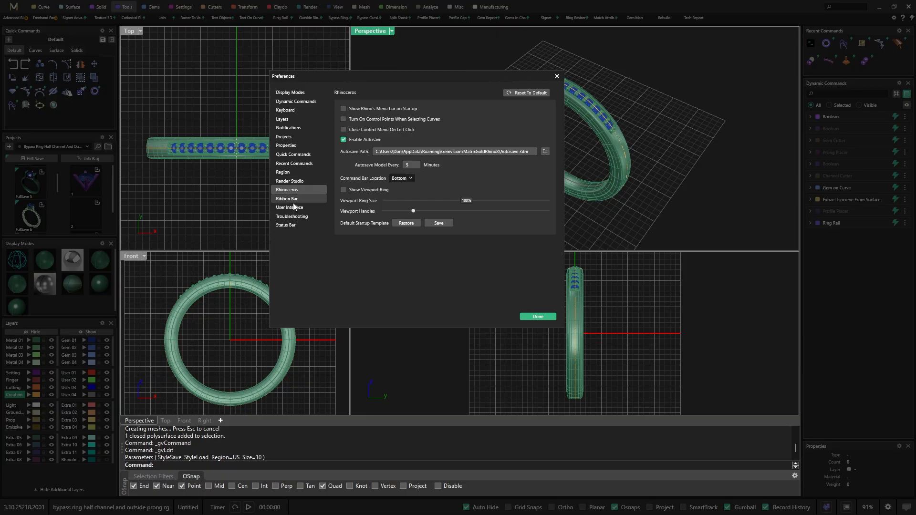
left_click(293, 209)
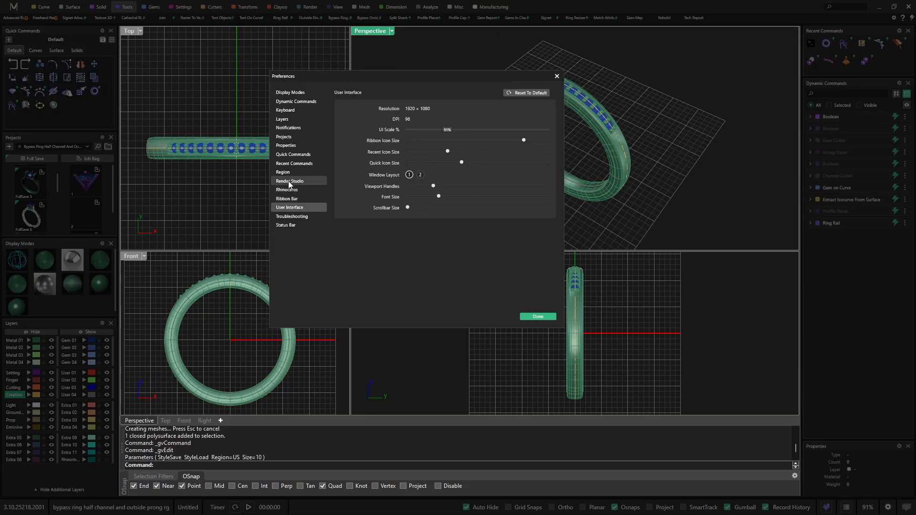
left_click(290, 191)
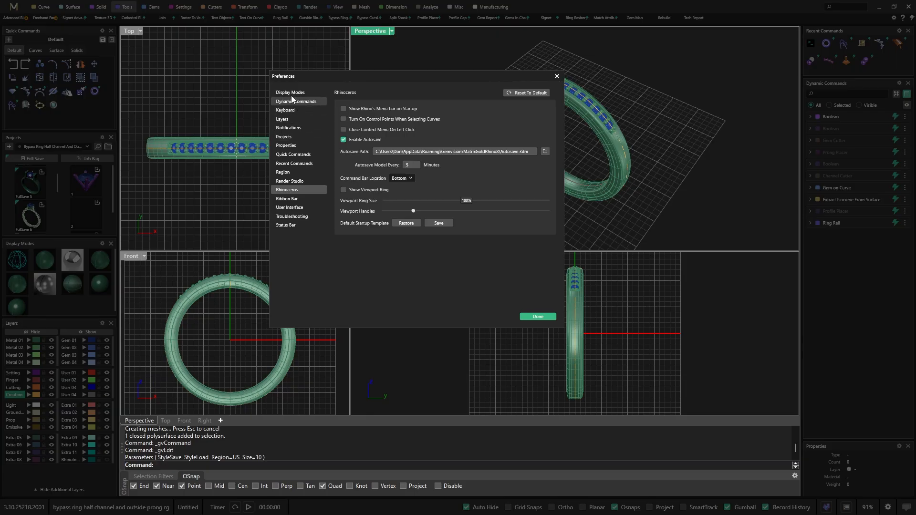
left_click(291, 146)
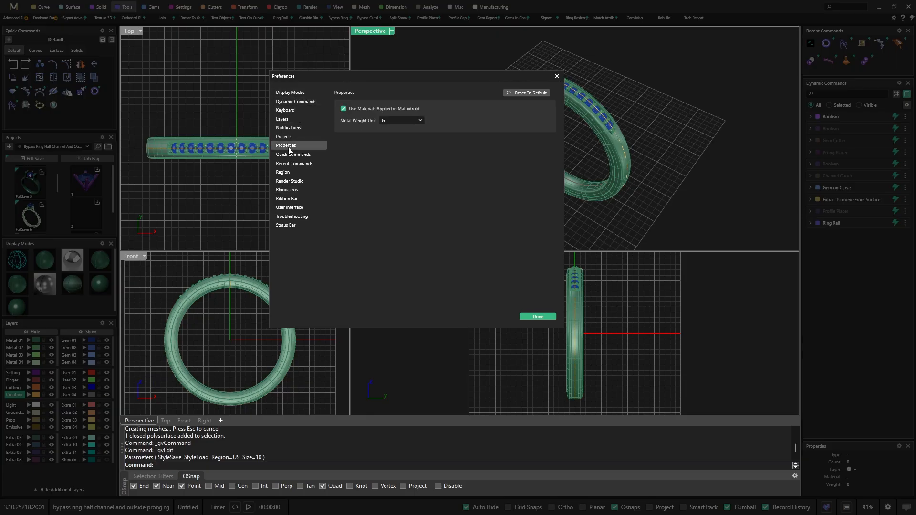
Turn on Show Viewport Ring in the Rhinoceros preferences and turn it off again
left_click(286, 190)
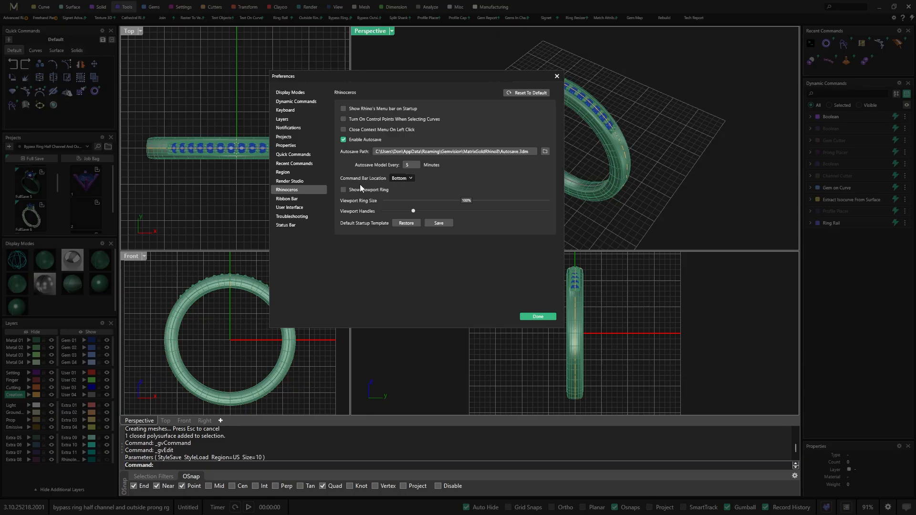
left_click(343, 191)
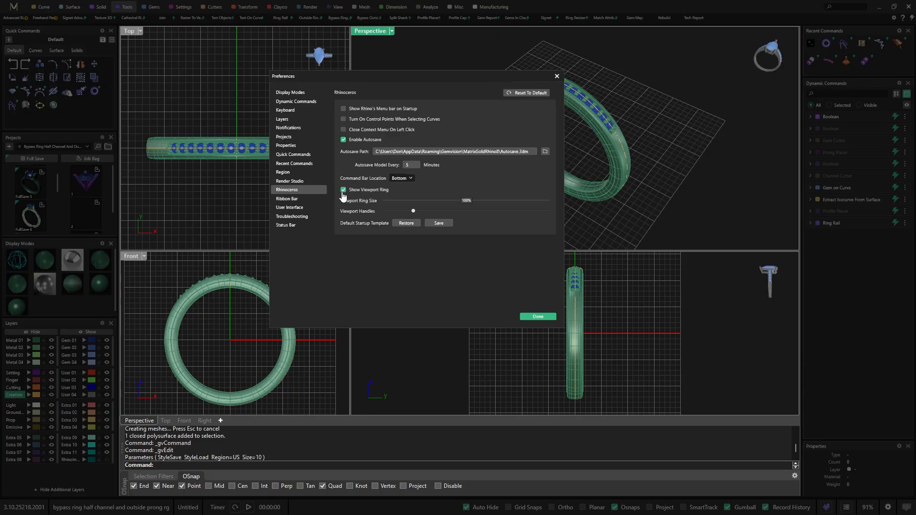
left_click(343, 190)
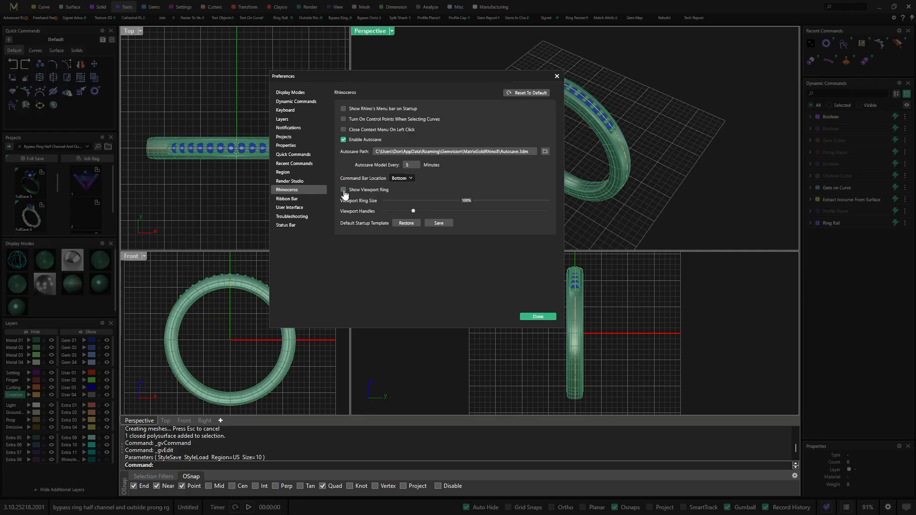
Enable Show Icons in the Ribbon Bar preferences and close the preferences
left_click(291, 199)
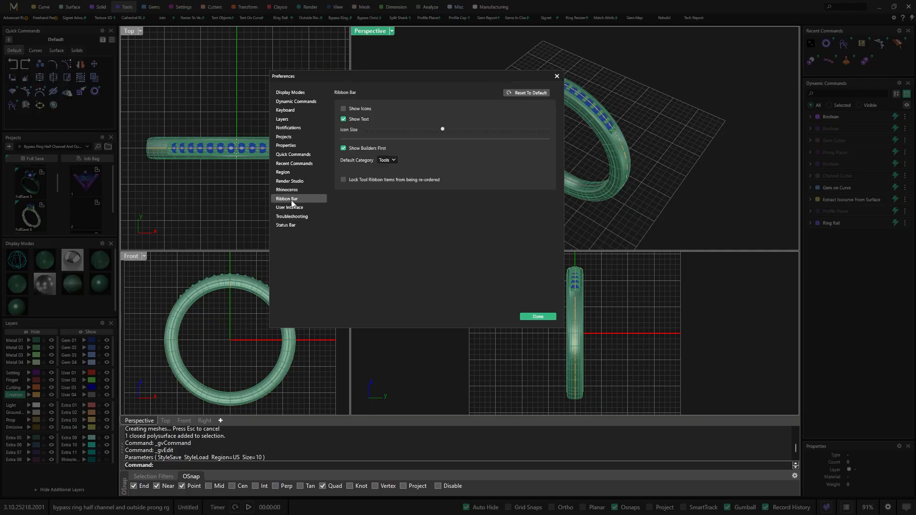
left_click(343, 110)
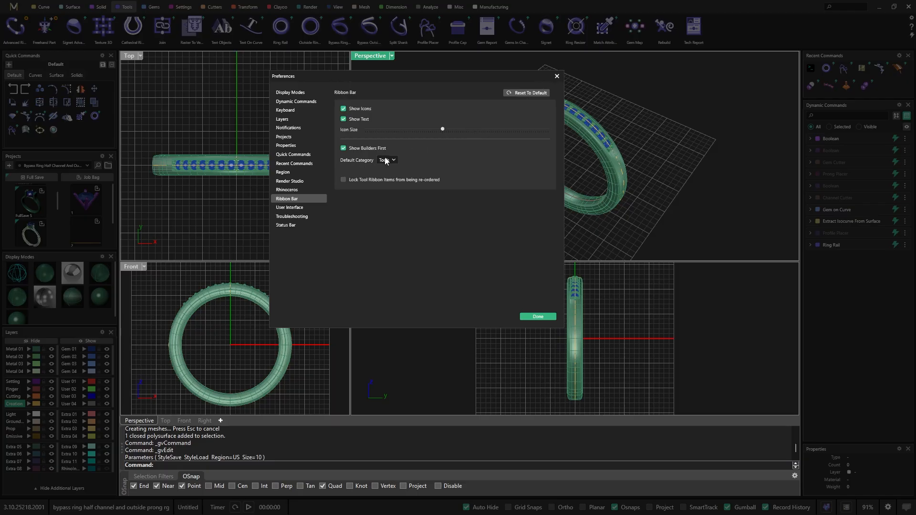
left_click(557, 76)
Check the ring from a new, more distant angle in the Perspective viewport, and switch to the Secondary window layout
left_click(300, 90)
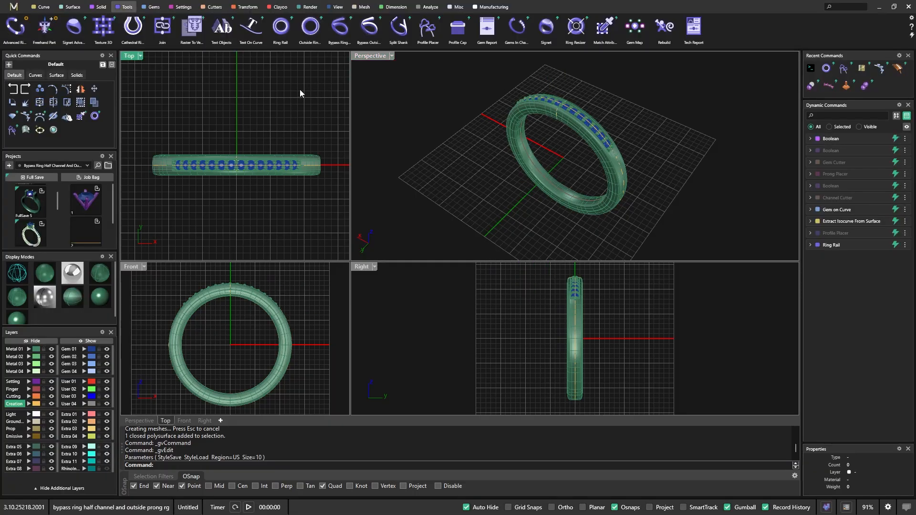
right_click_drag(422, 143, 492, 163)
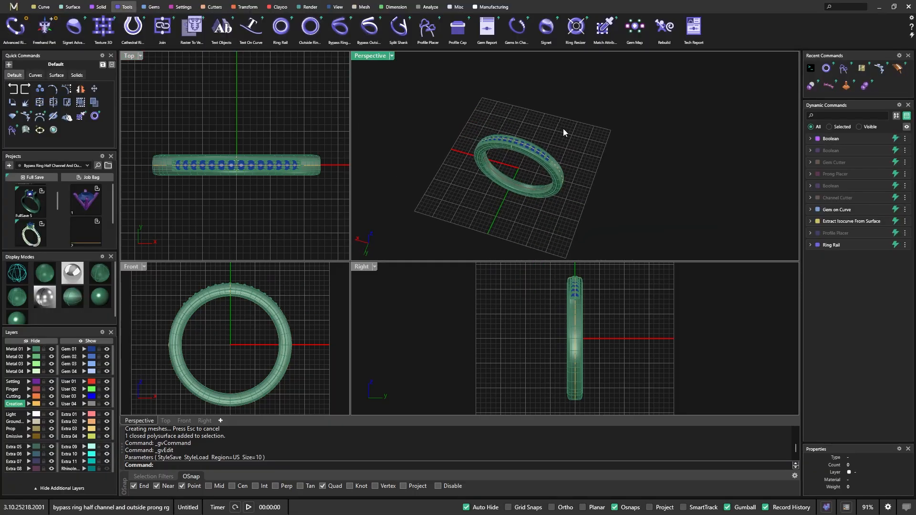
scroll(563, 128, "down", 4)
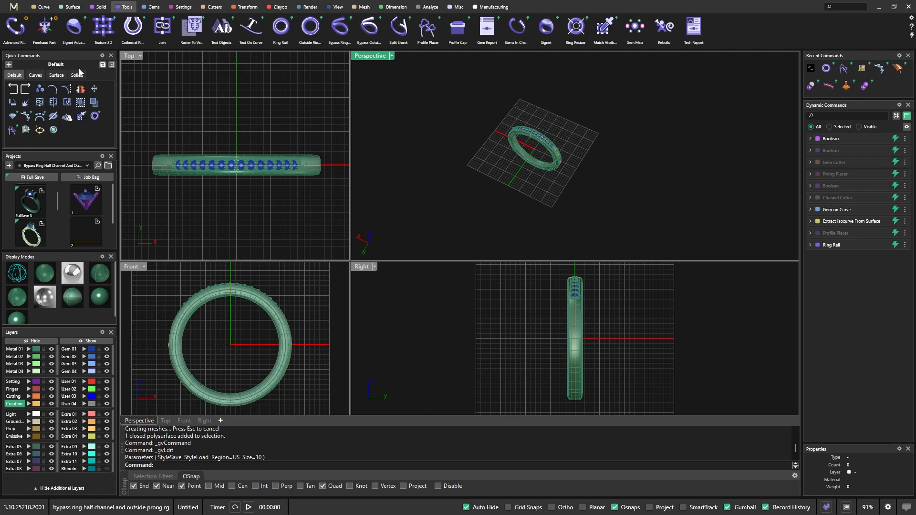
left_click(14, 6)
mouse_move(14, 46)
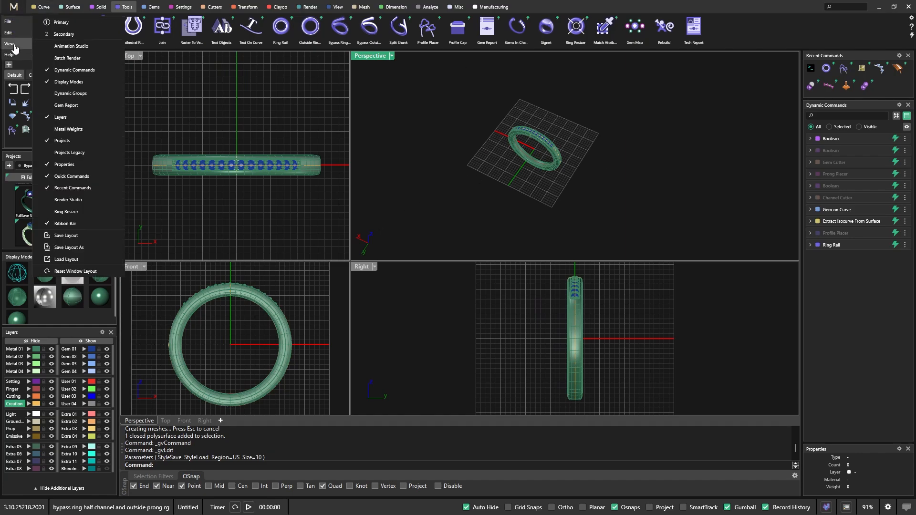
left_click(64, 34)
Restore the default arrangement of four equally sized viewports
left_click(502, 169)
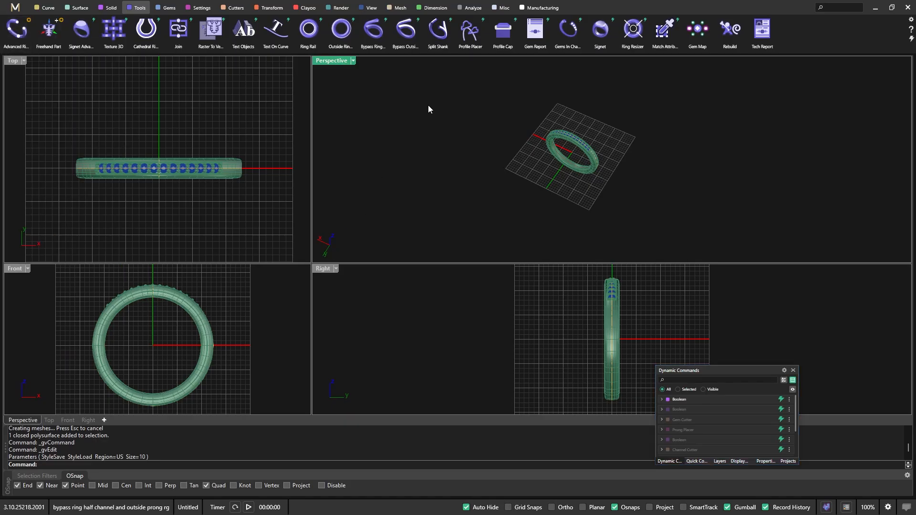
left_click(369, 7)
left_click(81, 28)
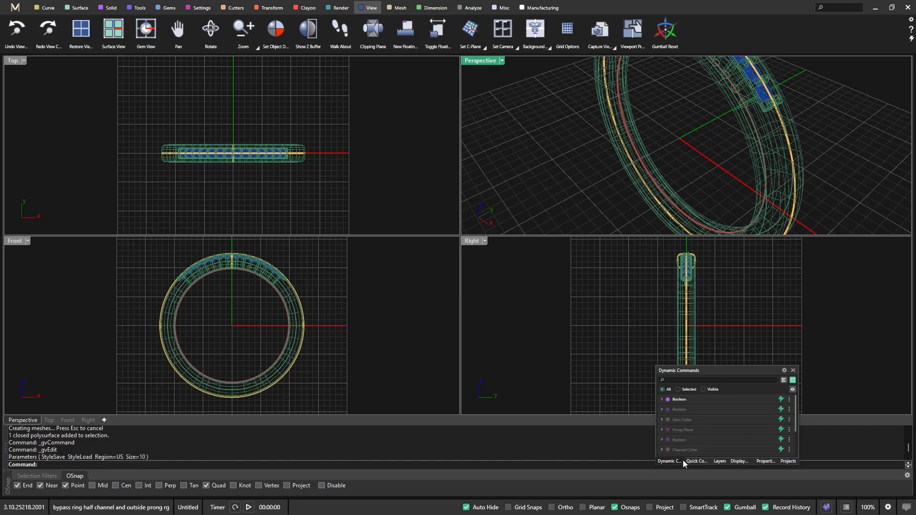
Change the viewports from wireframe to the green shaded display mode using the floating panel group
left_click(720, 462)
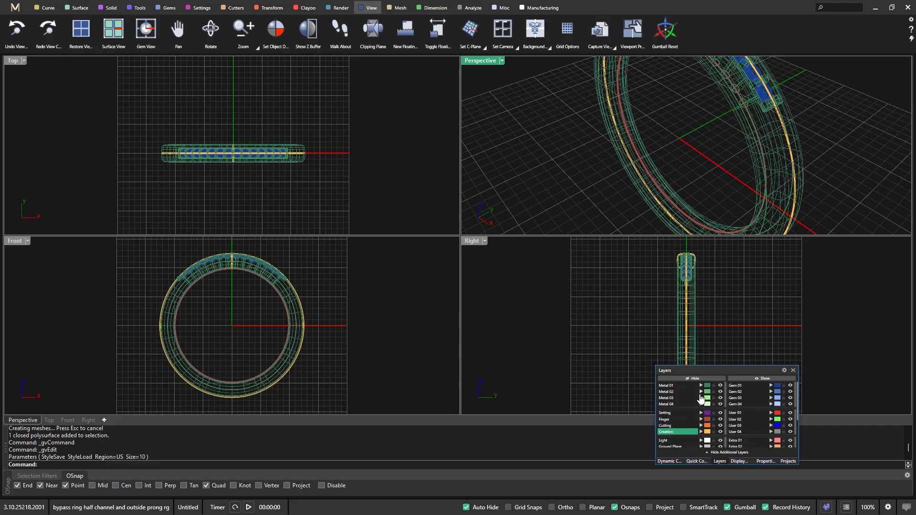
left_click(739, 462)
left_click(687, 389)
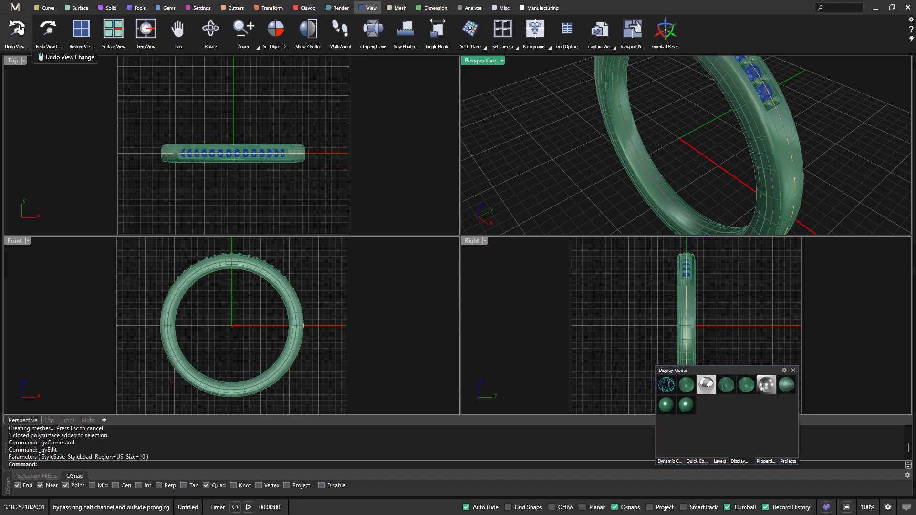
Return to the Primary window layout and reframe the whole ring in the Perspective viewport
left_click(15, 7)
mouse_move(36, 52)
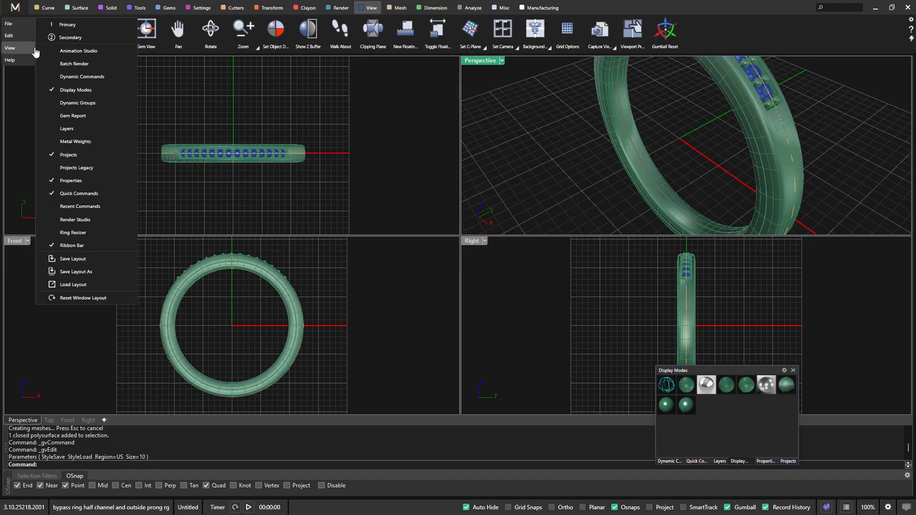
left_click(75, 25)
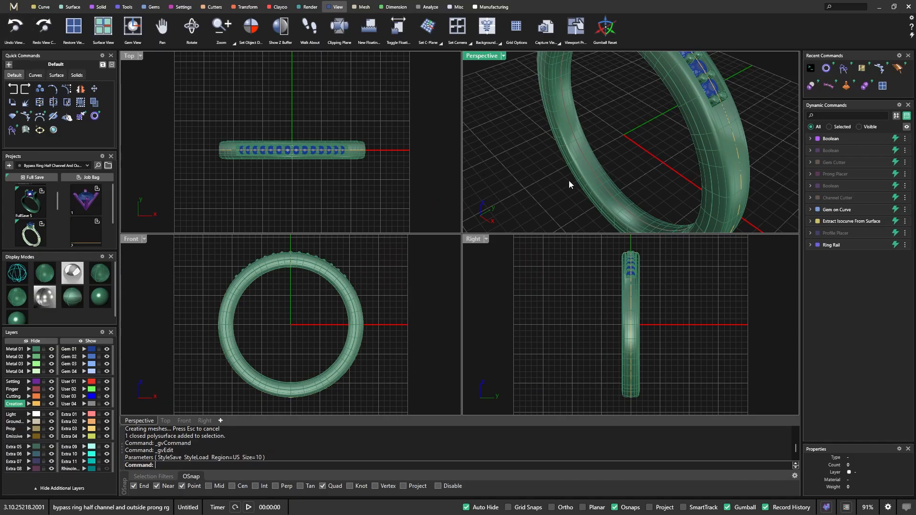
scroll(575, 179, "down", 10)
right_click_drag(613, 173, 615, 190)
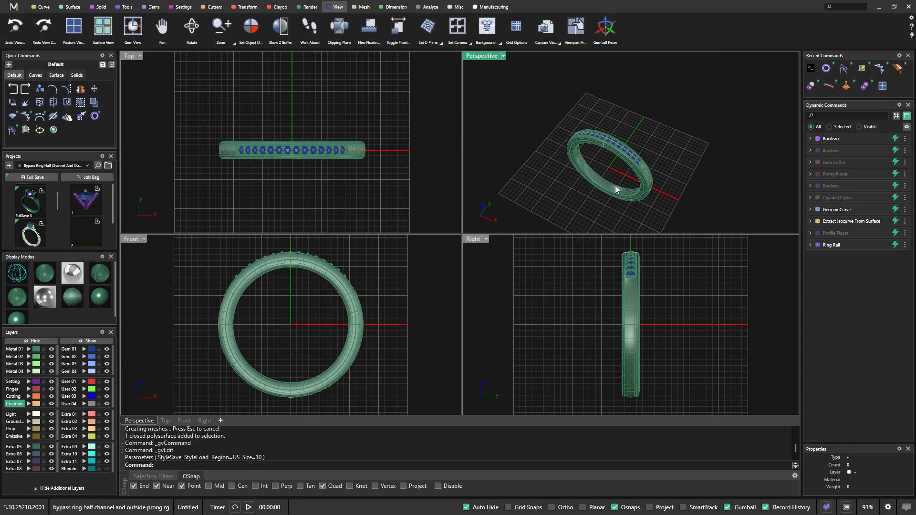